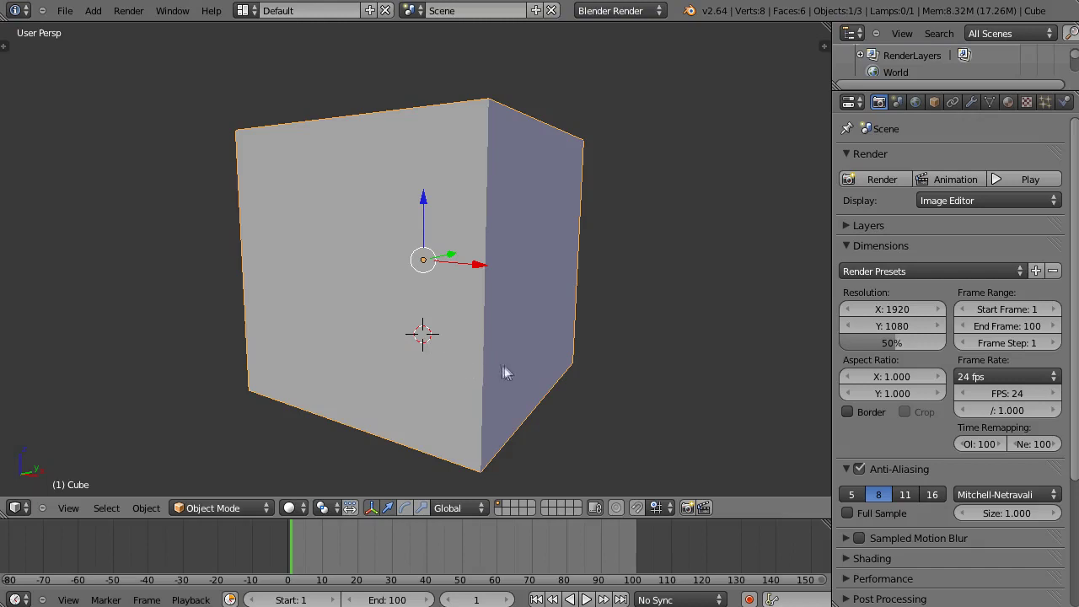
- Switch to wireframe and orbit slightly to reveal the lamp, camera and grid inside the cube
key(z)
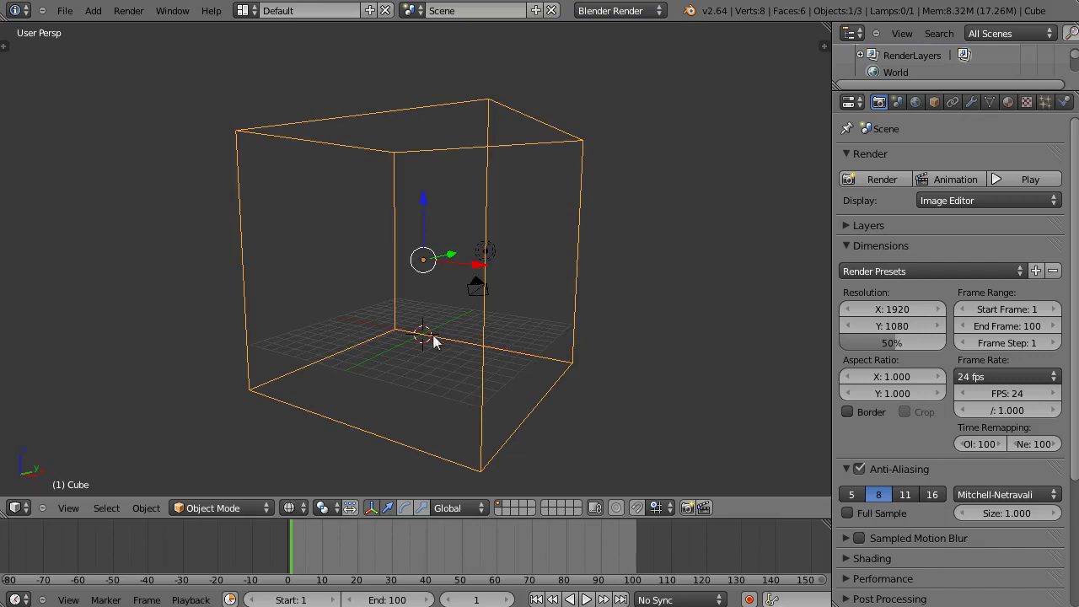
mouse_move(427, 346)
middle_down()
mouse_move(509, 334)
mouse_move(485, 402)
mouse_move(466, 388)
mouse_move(464, 404)
mouse_move(506, 322)
mouse_move(496, 211)
mouse_move(497, 225)
middle_up()
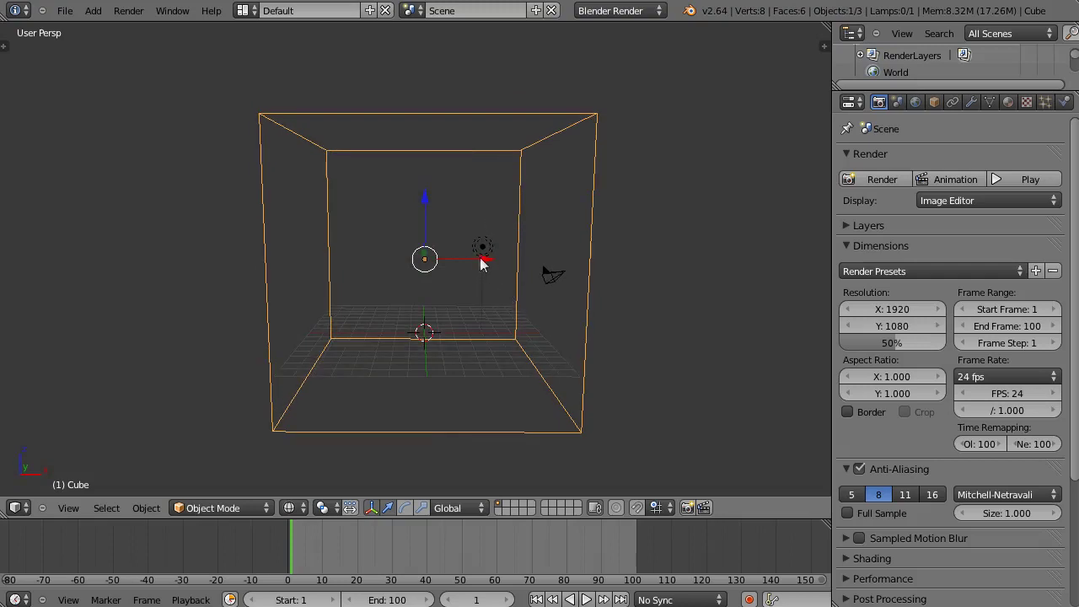
- Add a small cube, raise it and shift it right, then place a duplicate lower near the floor
key(shift+a)
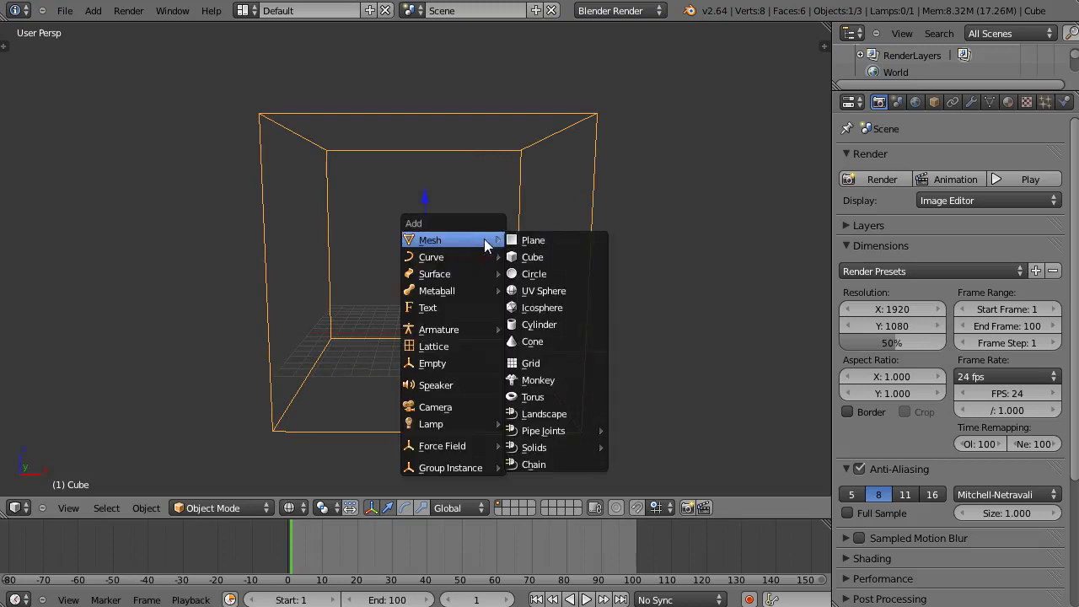
click(531, 261)
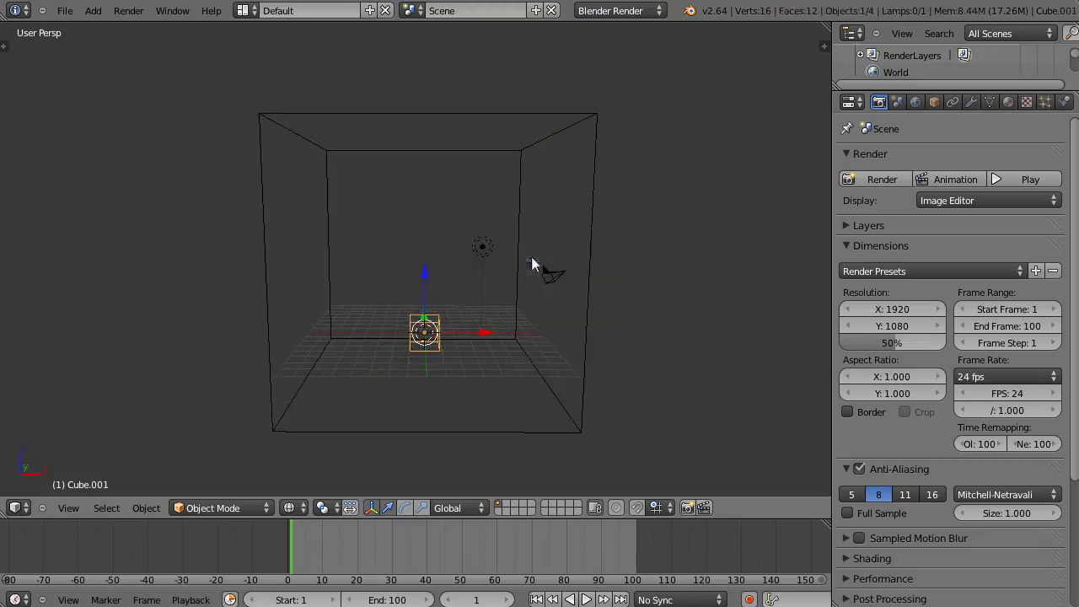
drag(427, 295, 439, 183)
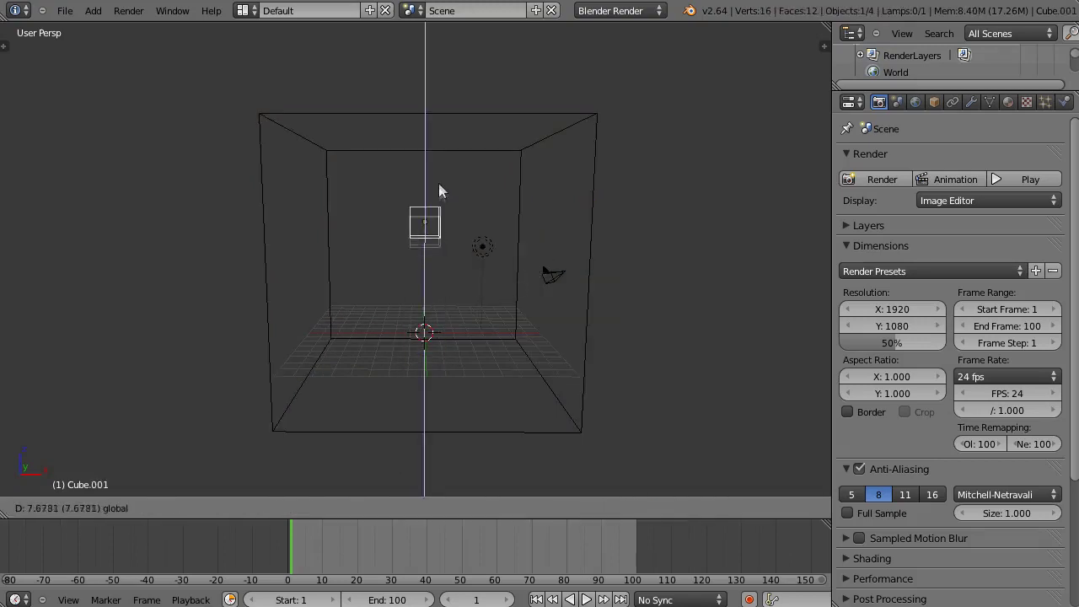
drag(452, 223, 549, 215)
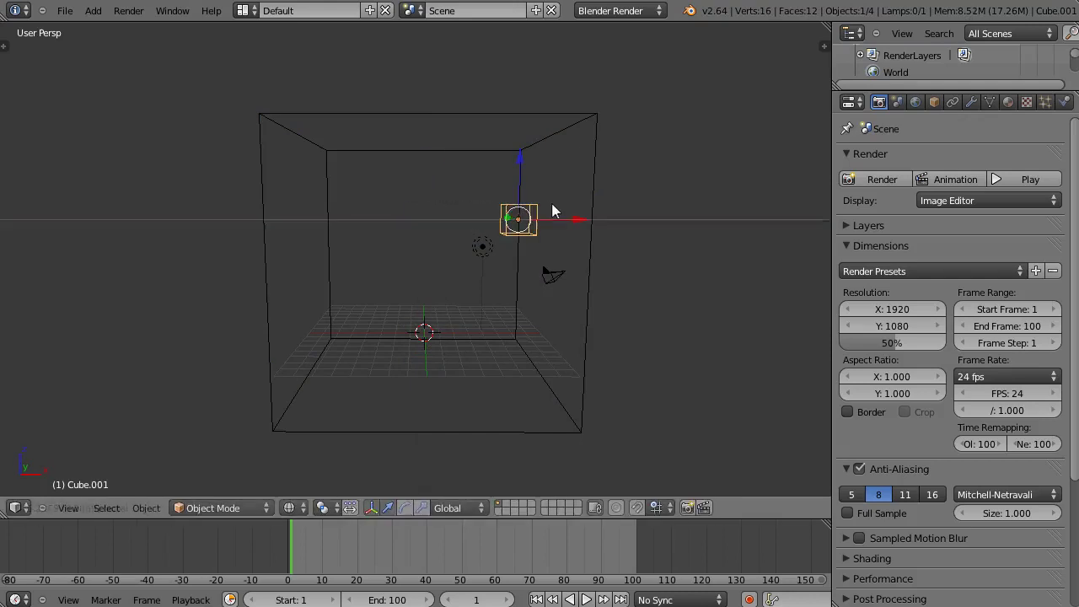
key(shift+d)
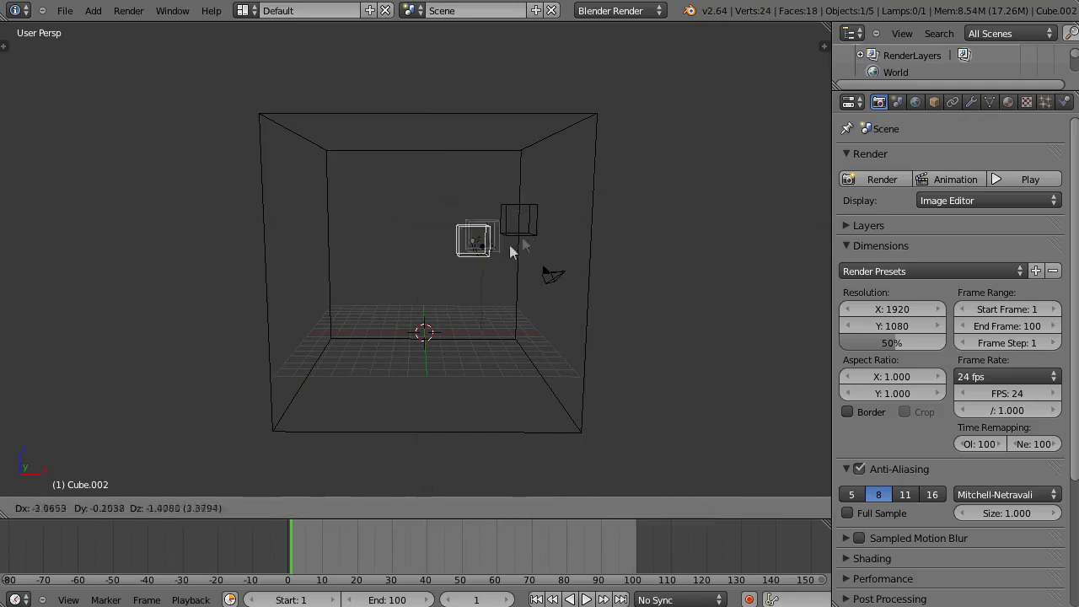
click(414, 350)
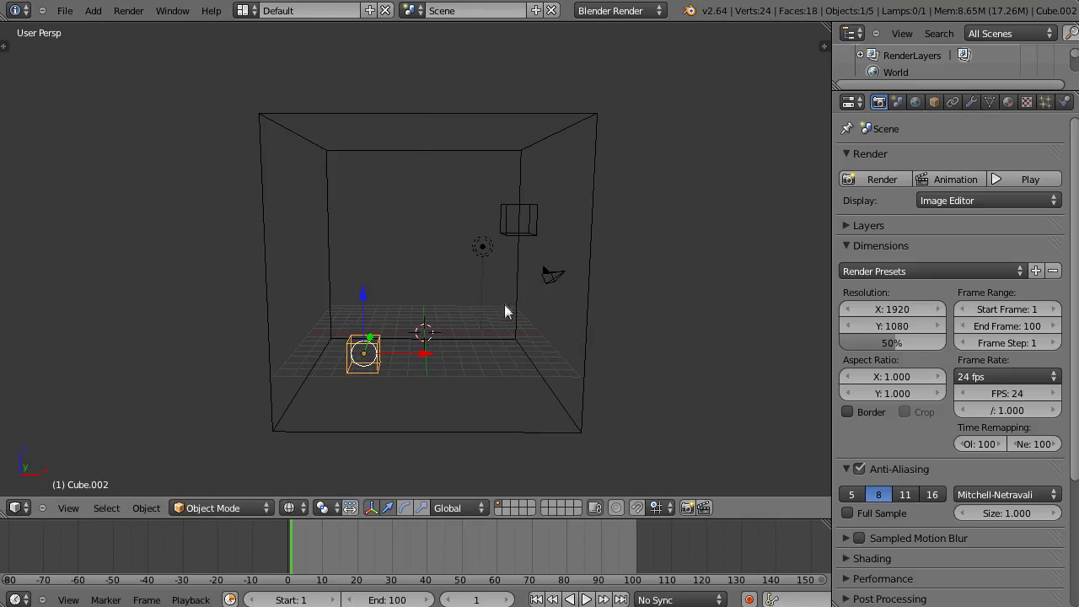
- From a top-down view, slide the lower small cube along the Y axis
mouse_move(501, 321)
middle_down()
mouse_move(441, 447)
mouse_move(459, 320)
mouse_move(464, 365)
mouse_move(480, 372)
middle_up()
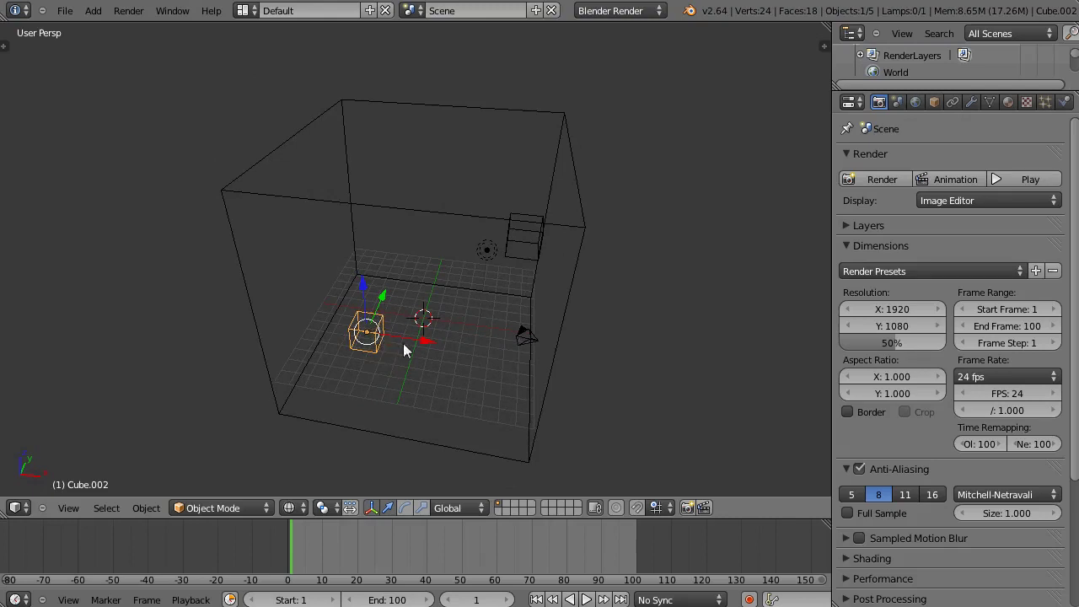
mouse_move(405, 346)
middle_down()
mouse_move(395, 391)
mouse_move(369, 413)
mouse_move(405, 340)
middle_up()
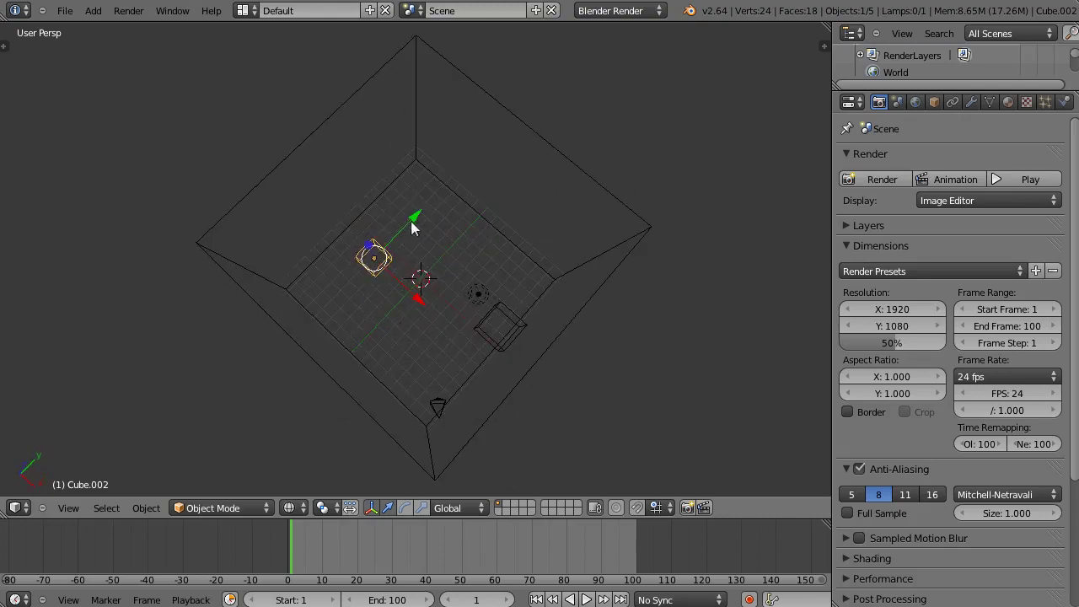
key(g)
key(y)
click(379, 244)
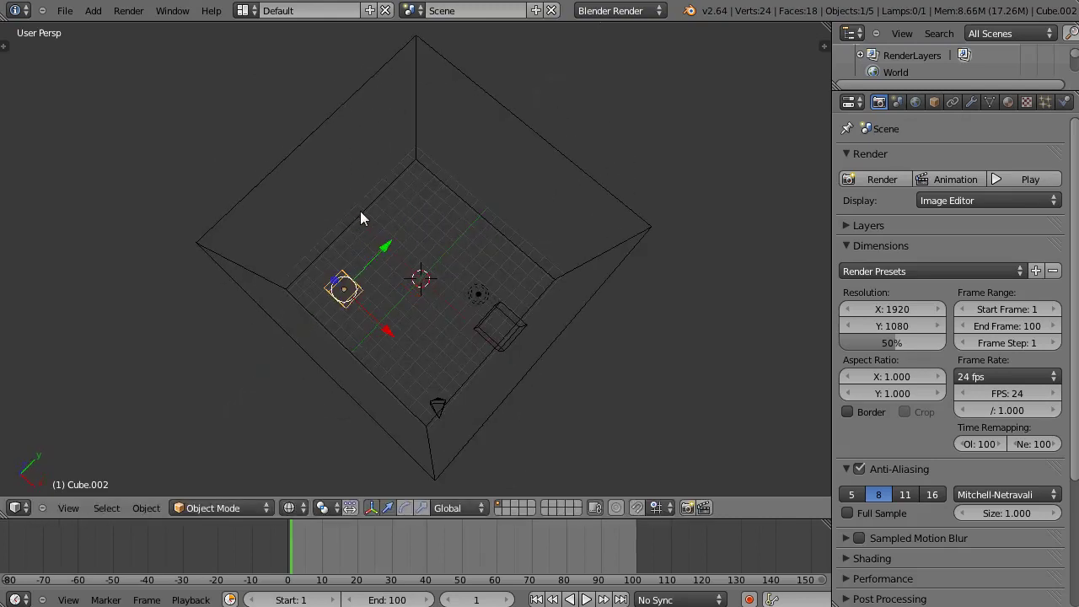
- Stretch the lower cube along Y into a longer block and return to a frontal view
key(s)
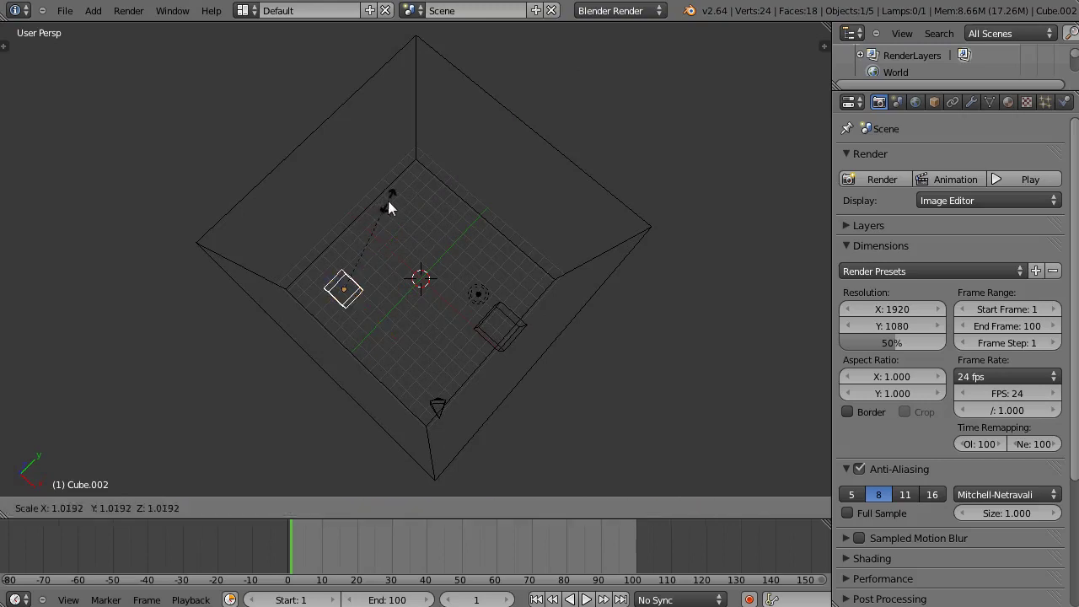
key(y)
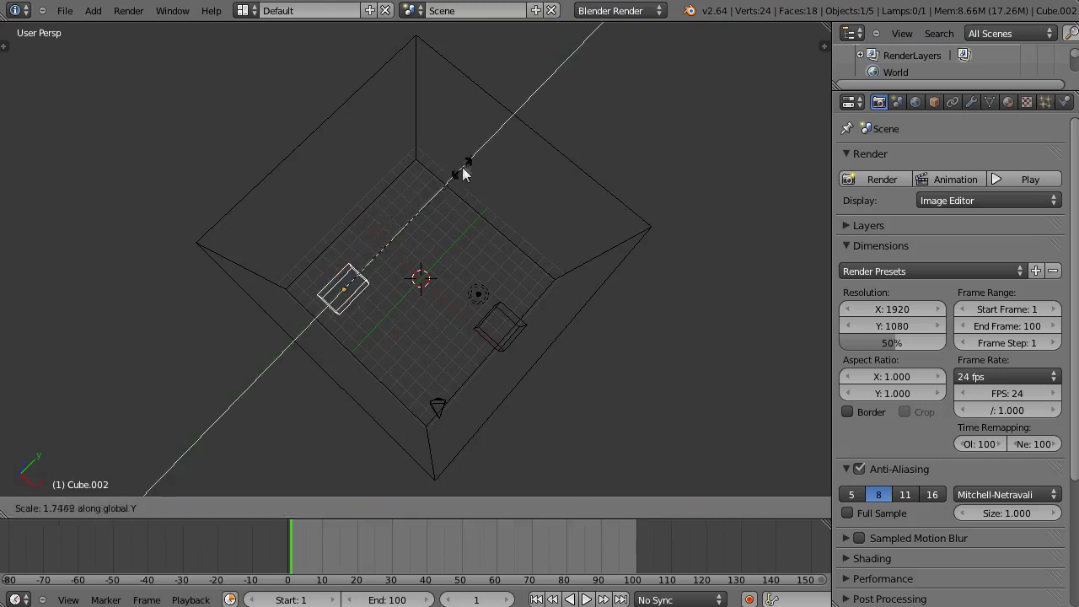
click(471, 164)
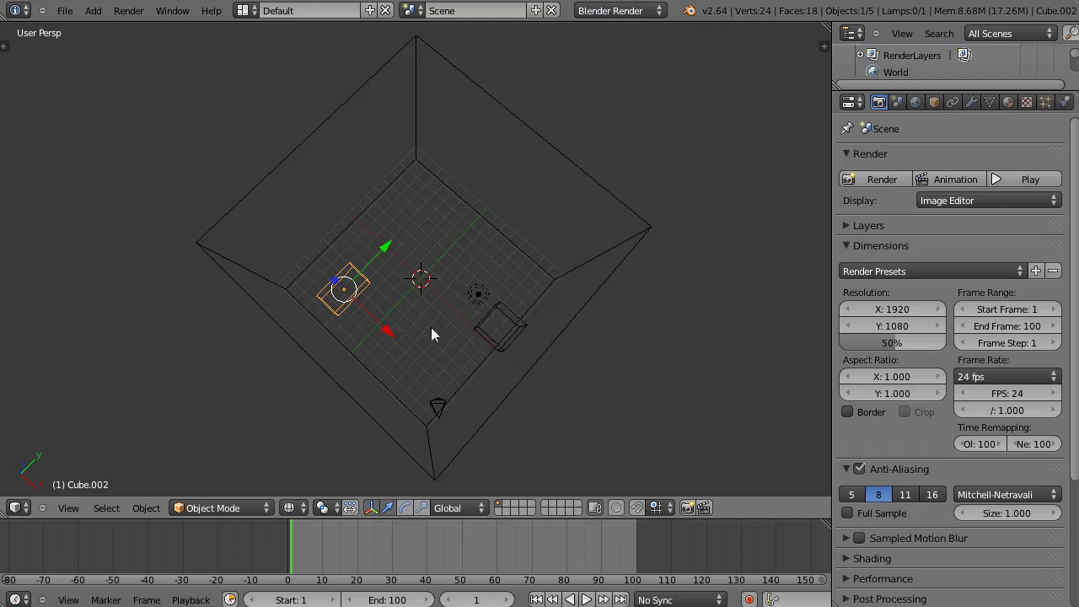
mouse_move(430, 335)
middle_down()
mouse_move(438, 368)
mouse_move(487, 210)
middle_up()
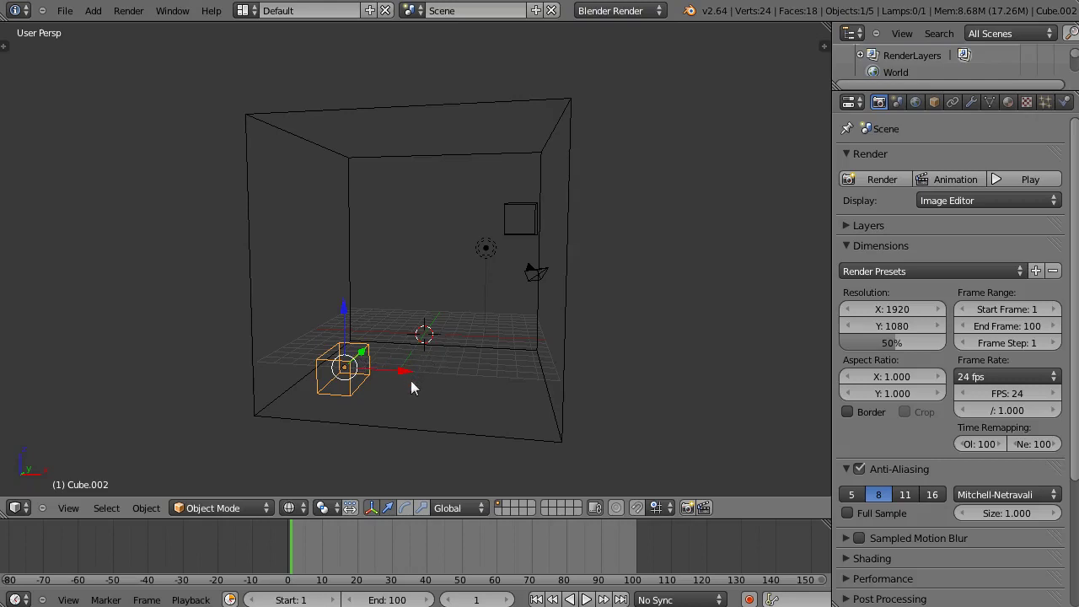
mouse_move(411, 381)
middle_down()
mouse_move(446, 371)
mouse_move(443, 355)
middle_up()
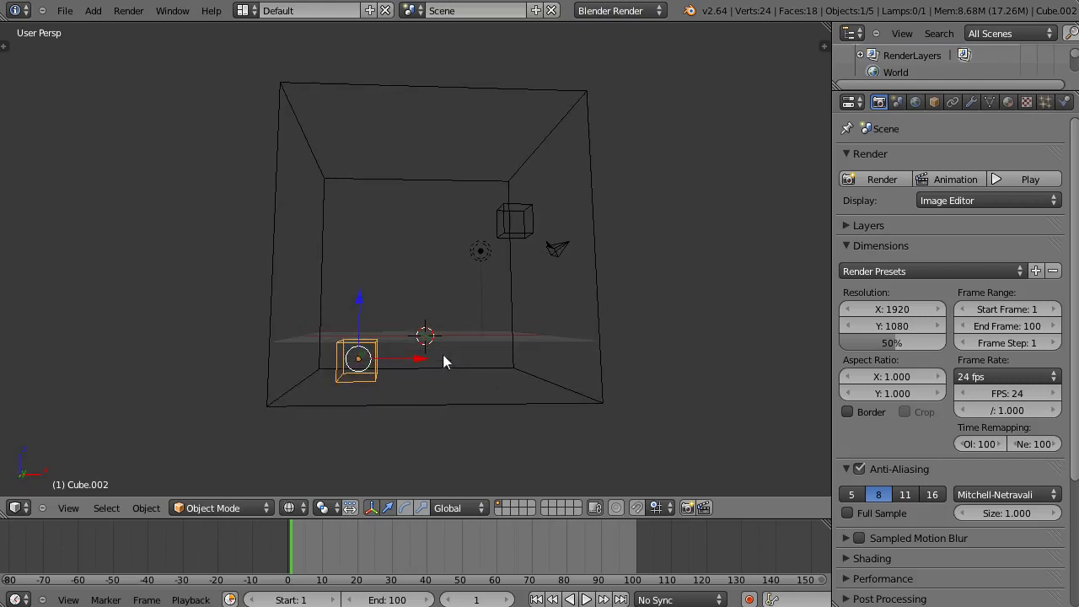
- Raise the room cube and both small cubes about 3.33 units along Z, then select the upper cube
shift+right_click(393, 400)
shift+right_click(536, 249)
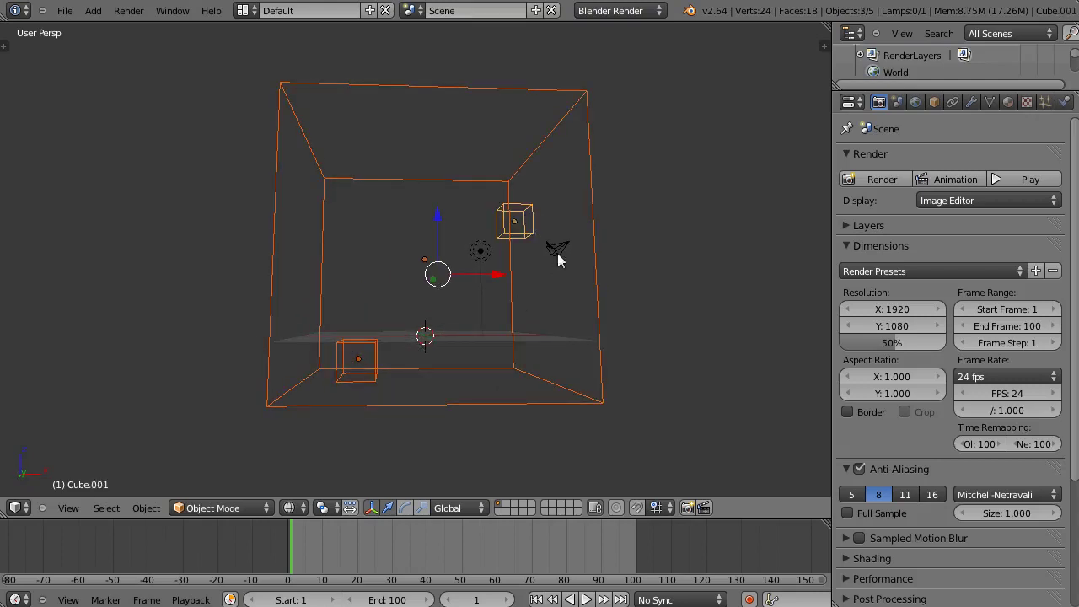
key(g)
key(z)
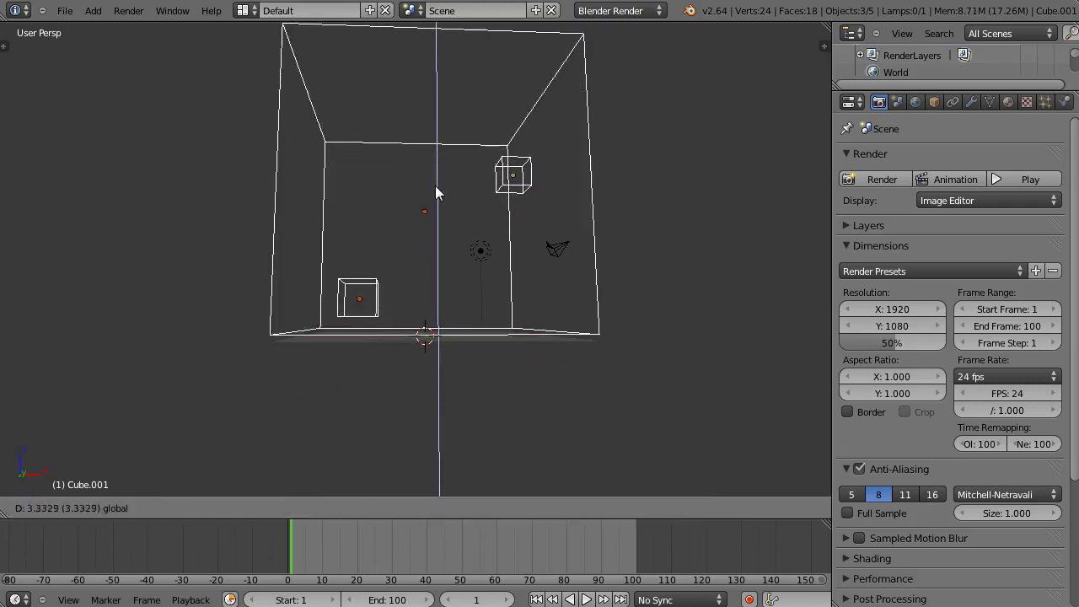
click(435, 187)
mouse_move(438, 421)
middle_down()
mouse_move(469, 424)
mouse_move(614, 369)
middle_up()
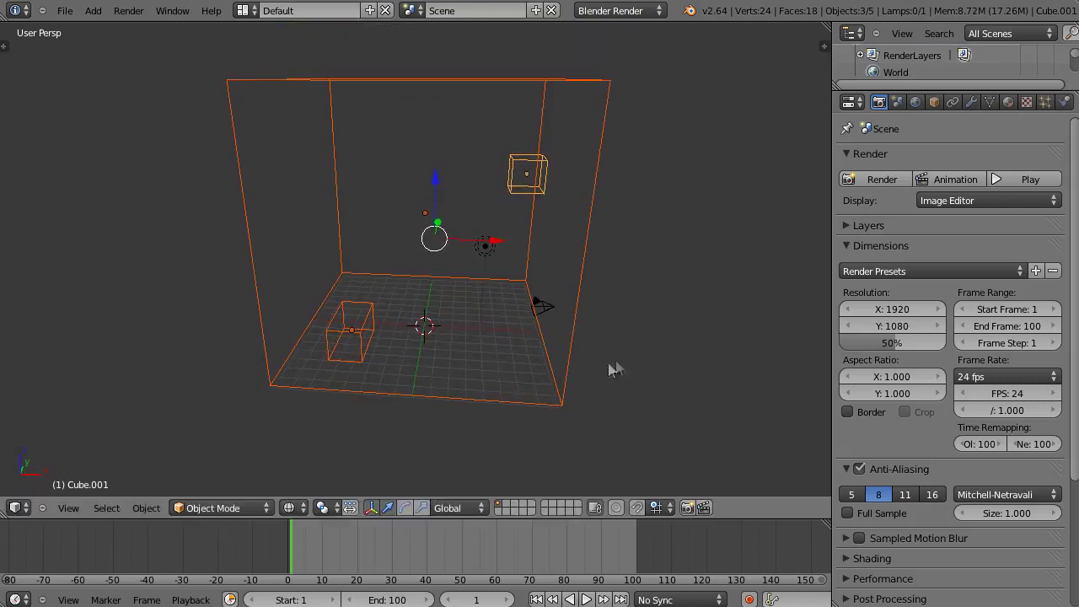
key(a)
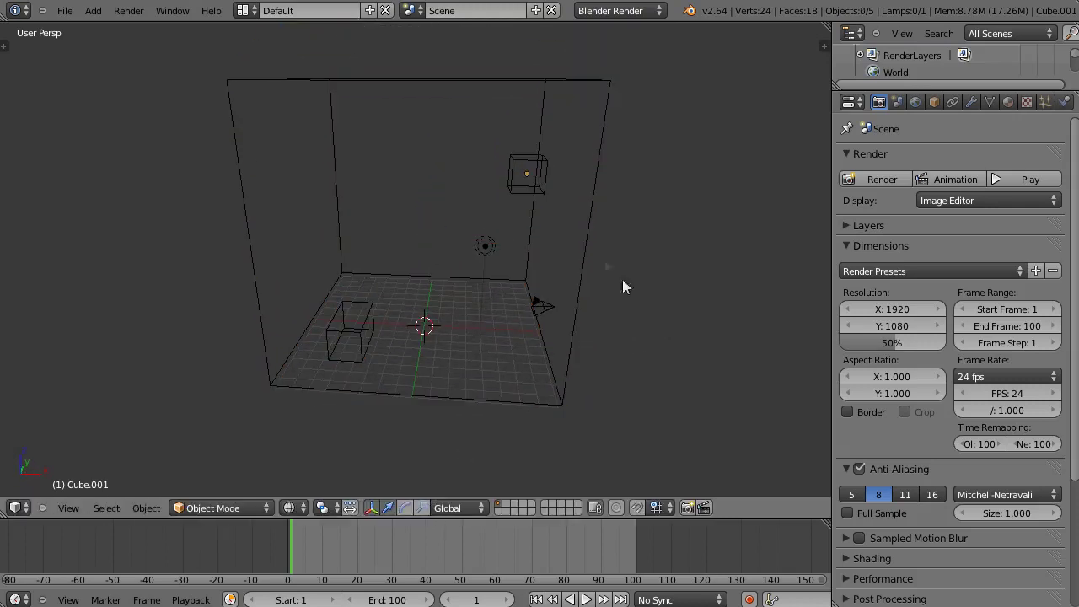
right_click(526, 174)
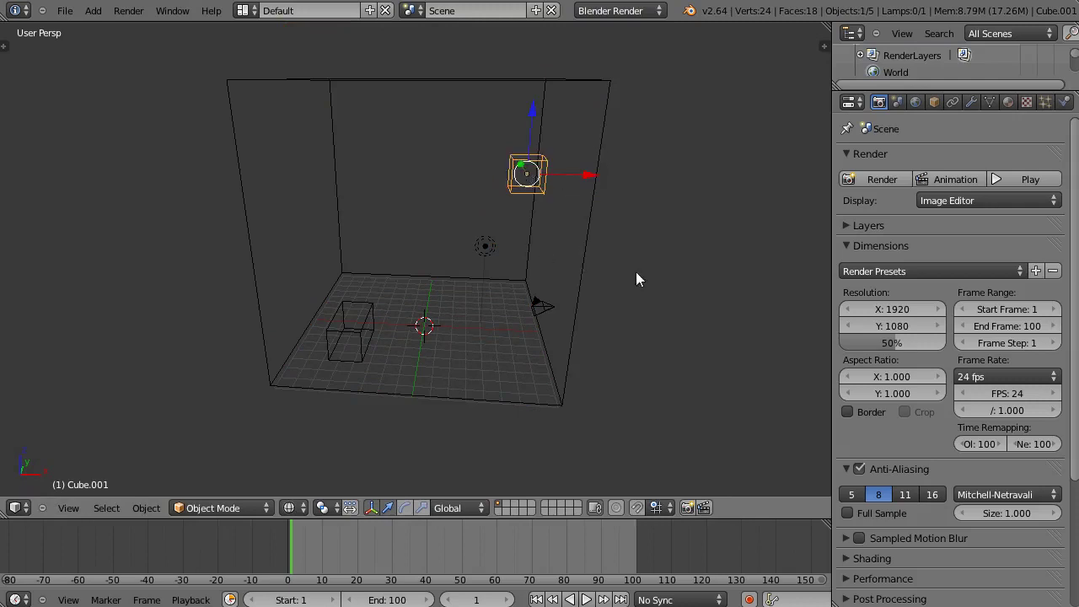
- Give the upper cube Fluid physics of type Inflow with an X inflow velocity of -1
click(1064, 101)
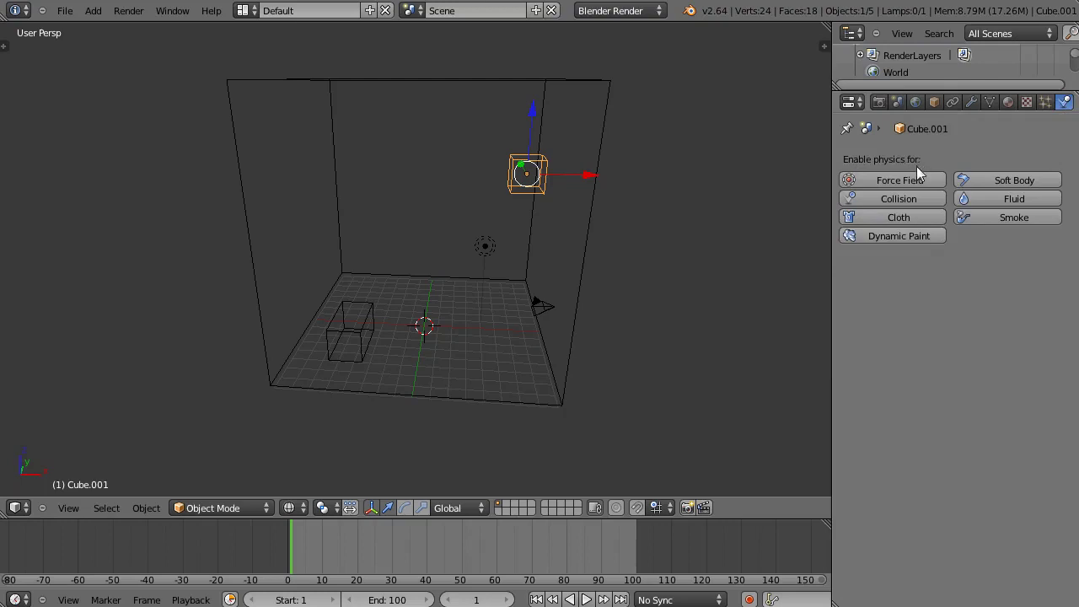
click(989, 198)
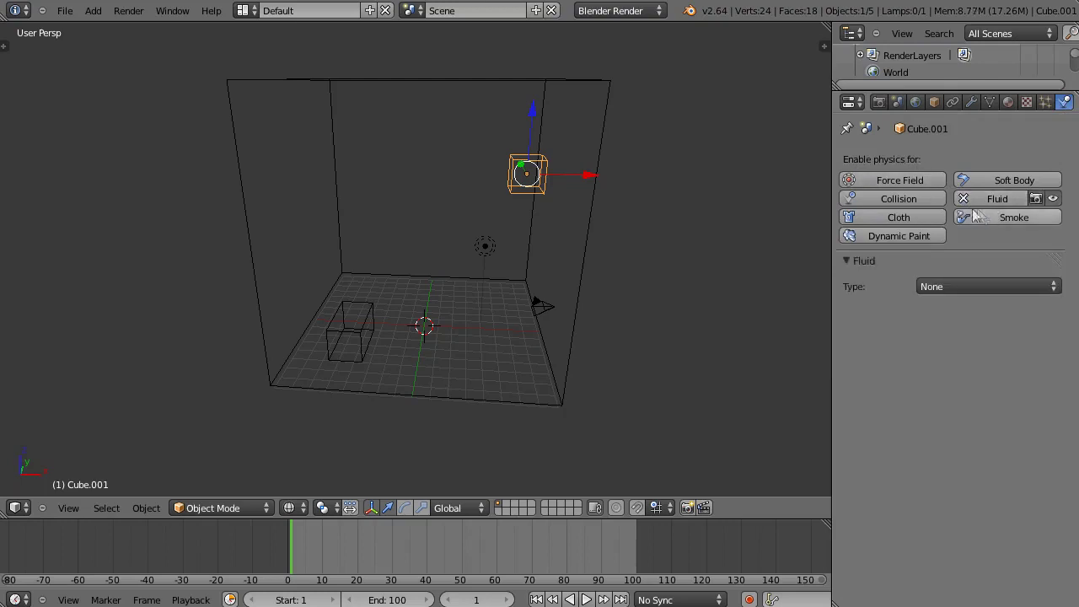
click(1041, 286)
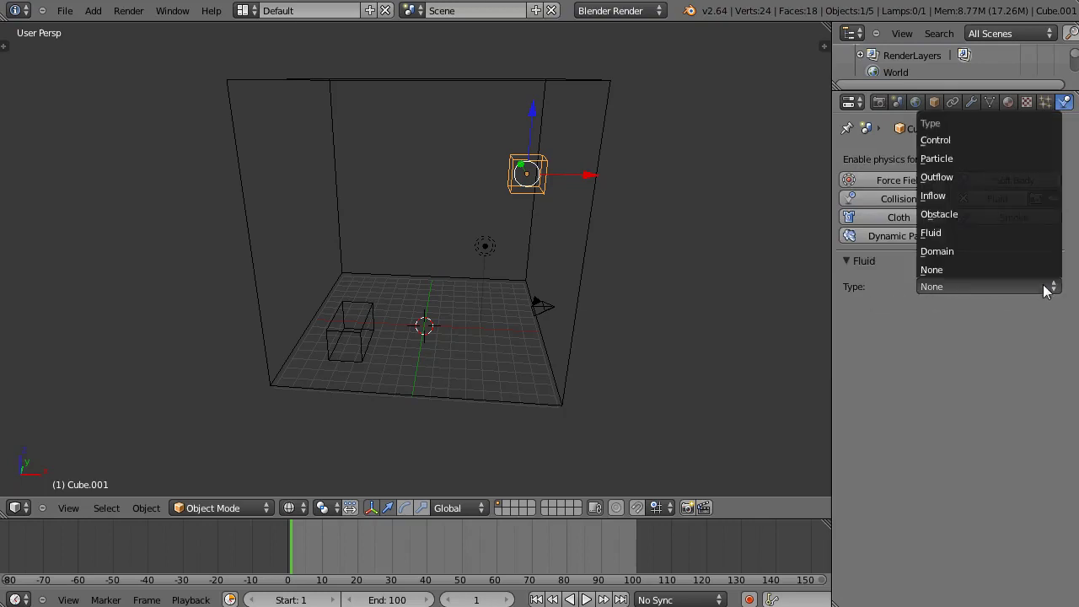
click(941, 199)
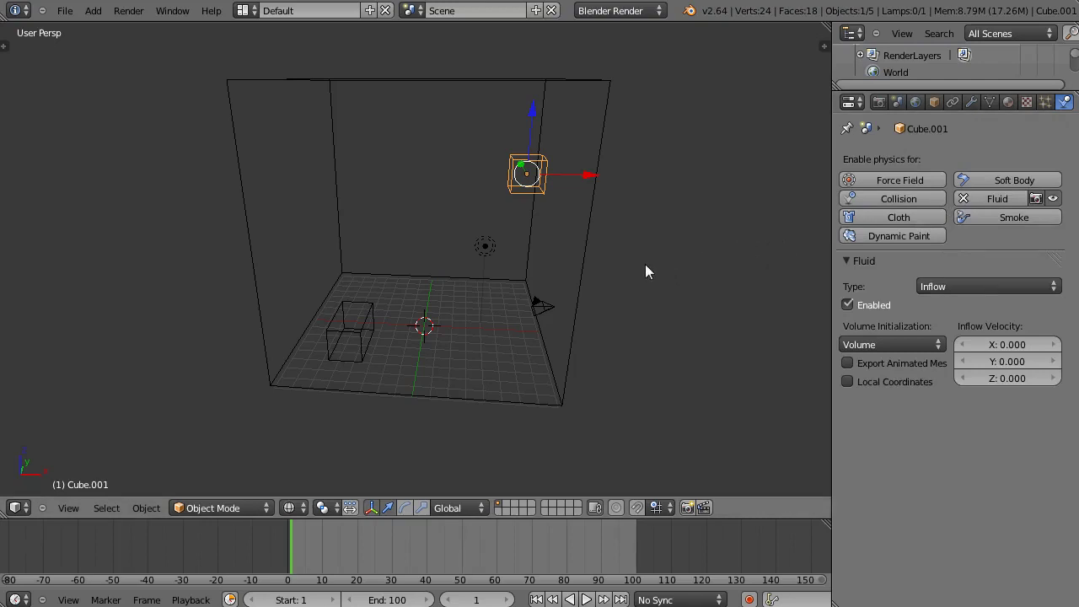
mouse_move(604, 253)
middle_down()
mouse_move(573, 261)
mouse_move(581, 239)
middle_up()
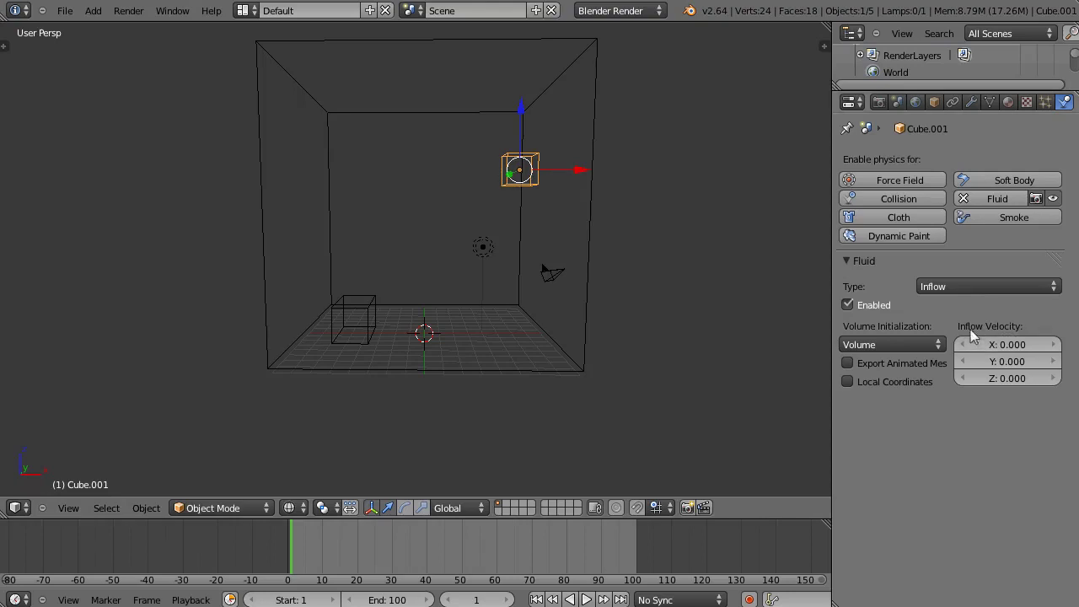
click(1006, 344)
key(BackSpace)
key(Return)
- Select the floor block Cube.002 and set its Fluid type to Obstacle
right_click(375, 317)
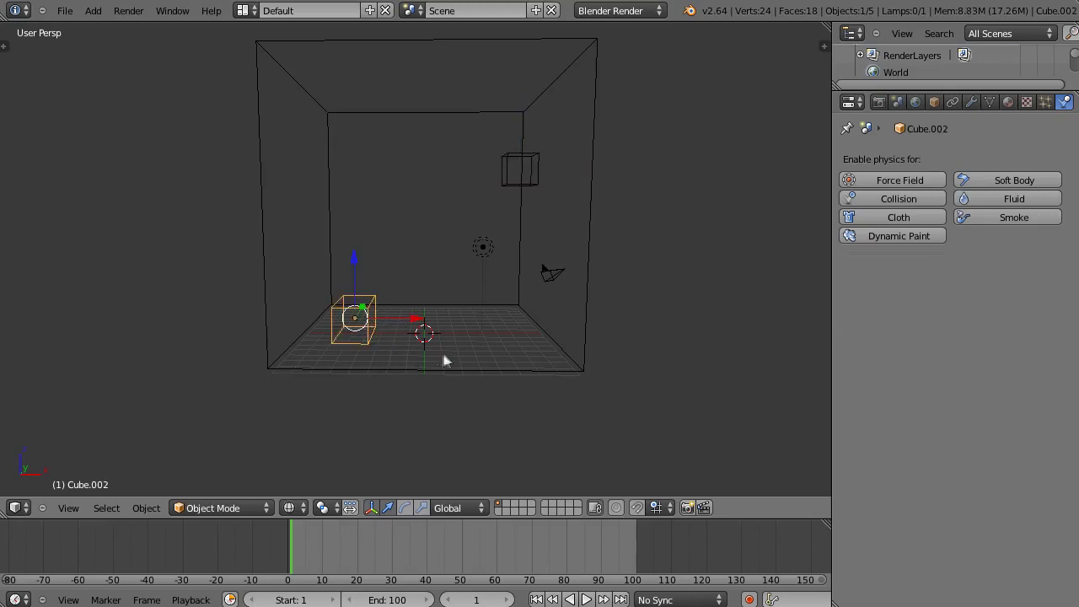
click(1019, 196)
click(1002, 284)
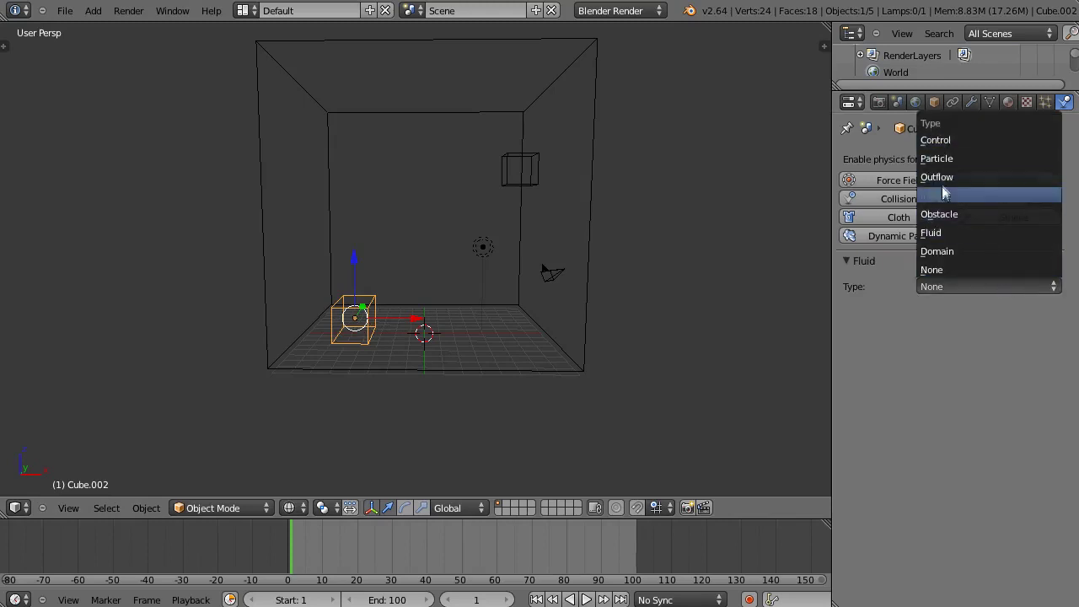
click(955, 213)
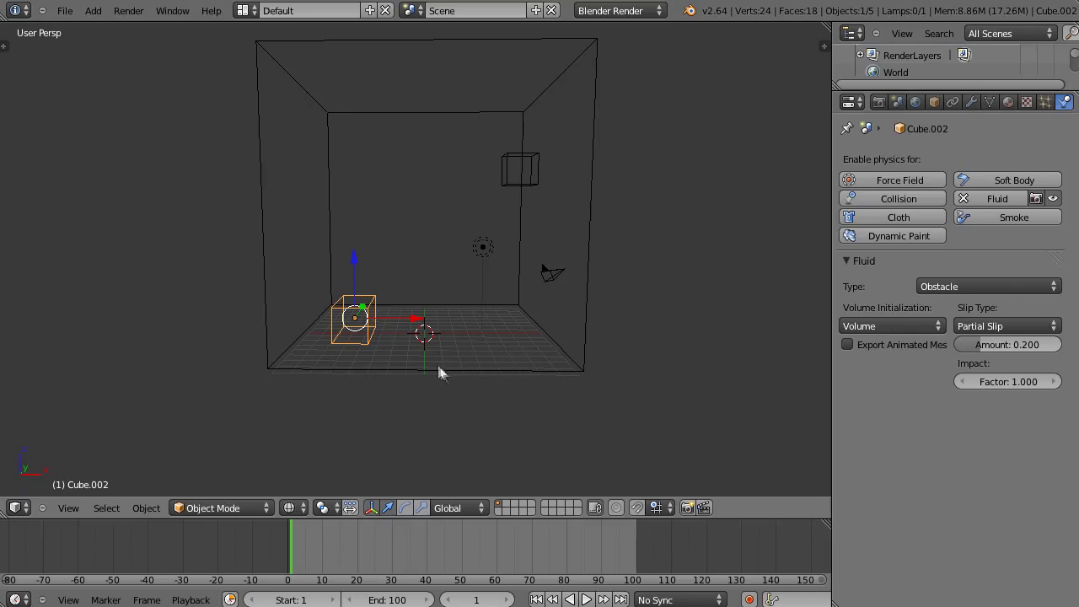
- Duplicate the obstacle block twice, dropping each copy at a new spot in the room
middle_drag(435, 354, 385, 434)
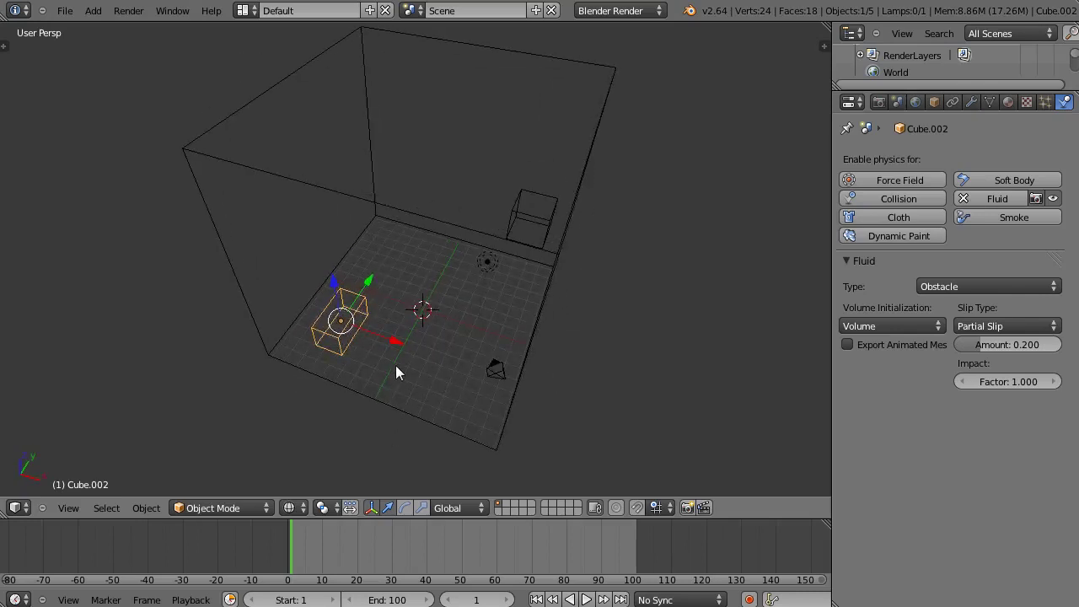
key(shift+d)
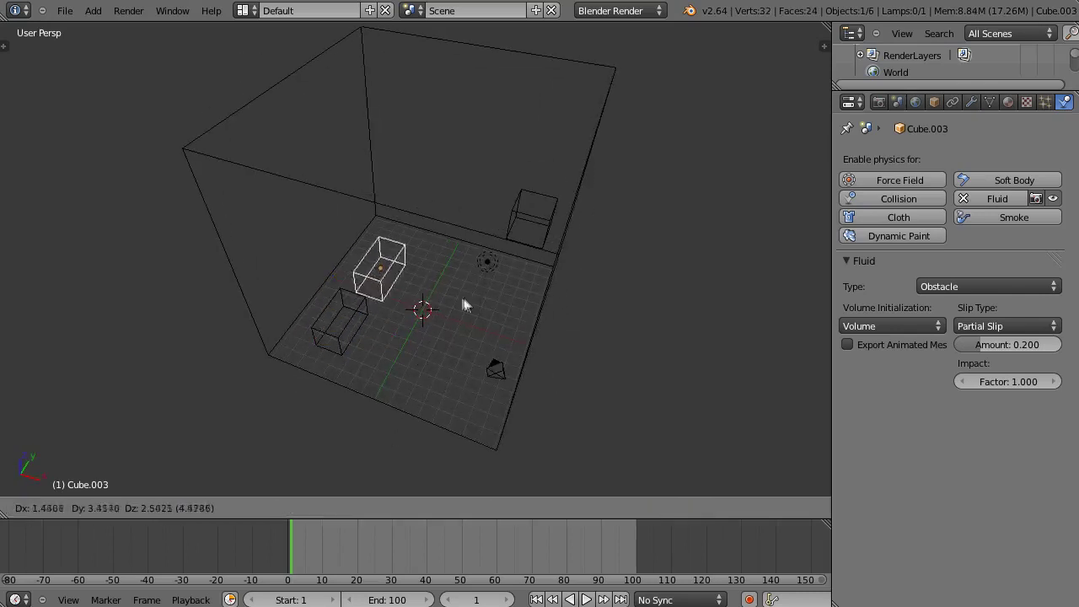
click(487, 304)
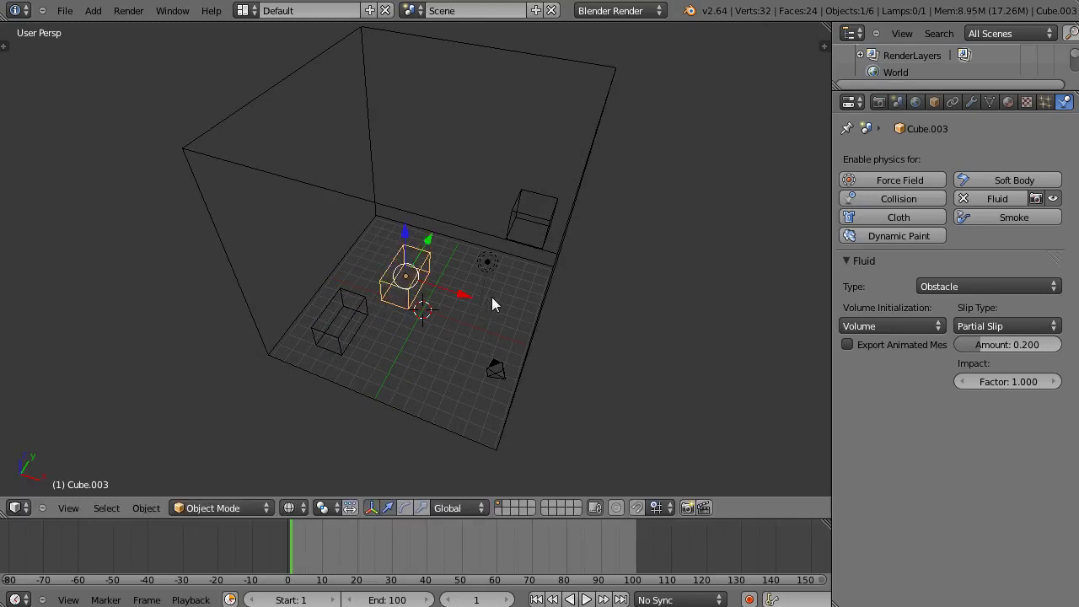
key(shift+d)
click(461, 255)
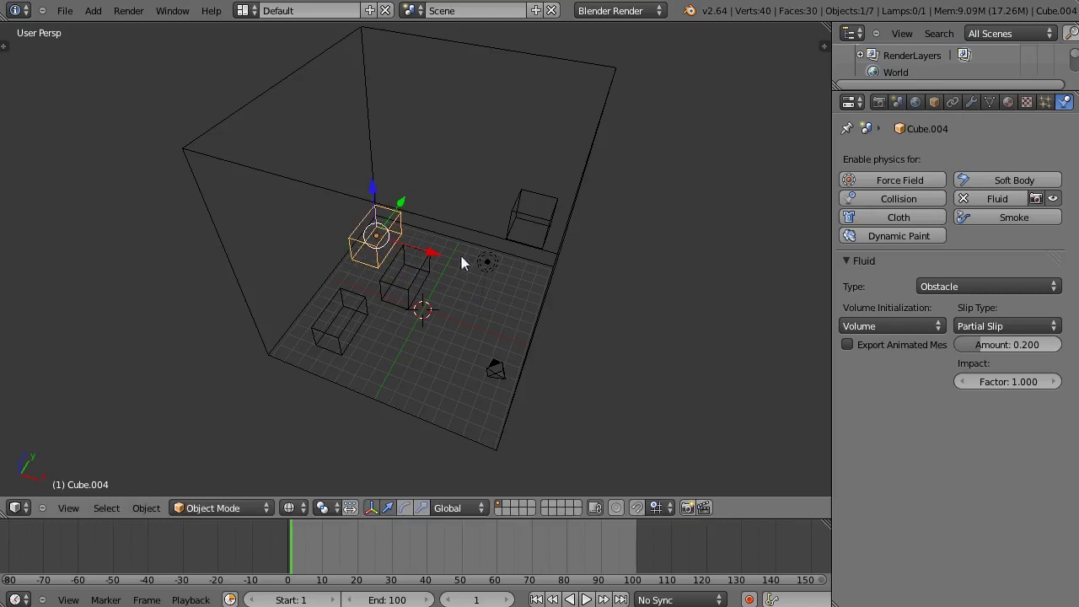
- Lower the new blocks to the floor and slide one about 6.2 units along Y
middle_drag(388, 429, 401, 256)
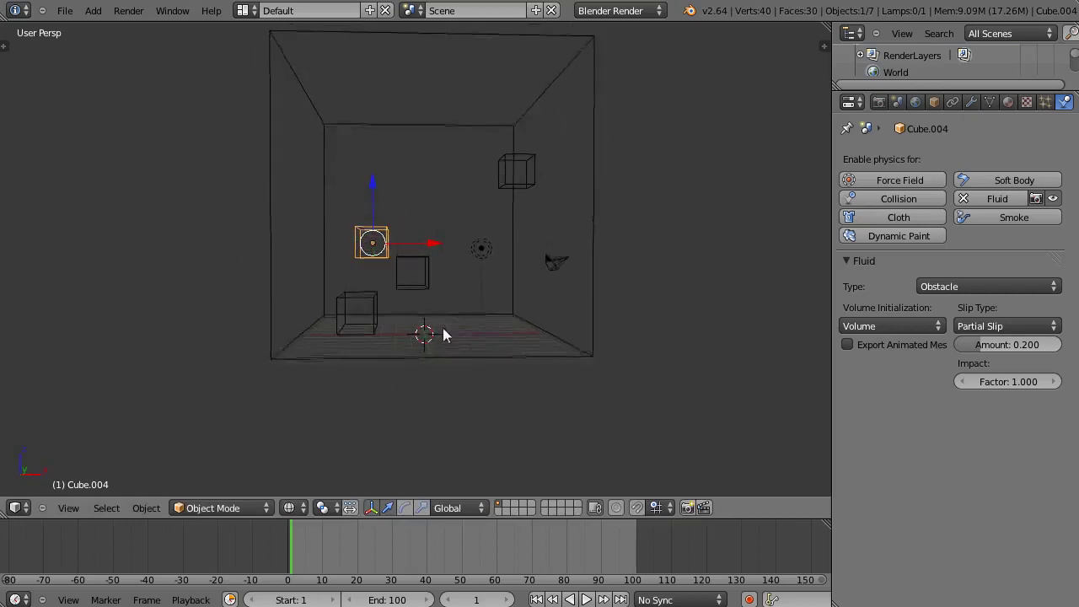
drag(373, 188, 367, 253)
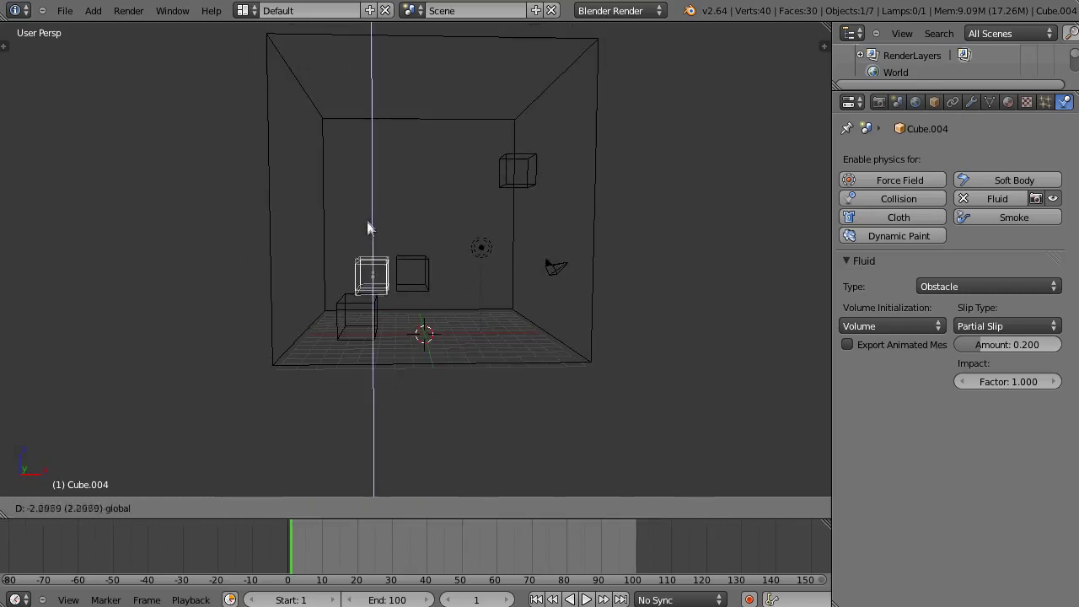
click(412, 271)
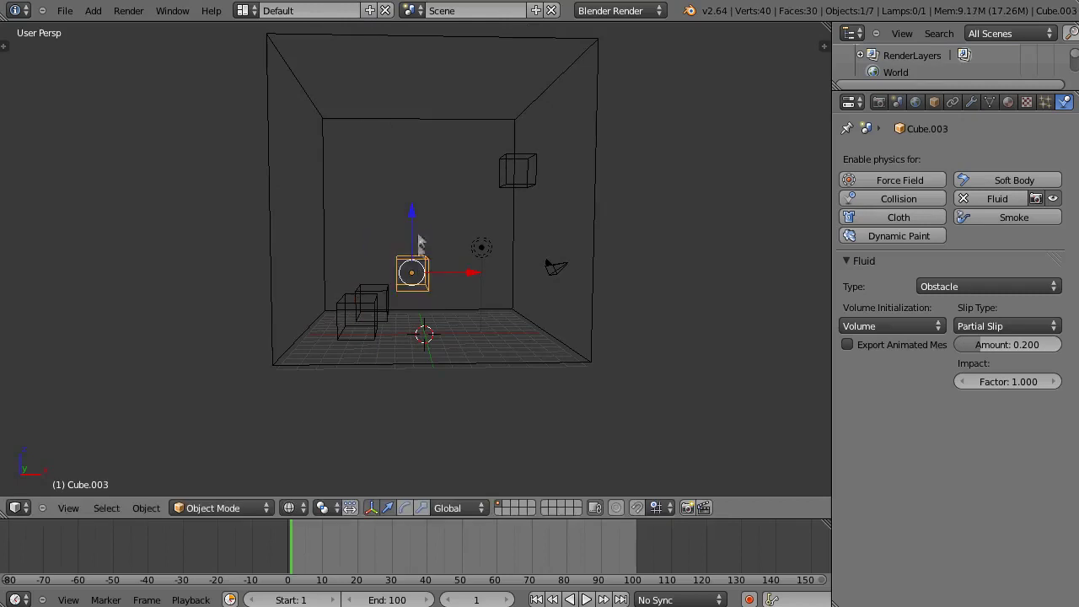
drag(412, 225, 413, 259)
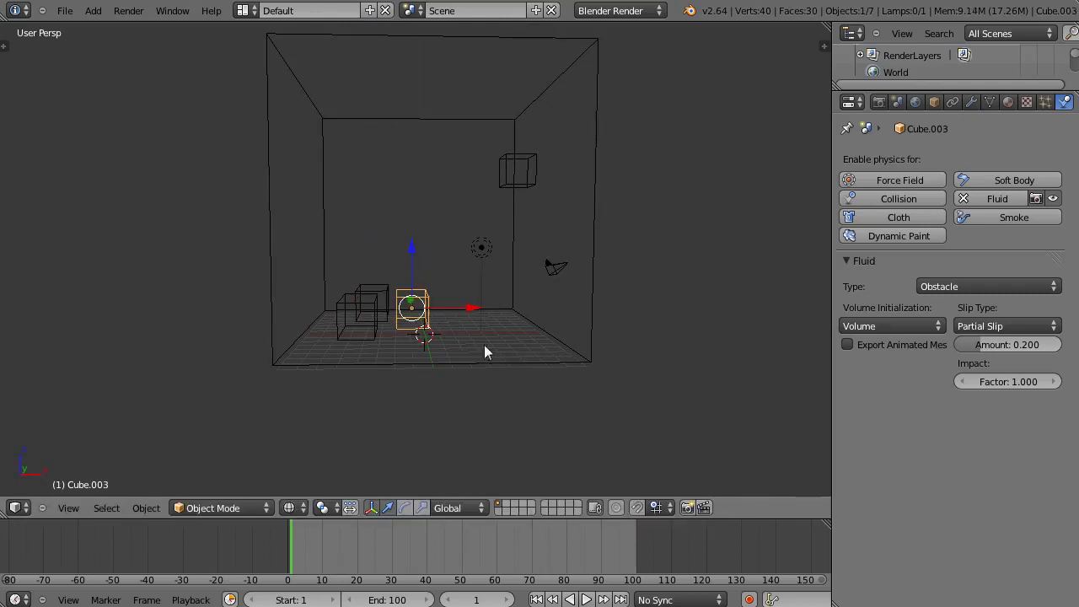
mouse_move(483, 345)
middle_down()
mouse_move(321, 358)
mouse_move(342, 395)
mouse_move(491, 209)
mouse_move(461, 331)
middle_up()
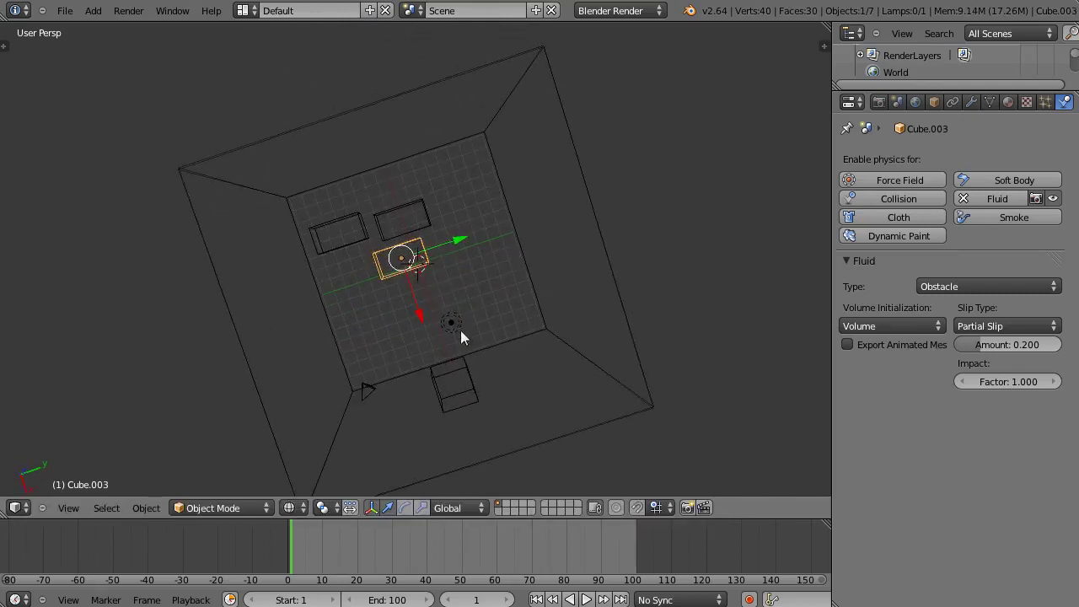
drag(457, 242, 531, 218)
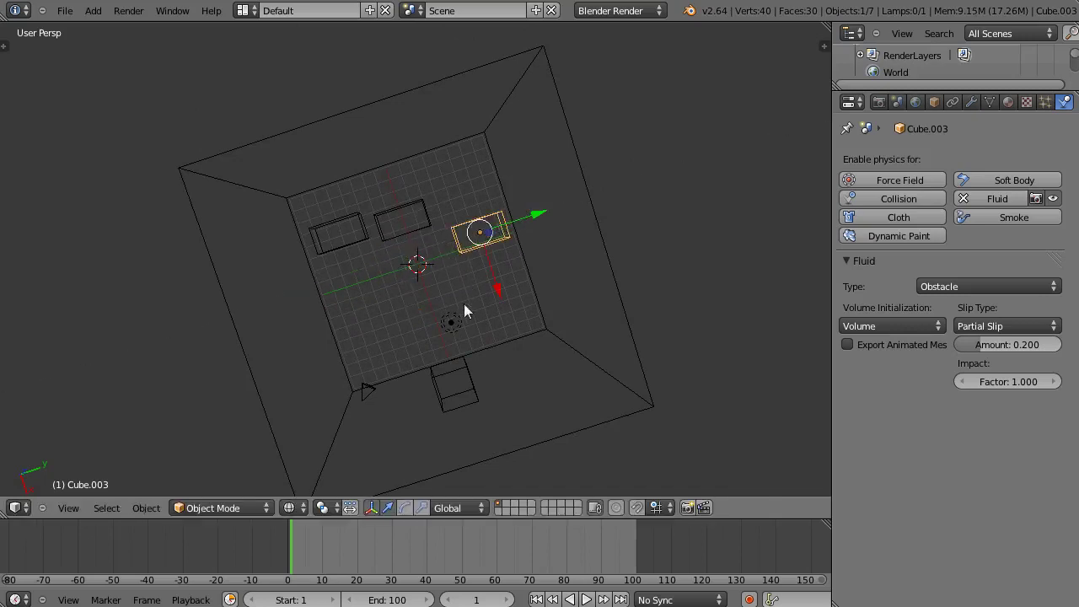
middle_drag(441, 362, 525, 219)
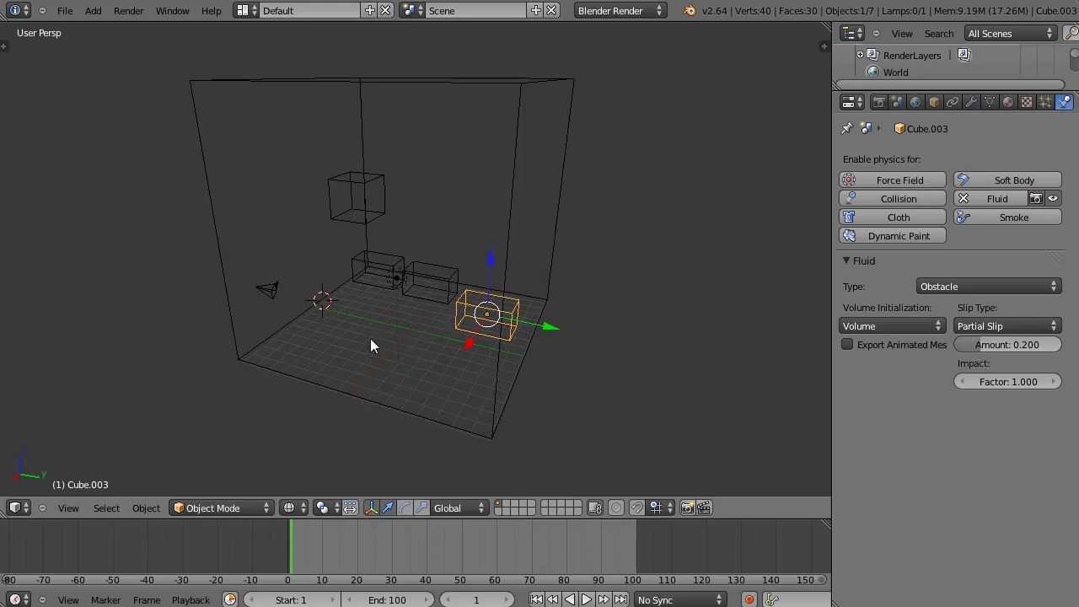
mouse_move(371, 339)
middle_down()
mouse_move(542, 329)
mouse_move(600, 302)
middle_up()
- Select the big room cube and set its Fluid type to Domain, keeping resolution 65 and preview 45
right_click(593, 217)
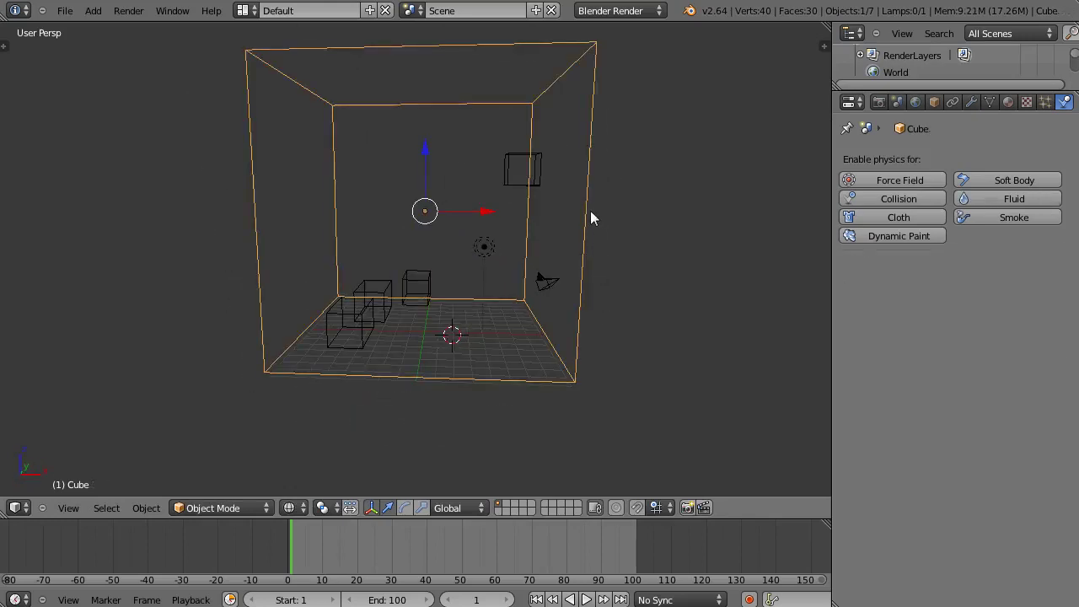
click(1004, 198)
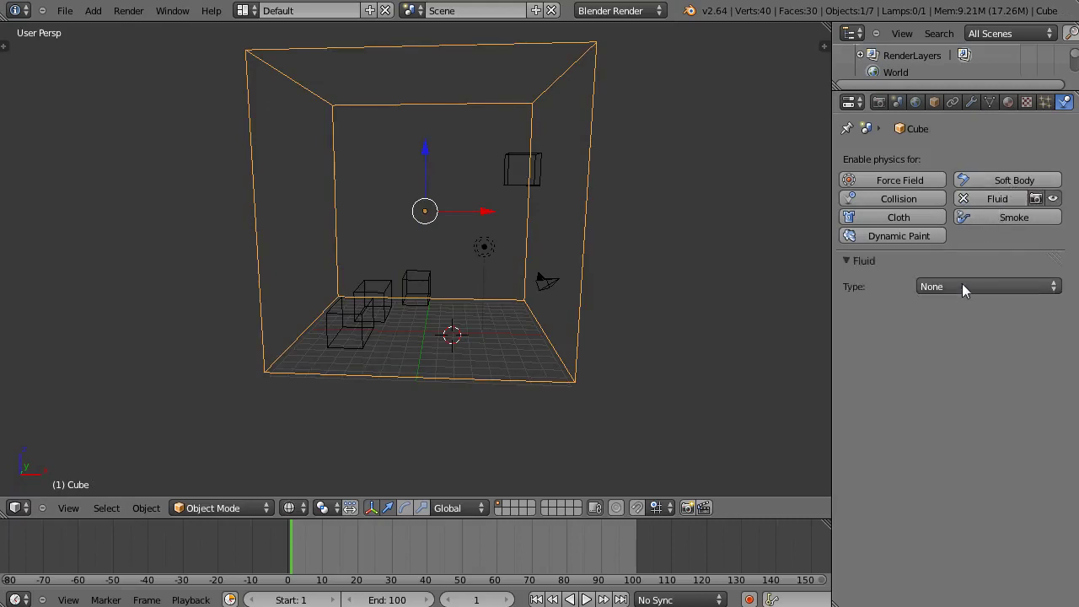
click(962, 285)
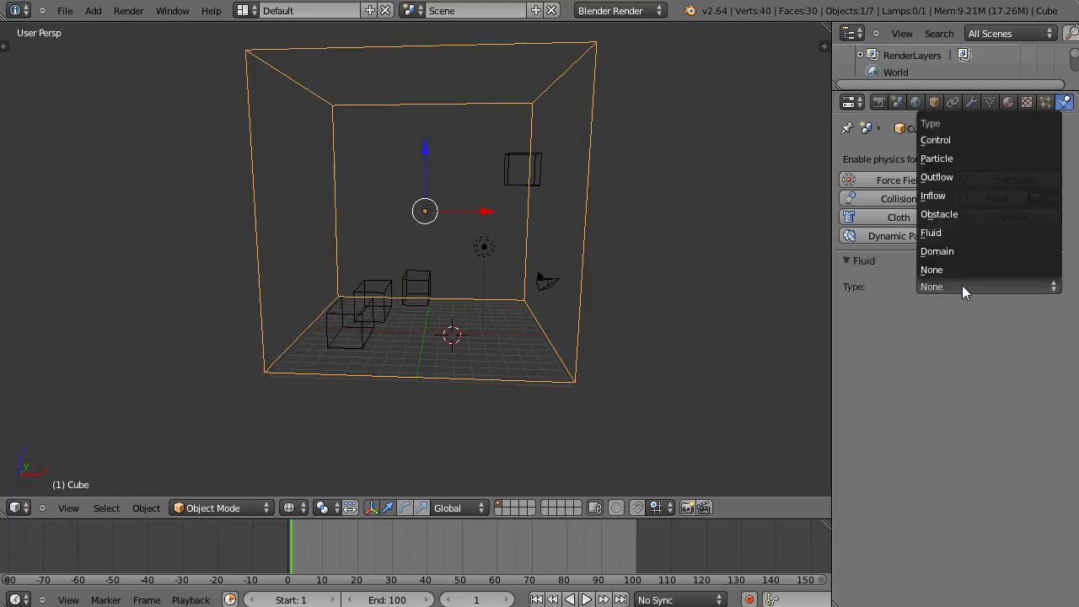
click(936, 251)
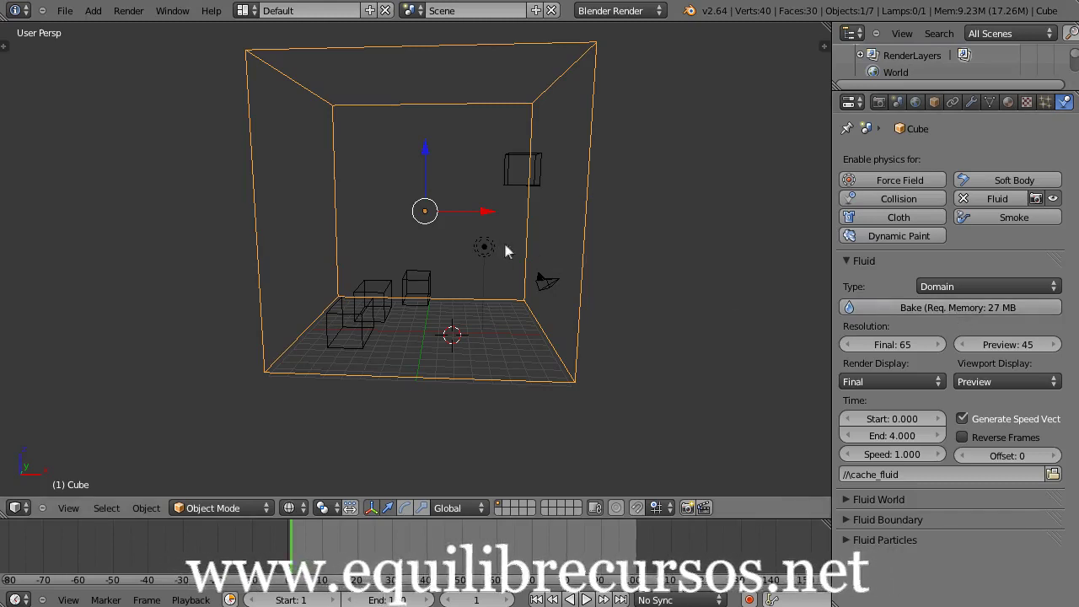
- Scale the Domain cube wider along X, redoing the first attempt, until bake memory reads 13.69 MB
key(s)
key(x)
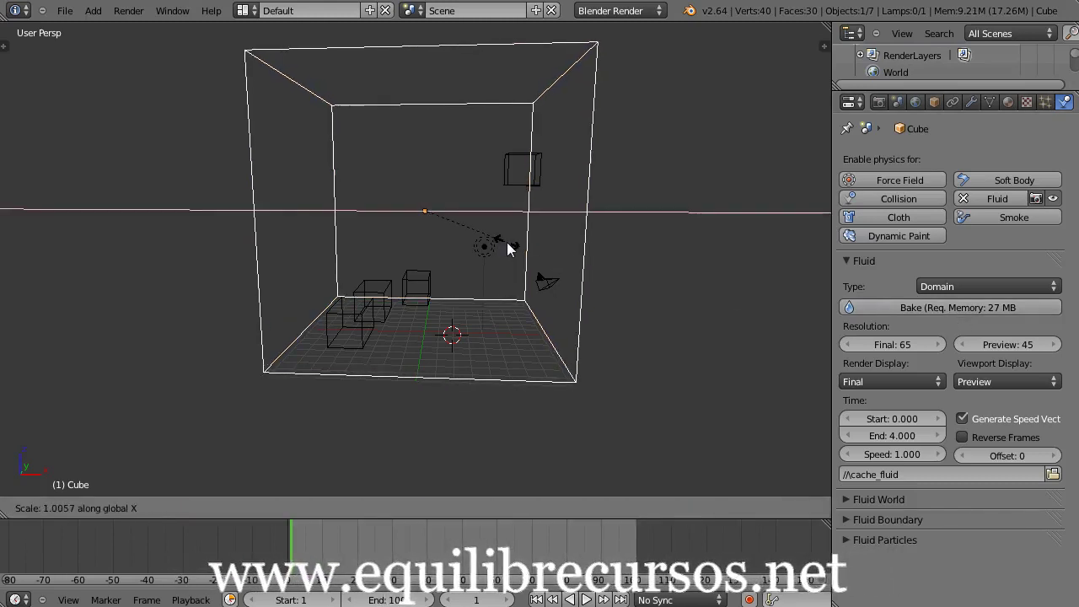
click(542, 239)
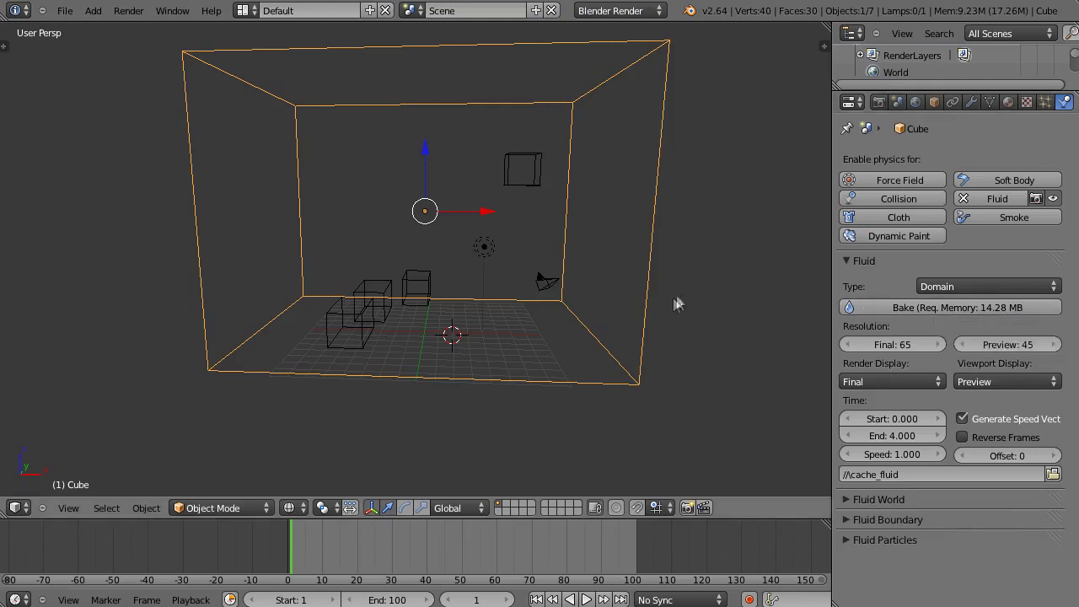
key(s)
key(x)
click(429, 293)
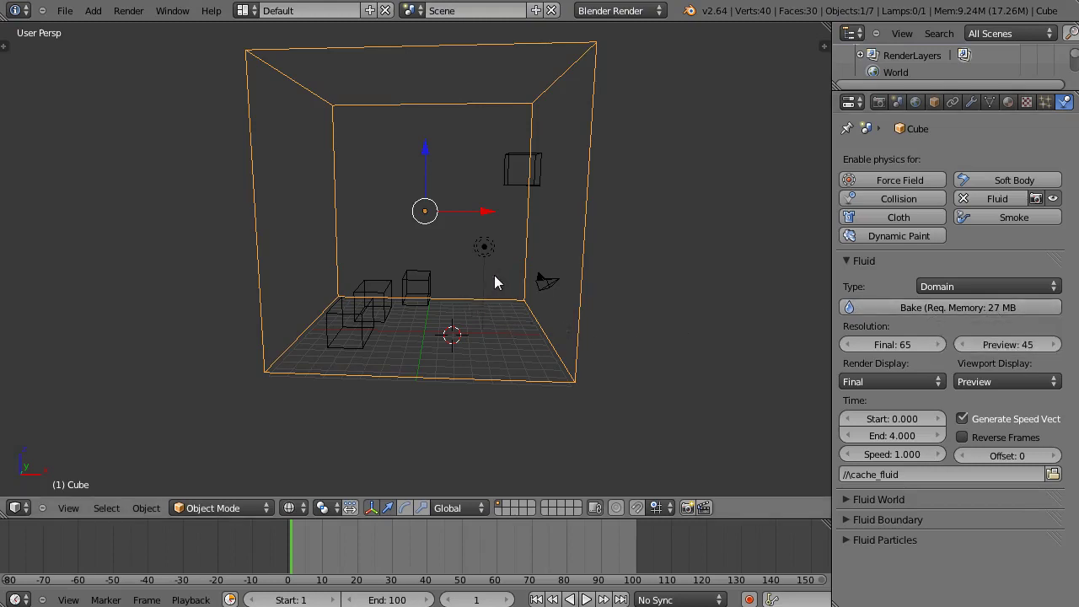
key(s)
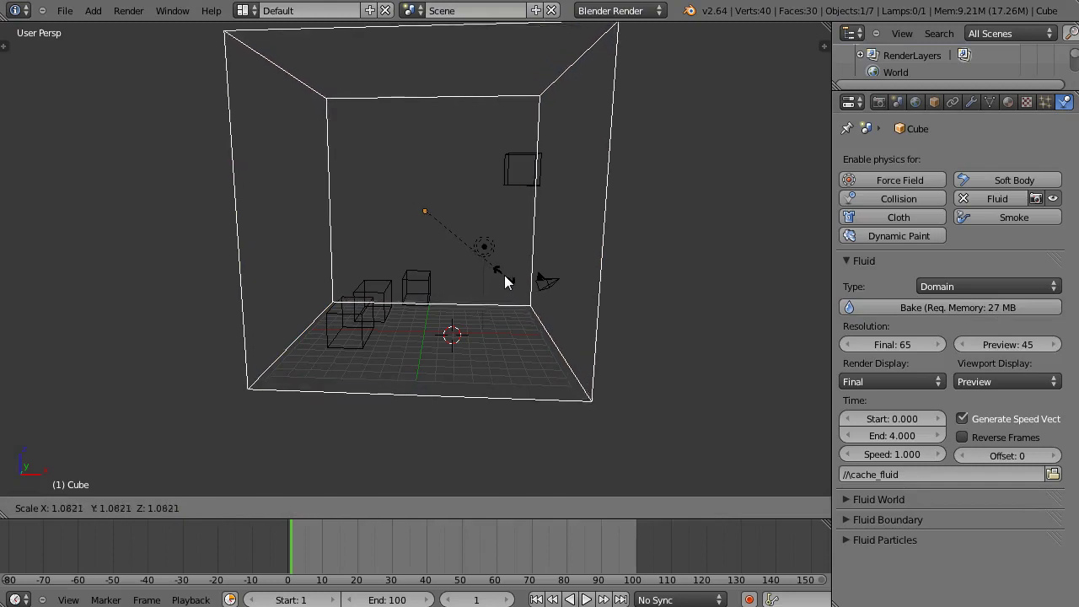
key(x)
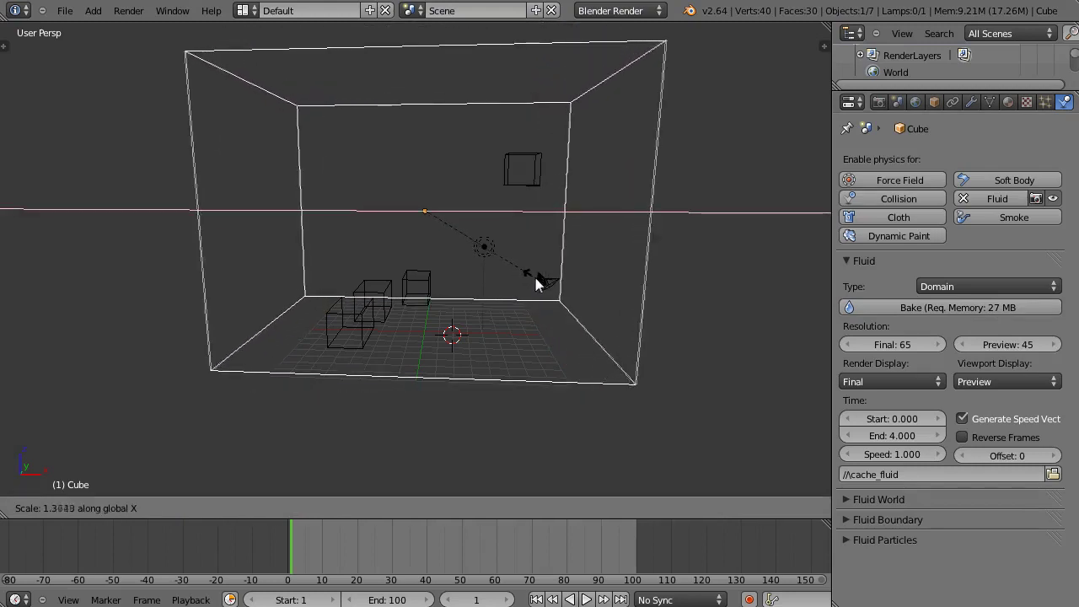
click(546, 292)
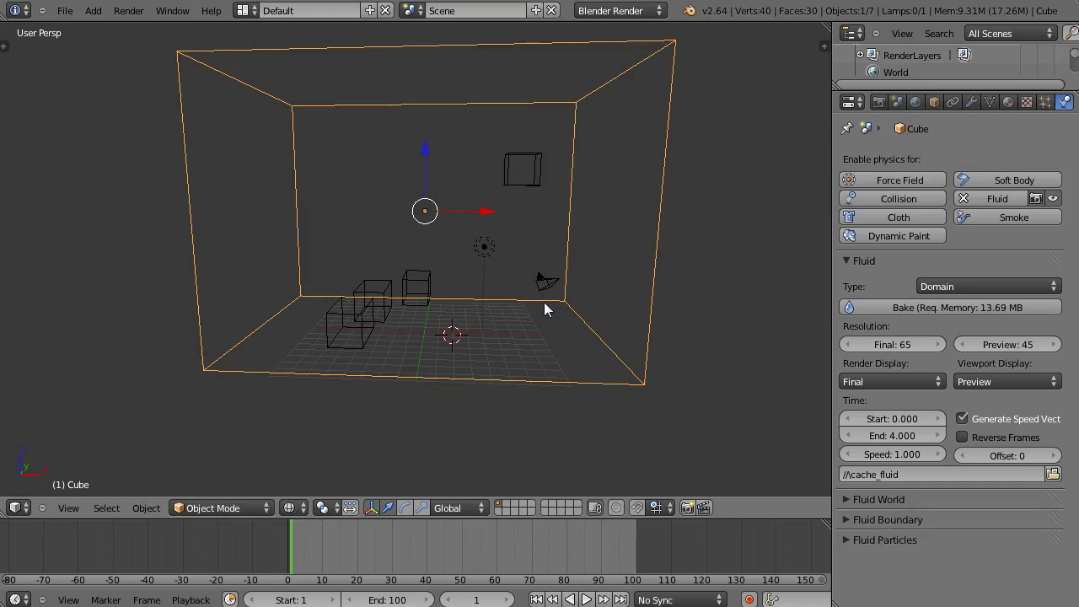
mouse_move(507, 297)
middle_down()
mouse_move(513, 338)
mouse_move(501, 366)
mouse_move(524, 335)
mouse_move(492, 347)
mouse_move(508, 351)
mouse_move(508, 373)
middle_up()
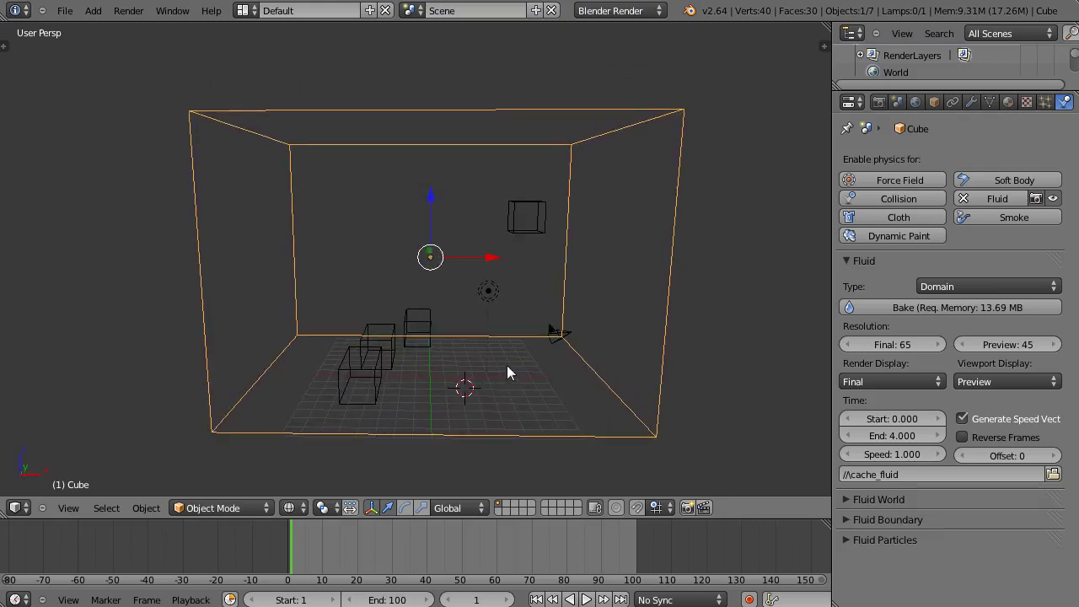
- Nudge the inflow cube slightly to the right along the X axis
right_click(540, 219)
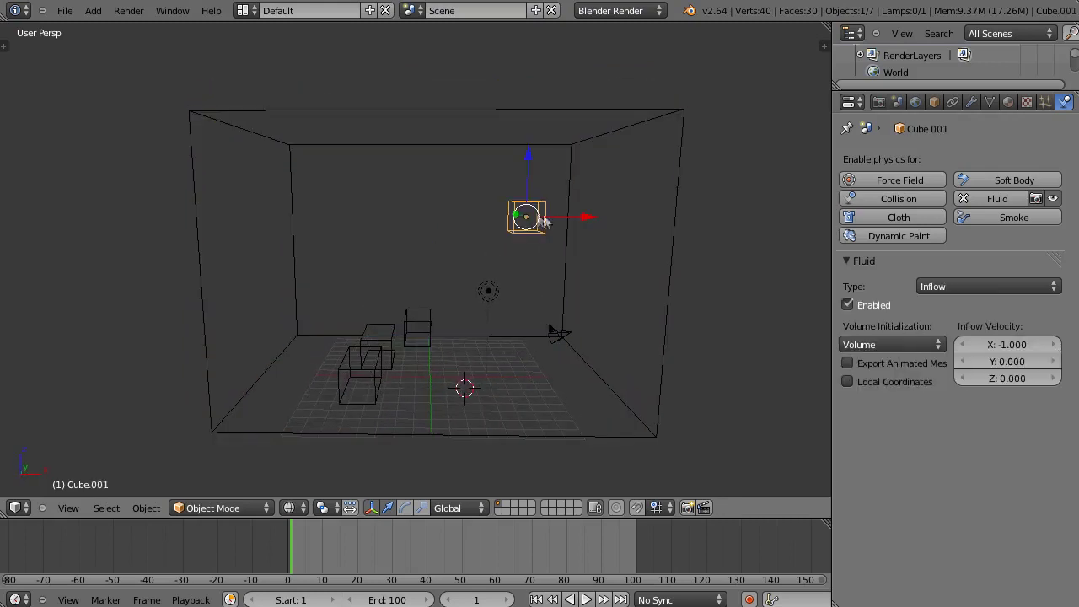
key(g)
key(x)
right_click(605, 213)
middle_drag(606, 213, 603, 240)
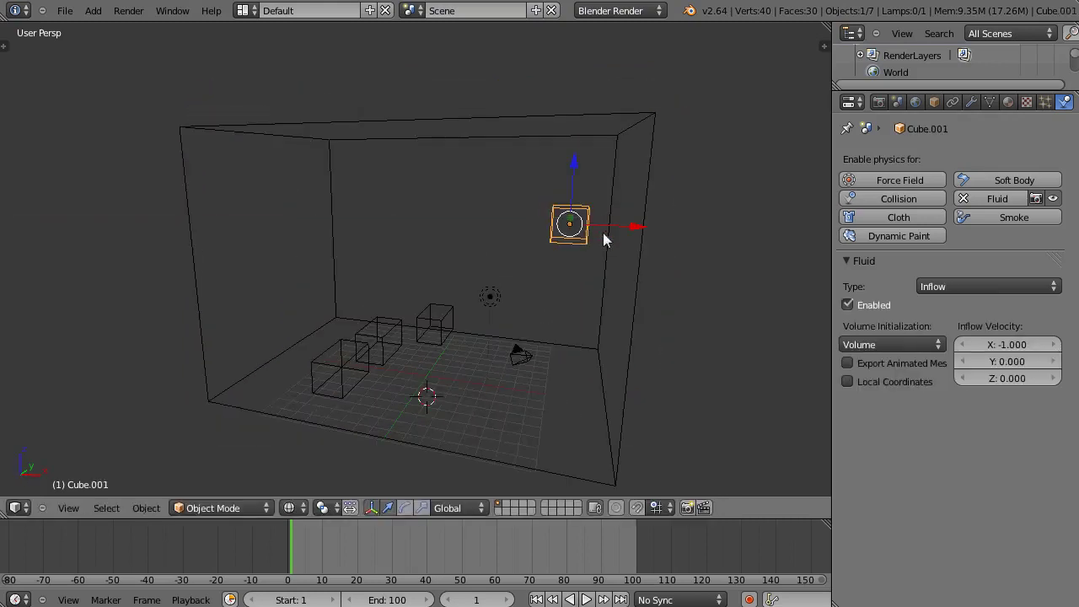
key(g)
key(x)
click(611, 228)
- Narrow the Domain box along X to about 0.958, bringing bake memory to 14.88 MB
right_click(630, 320)
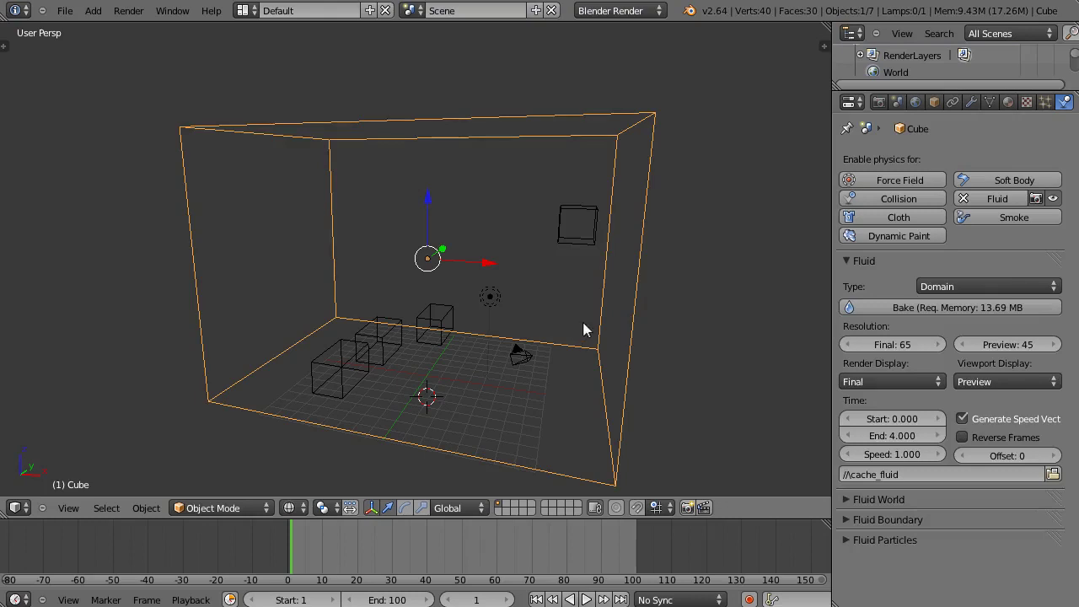
key(s)
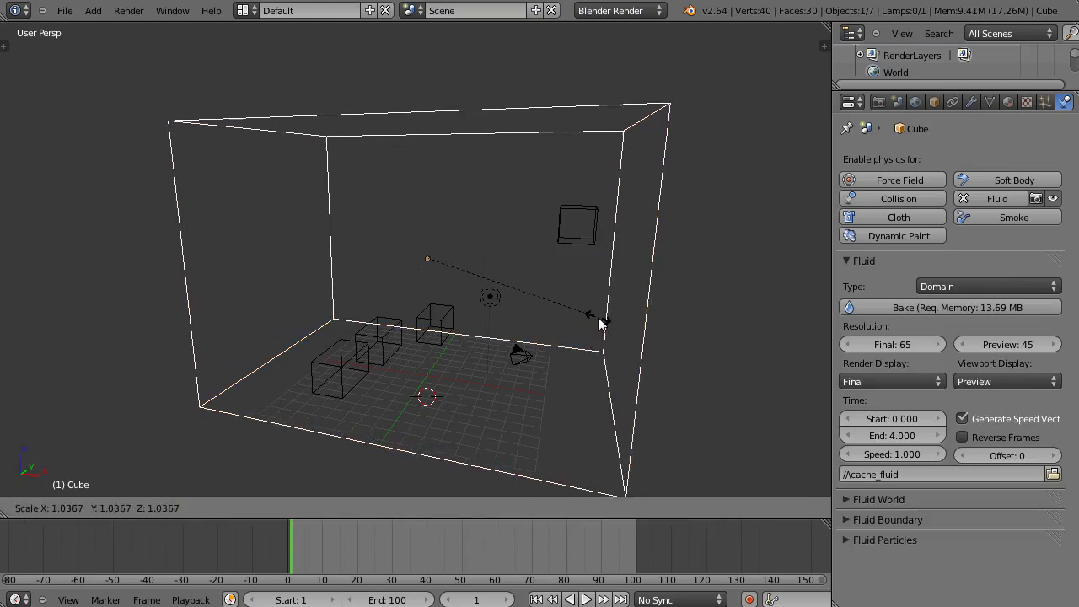
key(x)
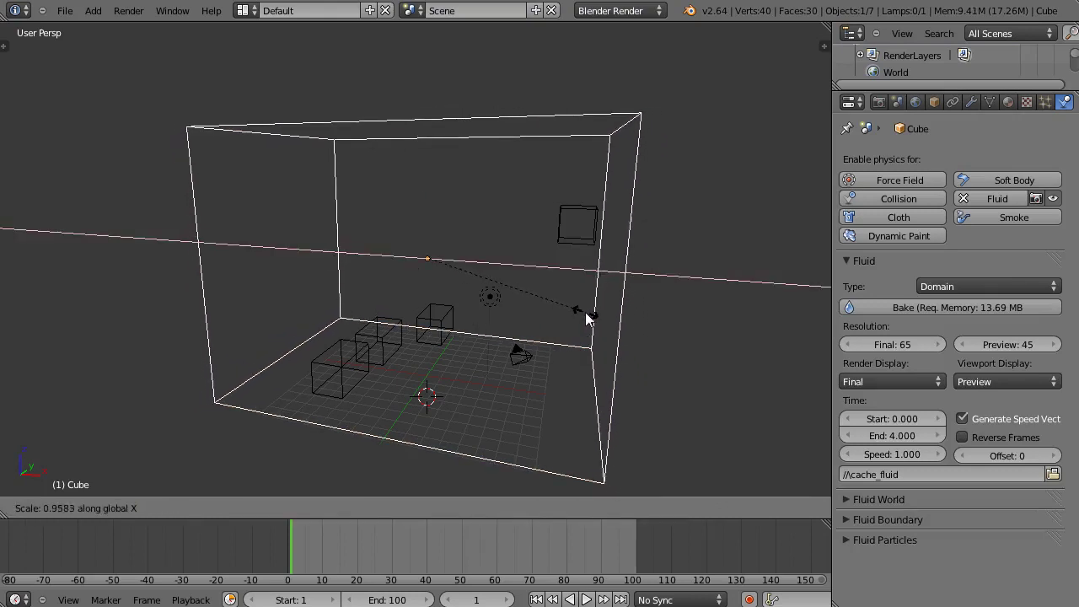
click(587, 319)
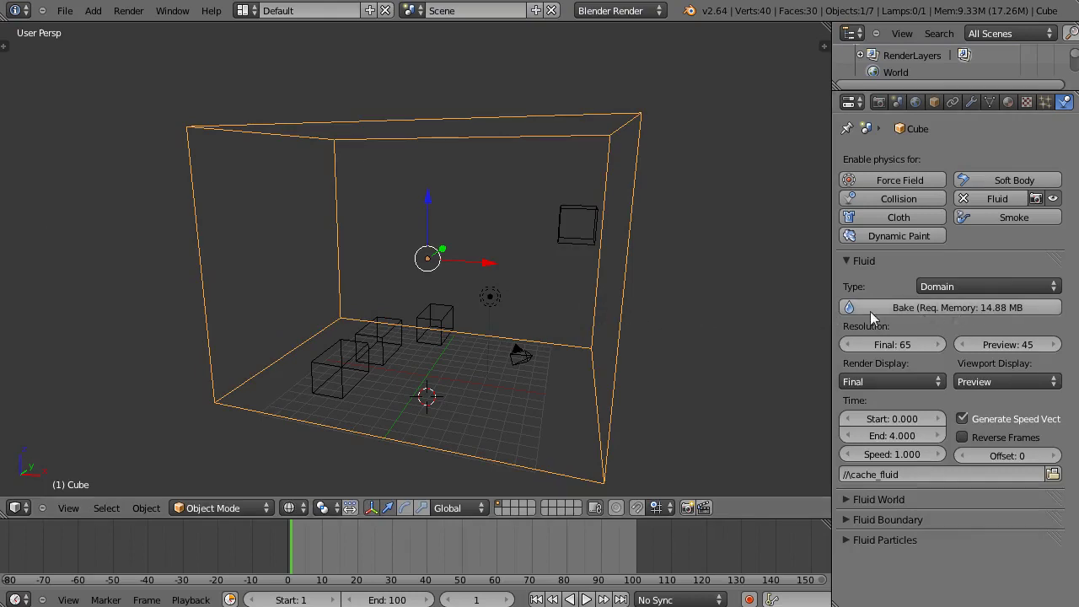
mouse_move(526, 407)
middle_down()
mouse_move(568, 397)
mouse_move(559, 387)
middle_up()
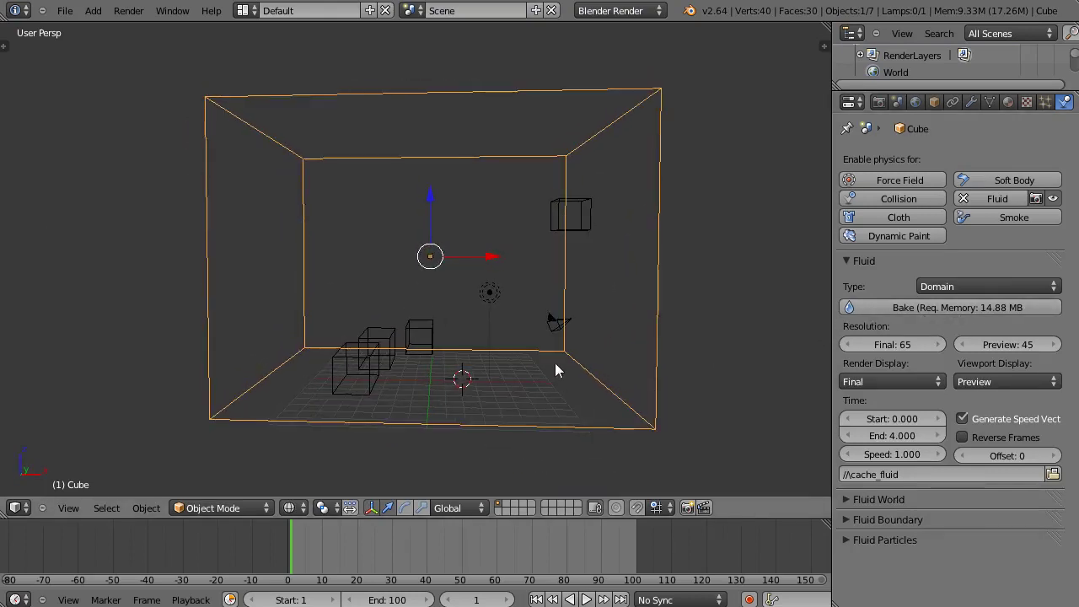
- Bake the fluid simulation, play it back in solid shading, and show the tool shelf
click(943, 308)
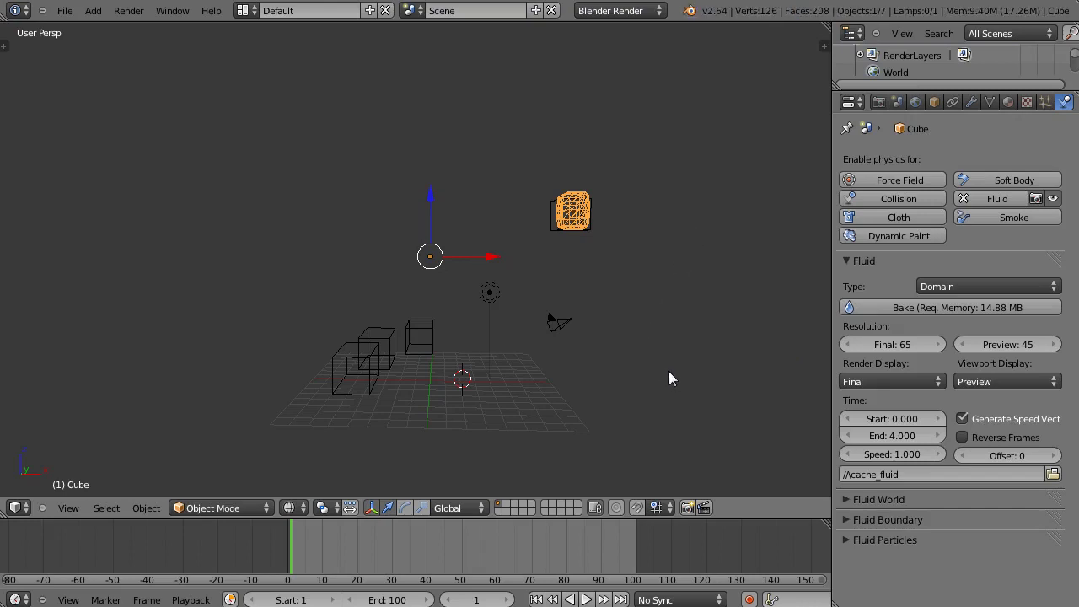
click(586, 599)
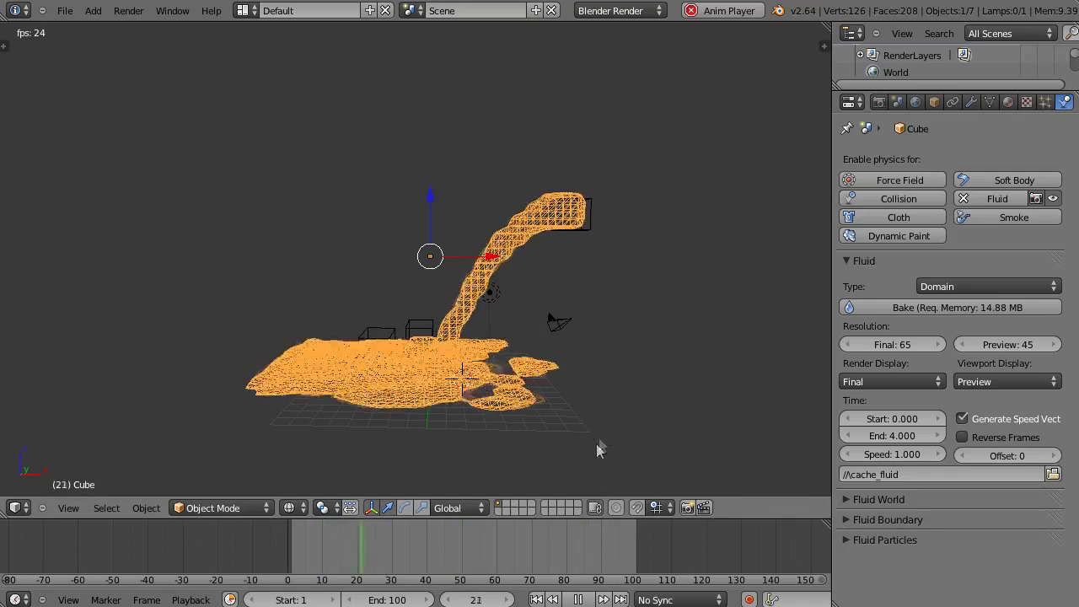
key(z)
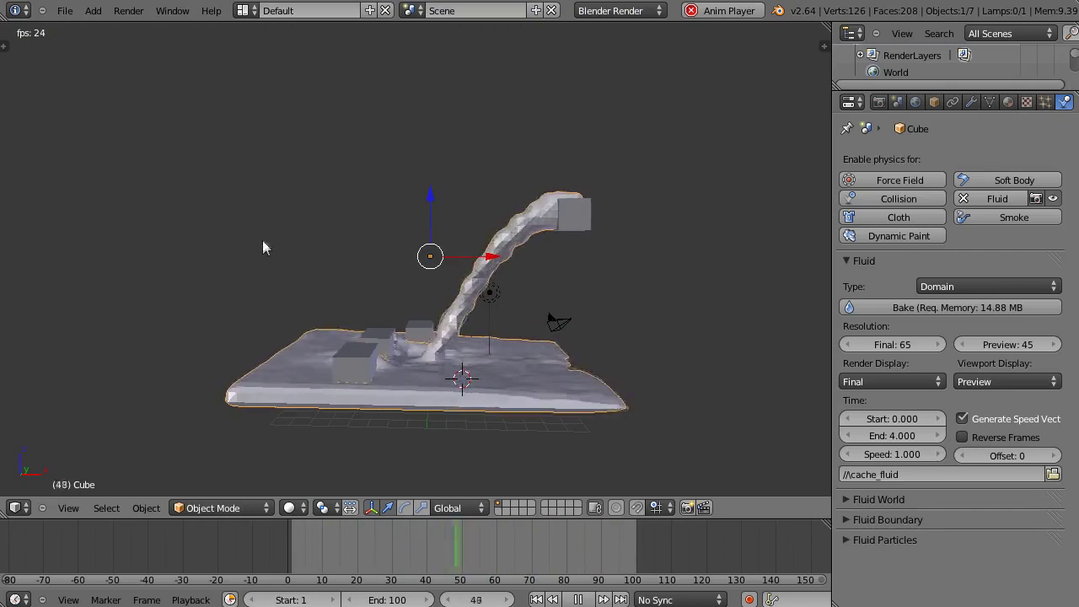
key(t)
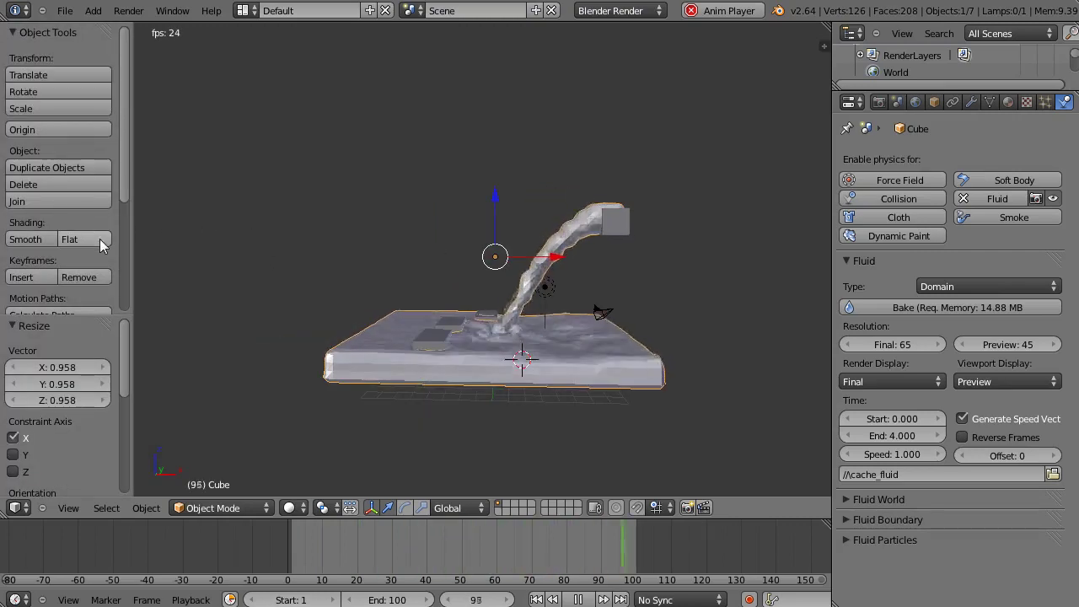
- Smooth-shade the fluid surface, reframe the view, and stop playback at frame 81
click(30, 242)
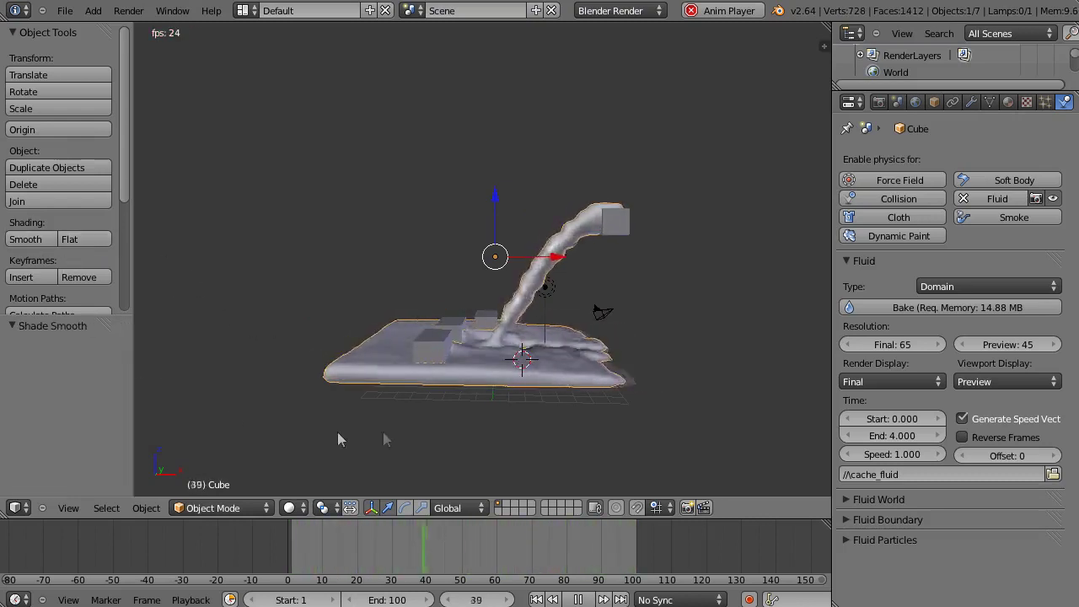
mouse_move(493, 392)
middle_down()
mouse_move(505, 405)
mouse_move(481, 411)
mouse_move(472, 392)
middle_up()
scroll(472, 391, up, 2)
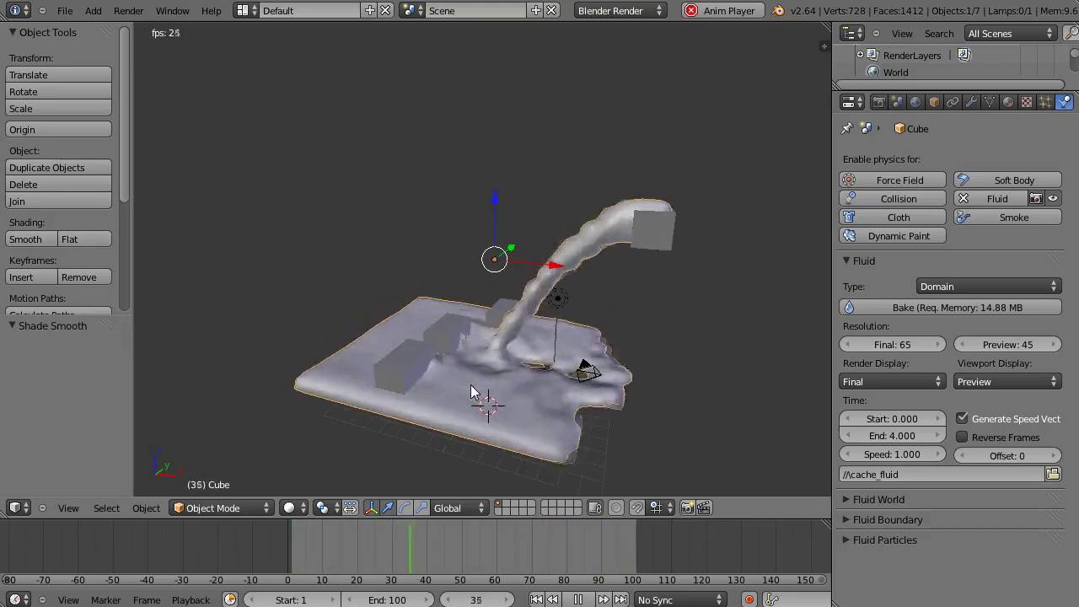
scroll(472, 391, up, 2)
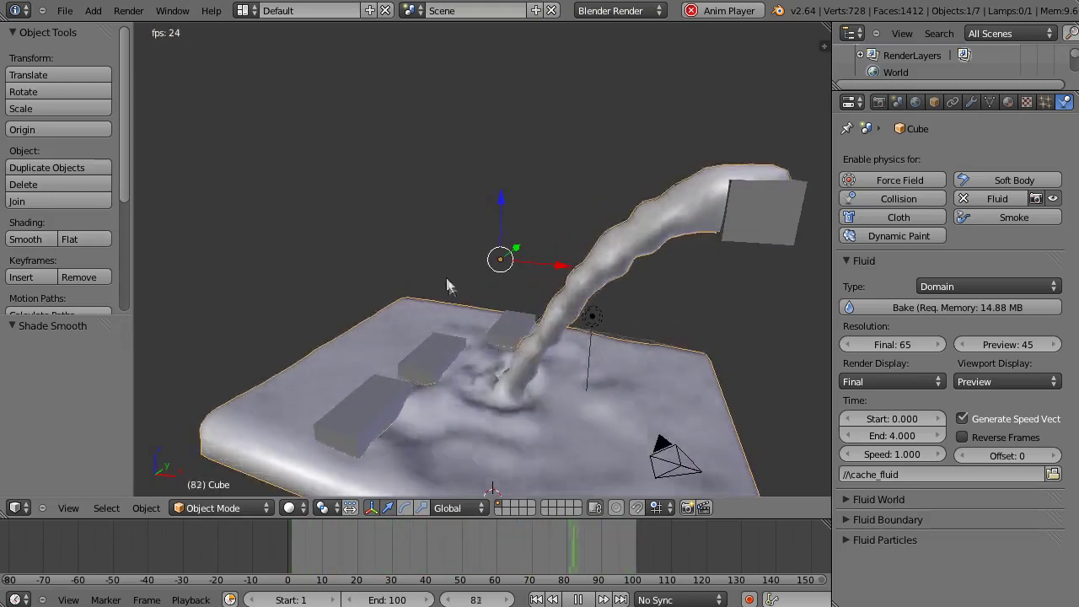
scroll(447, 341, up, 2)
middle_drag(447, 342, 435, 276)
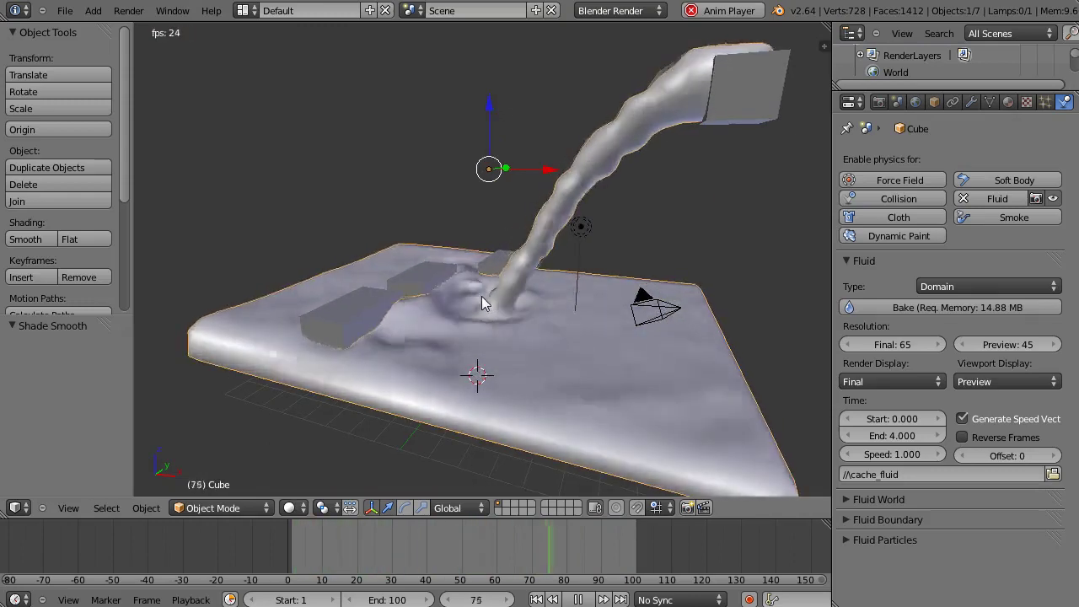
key(alt+a)
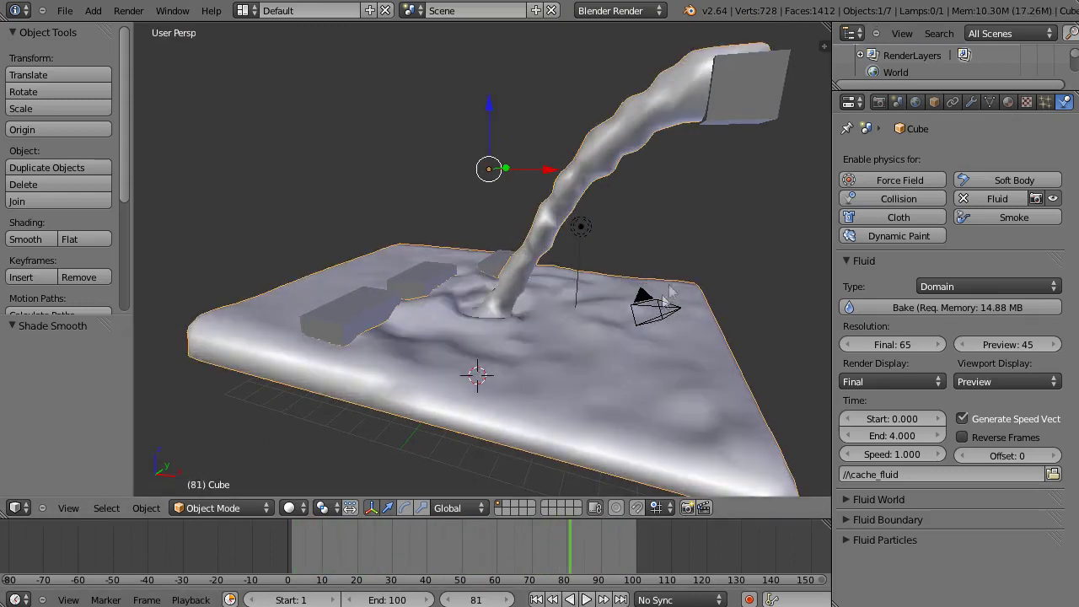
- Delete the inflow cube Cube.001 above the stream
right_click(739, 90)
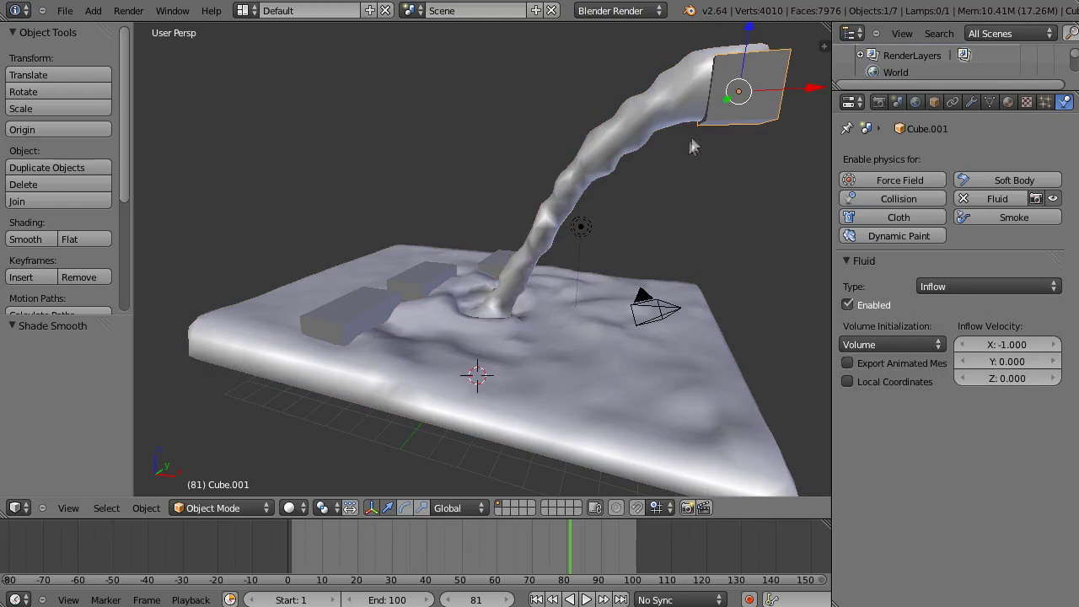
key(x)
click(657, 176)
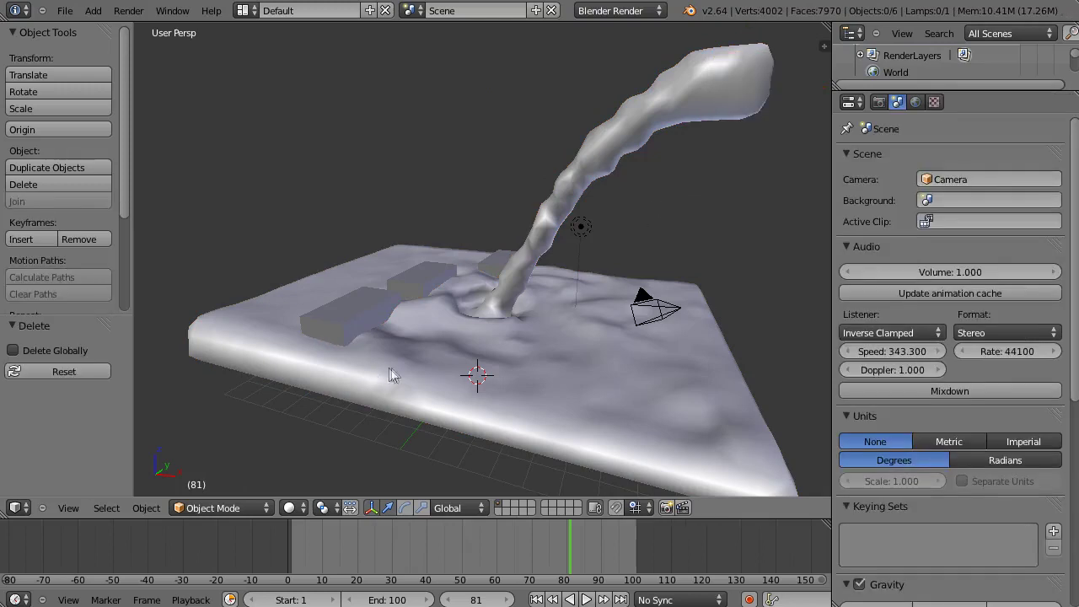
- Enable Blend Sky on the World and set the horizon colour to a pale light blue
right_click(586, 181)
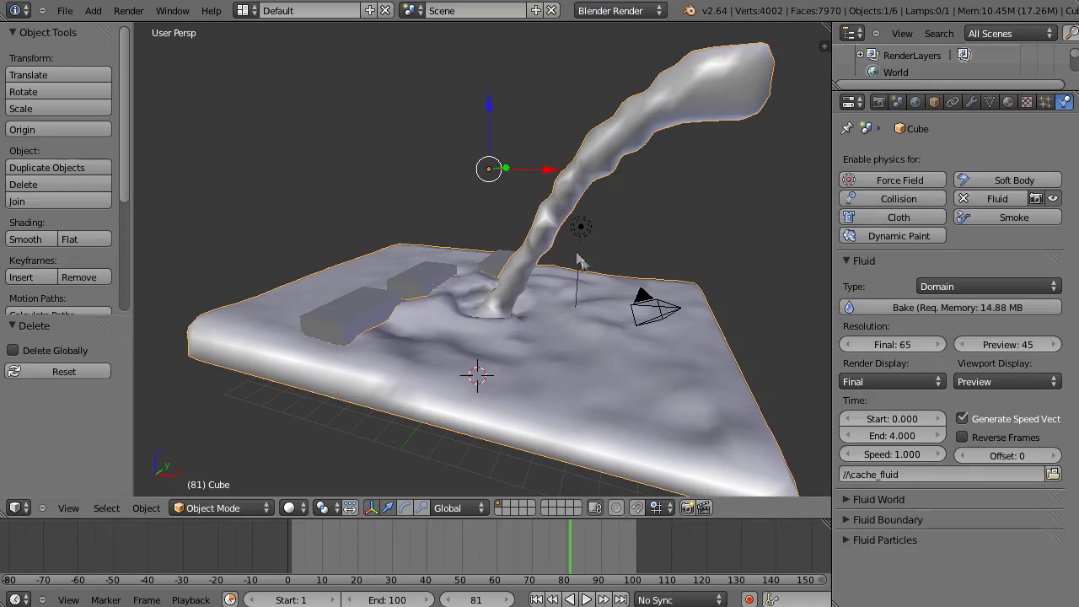
click(916, 101)
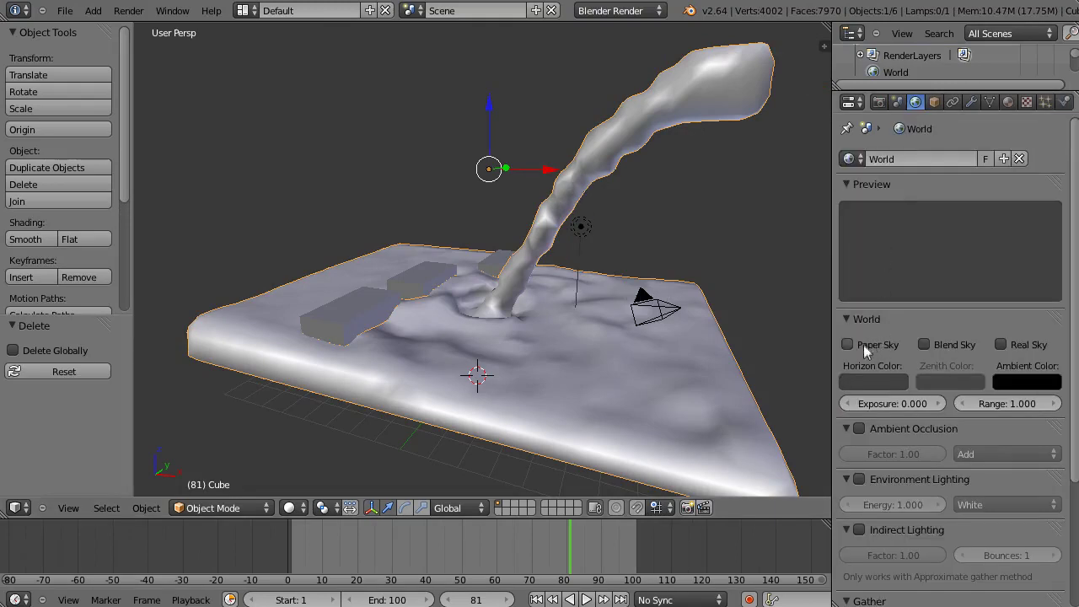
click(919, 346)
click(889, 379)
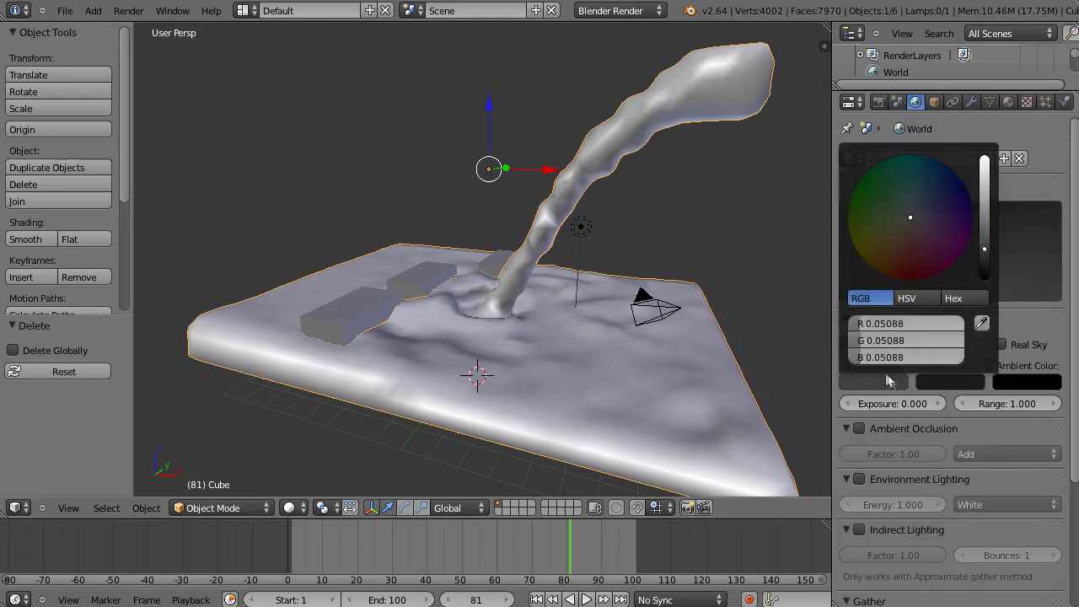
drag(984, 252, 983, 185)
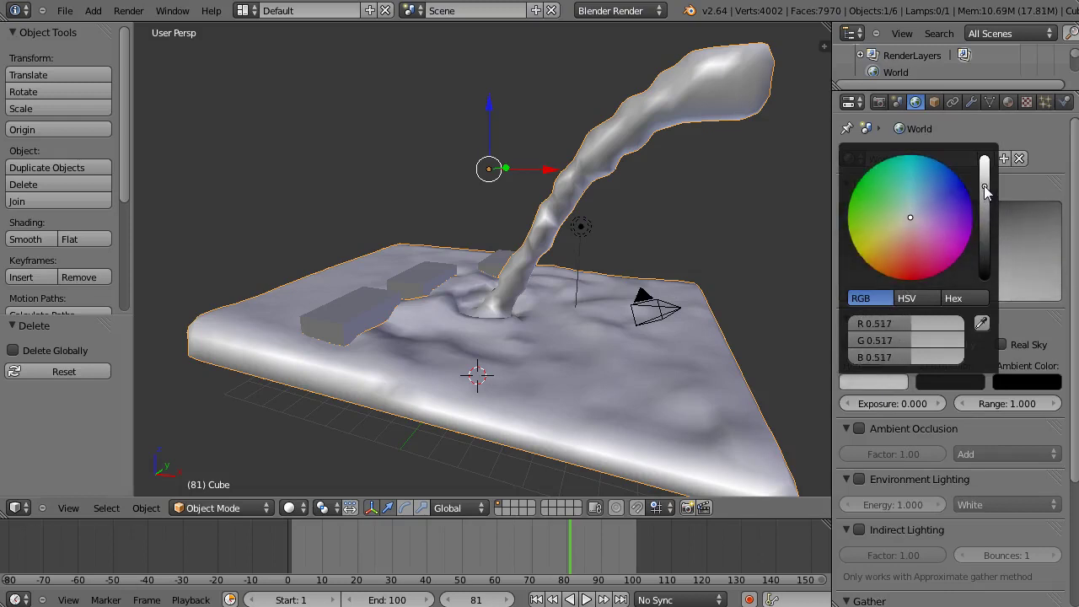
drag(909, 213, 911, 200)
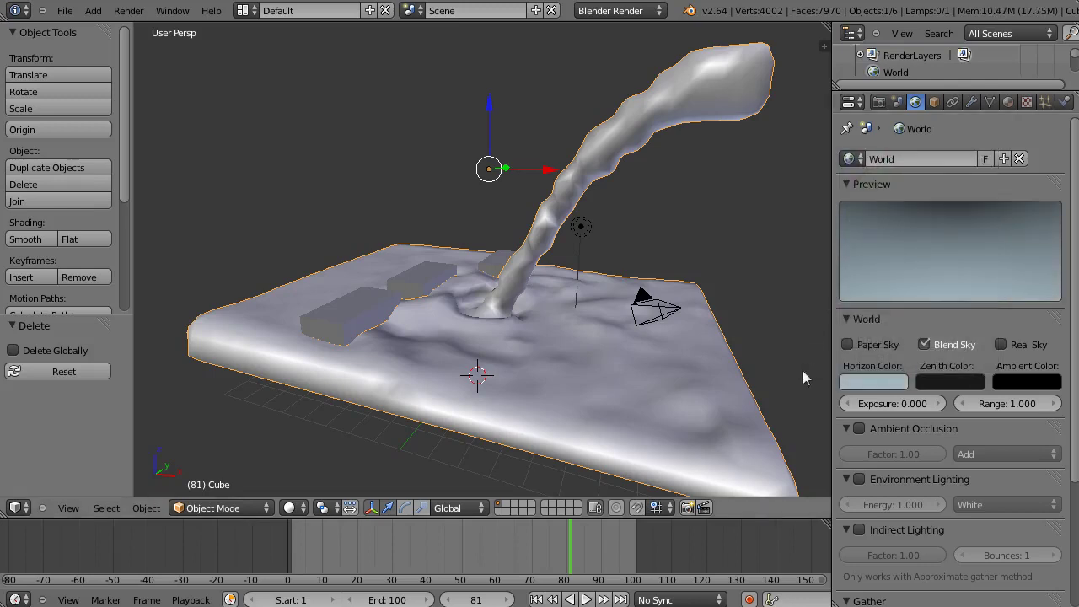
- Turn on Paper Sky and set the zenith colour to a bluish lavender
click(847, 346)
click(953, 386)
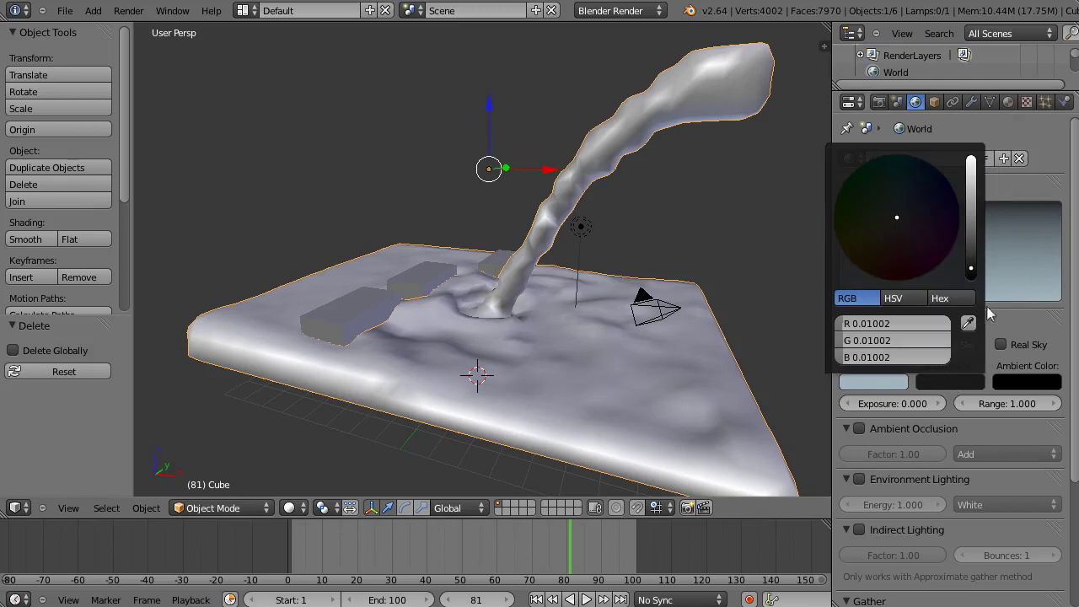
drag(971, 274, 972, 193)
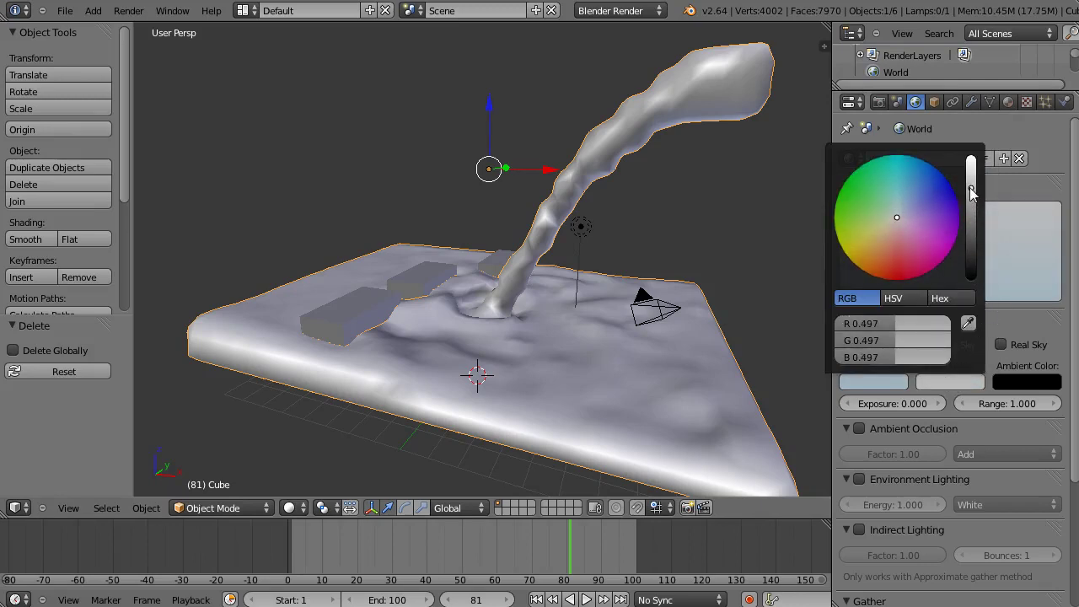
drag(904, 210, 923, 203)
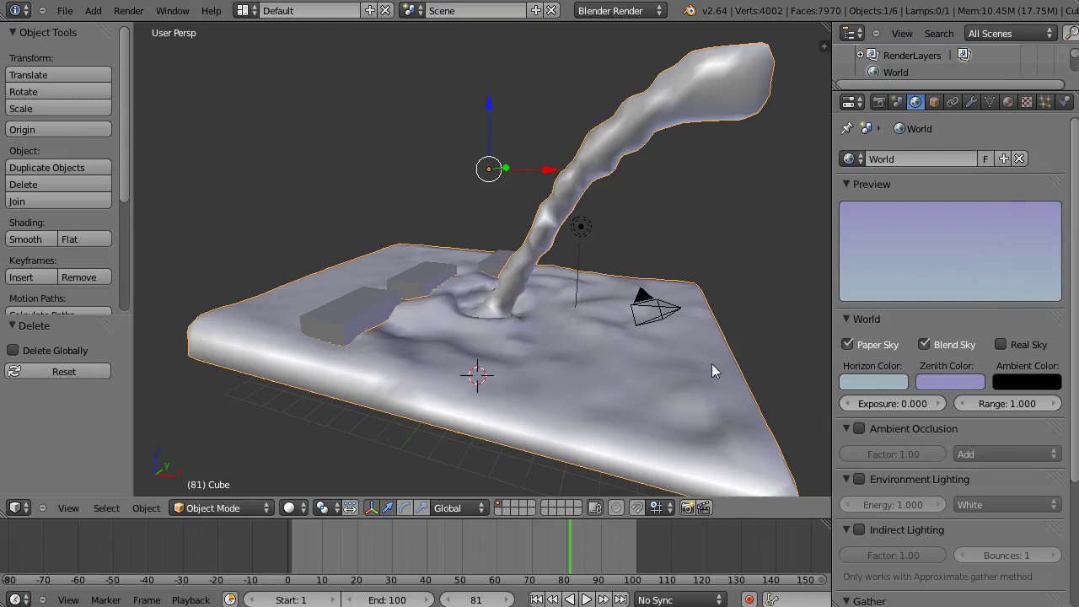
click(1008, 101)
- Tint the fluid light blue and enable raytraced transparency with alpha 0.25 and IOR 0.8
click(869, 420)
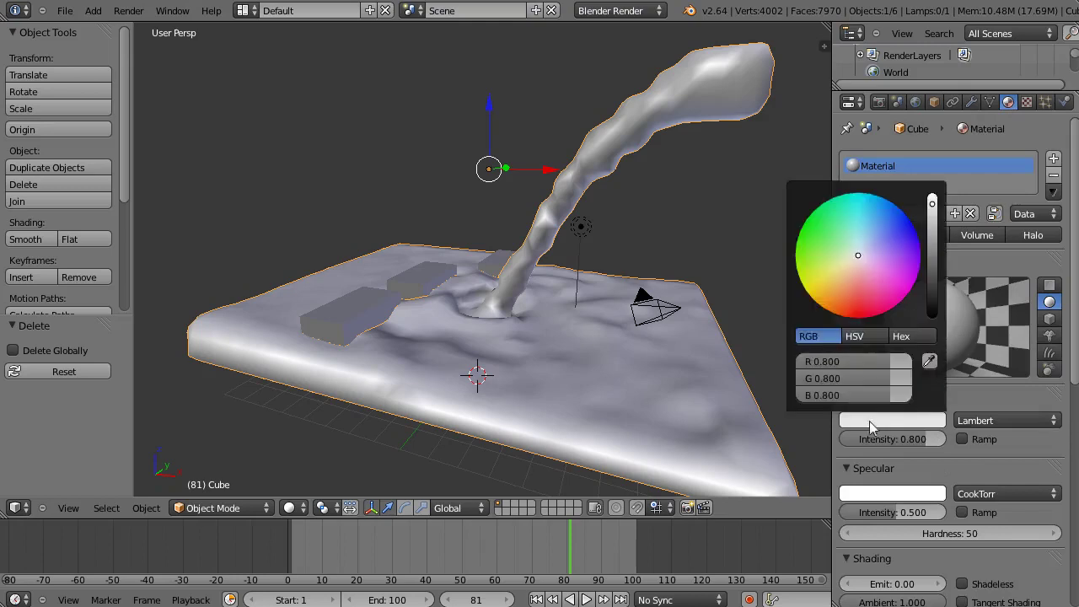
mouse_move(858, 256)
mouse_down()
mouse_move(862, 247)
mouse_move(830, 253)
mouse_move(858, 252)
mouse_move(845, 275)
mouse_move(850, 305)
mouse_move(841, 299)
mouse_move(858, 254)
mouse_move(889, 235)
mouse_move(860, 245)
mouse_up()
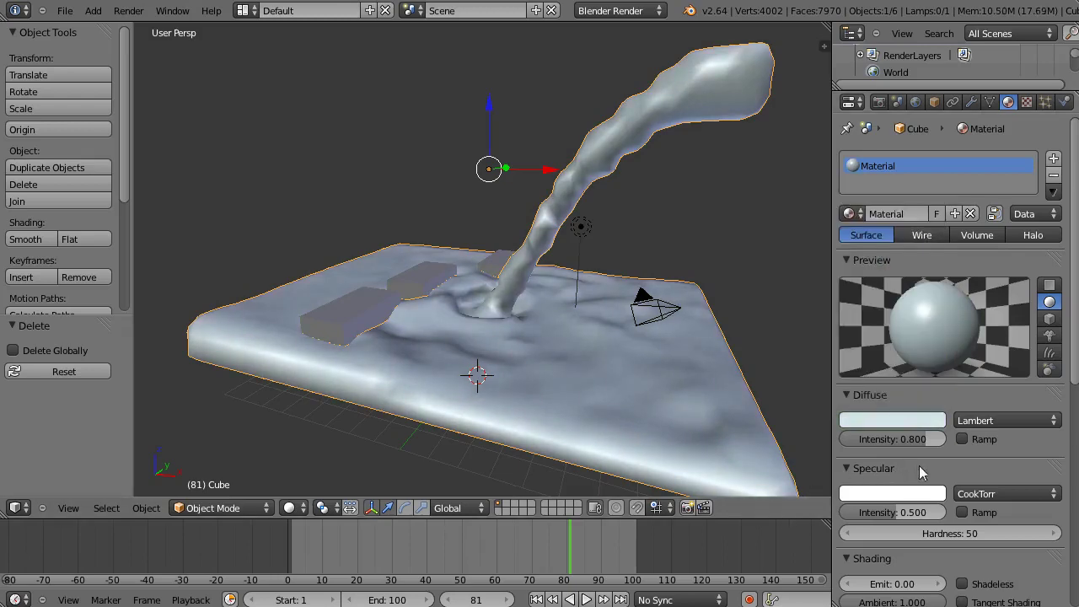
scroll(959, 405, down, 7)
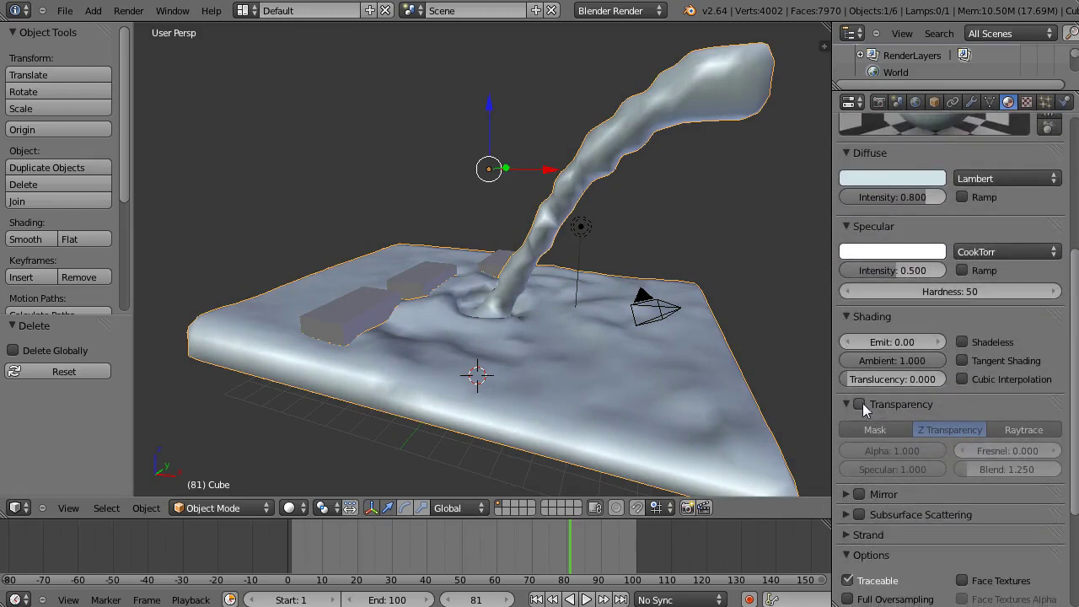
click(861, 404)
click(1023, 429)
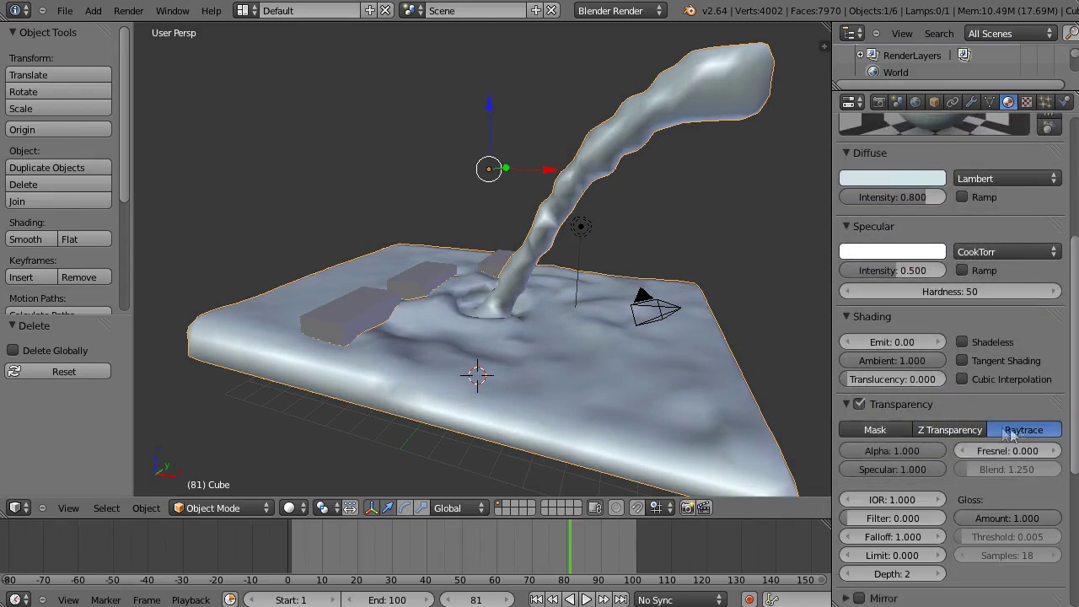
click(910, 451)
text(25)
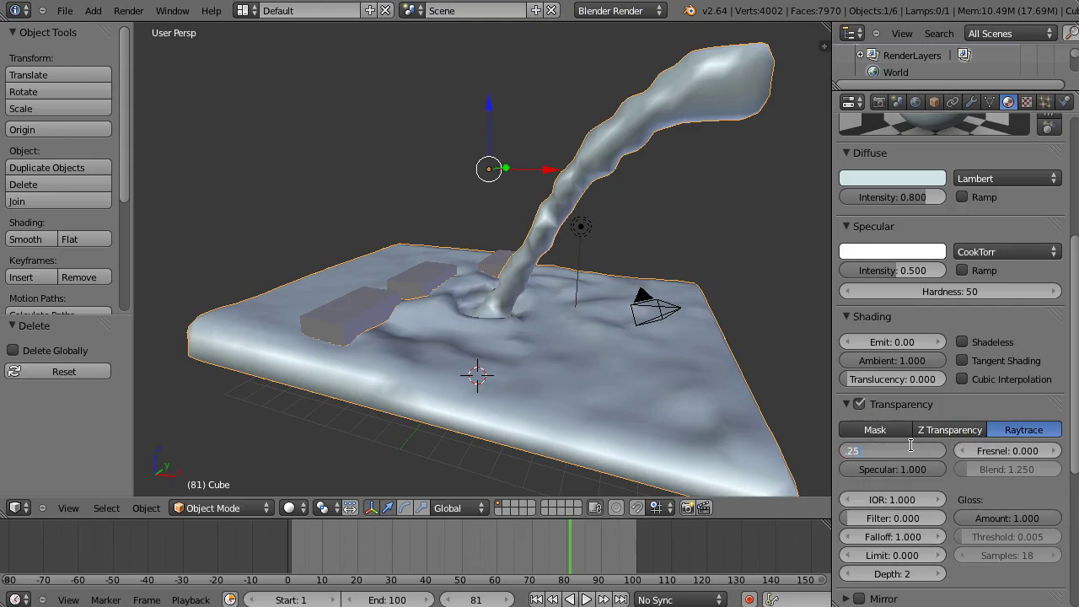
key(Return)
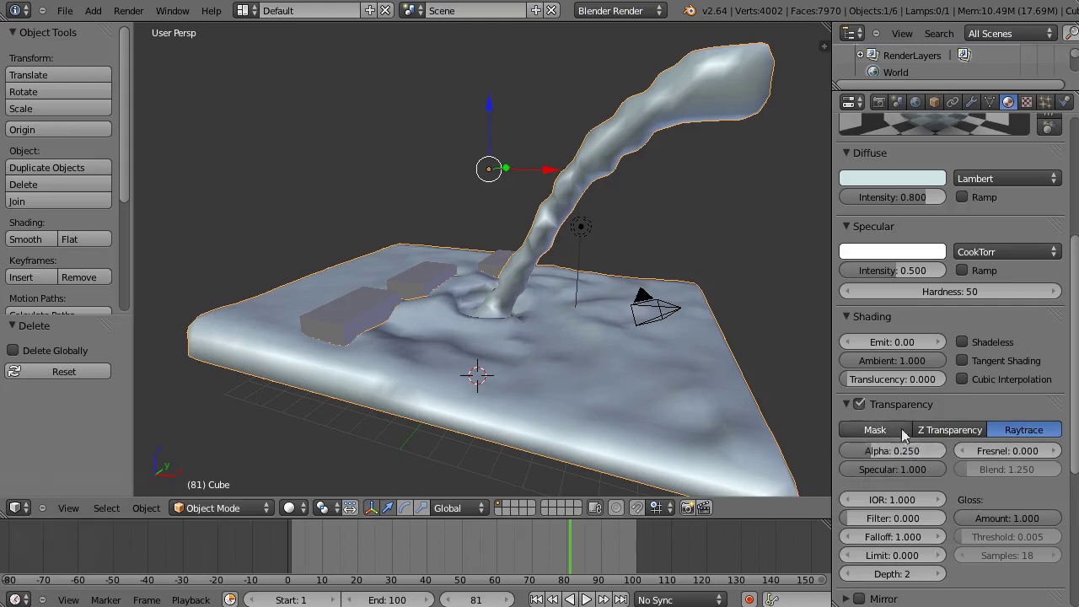
click(901, 500)
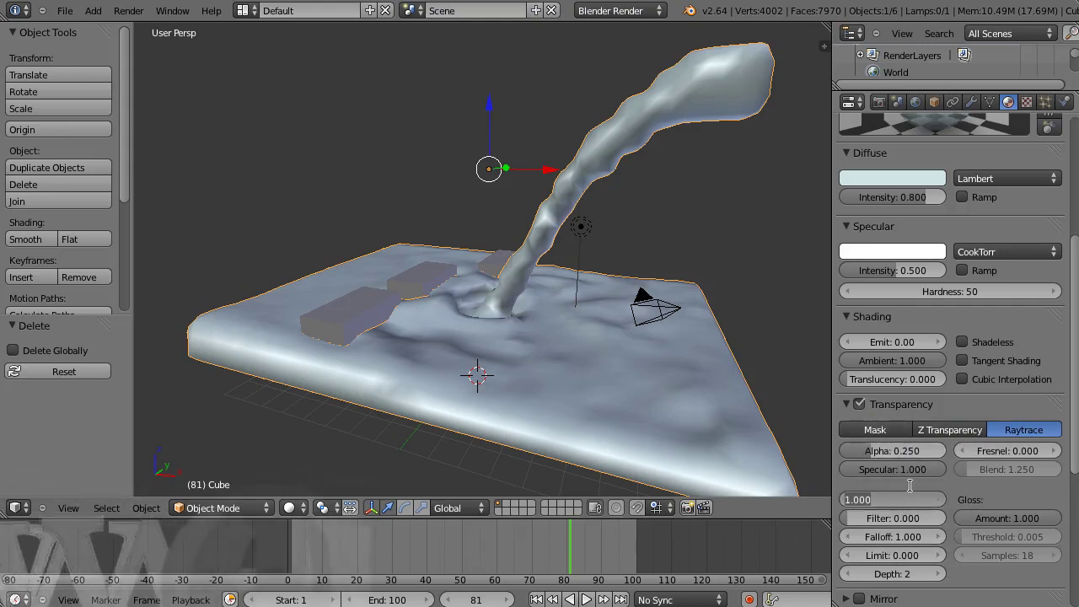
text(.8)
key(Return)
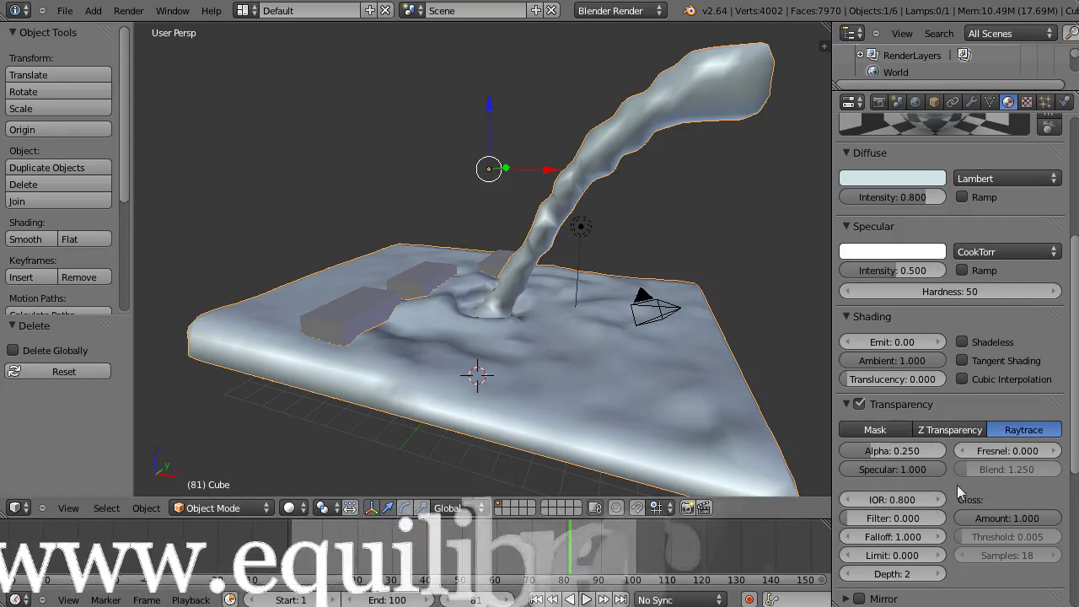
- Enable mirror reflections with reflectivity 0.187 and hide the tool shelf
scroll(877, 474, down, 5)
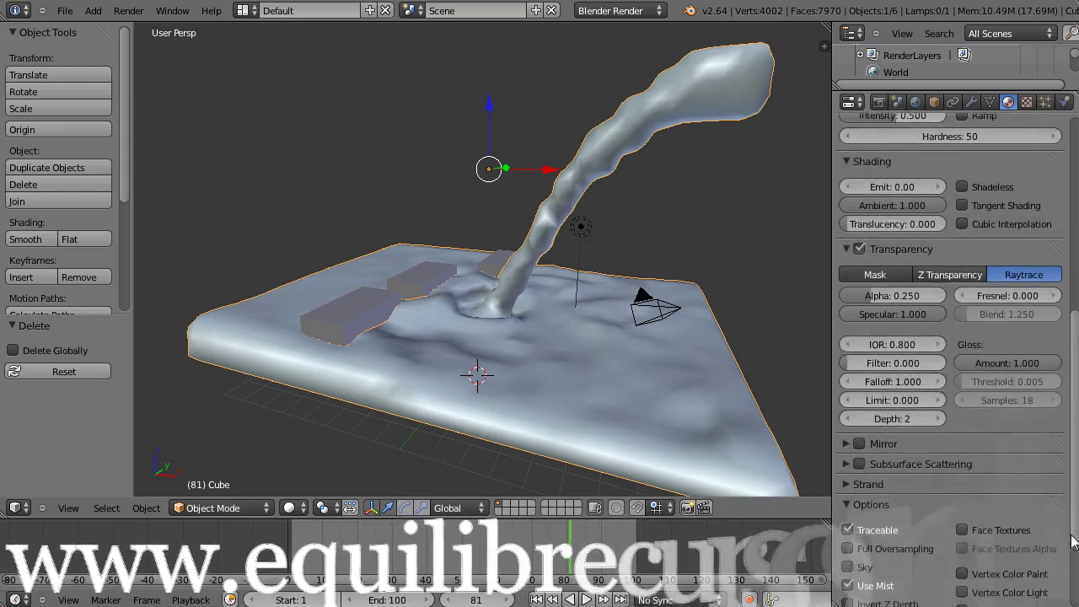
click(859, 441)
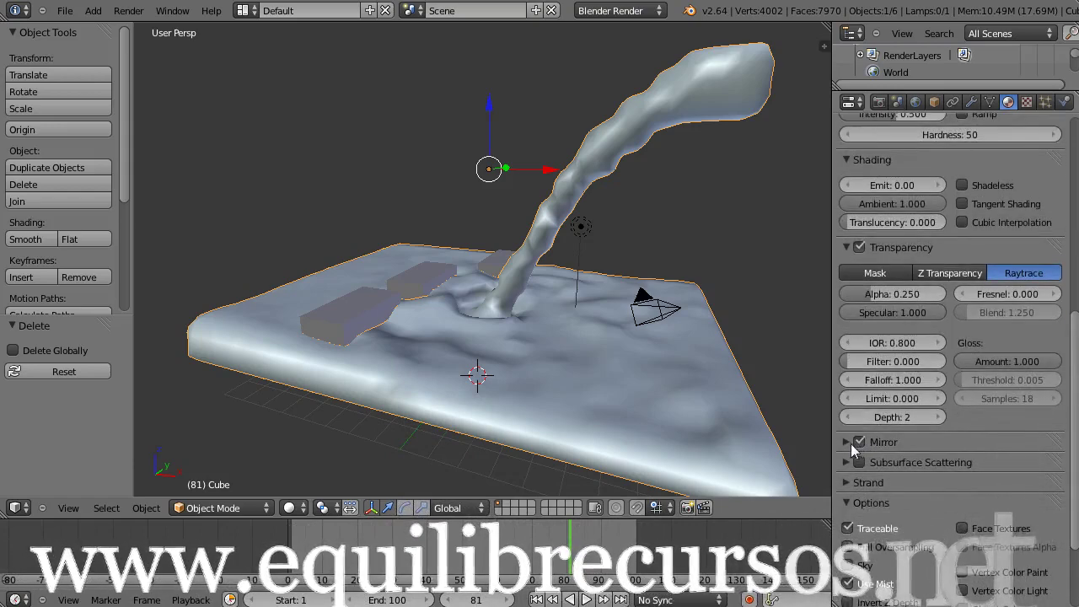
click(847, 441)
drag(858, 468, 889, 438)
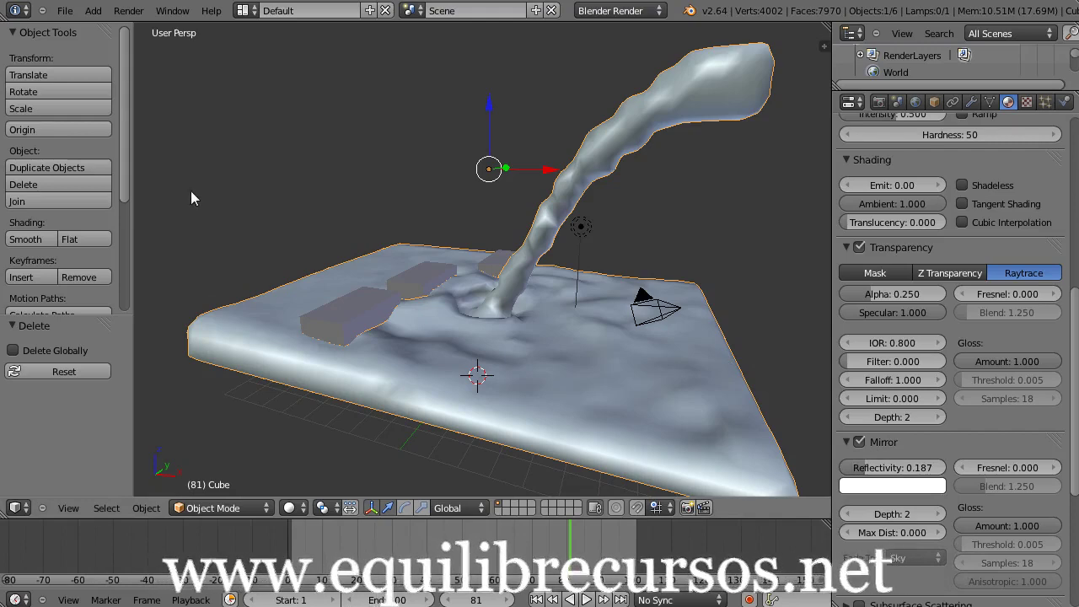
key(t)
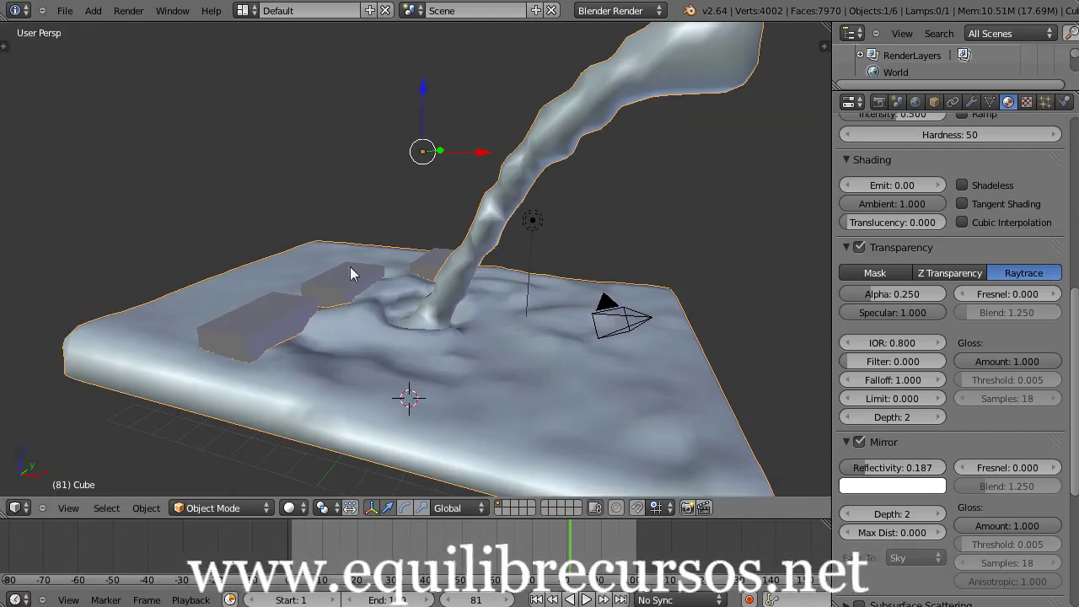
- Switch to camera view and select the three obstacle blocks plus the terrain Cube
right_click(622, 325)
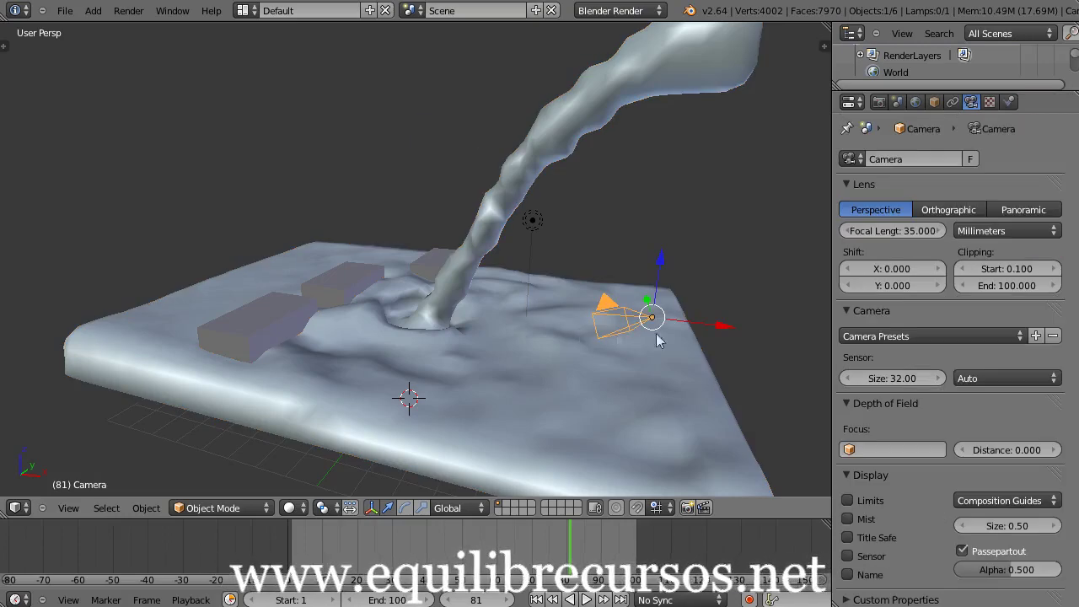
key(KP_0)
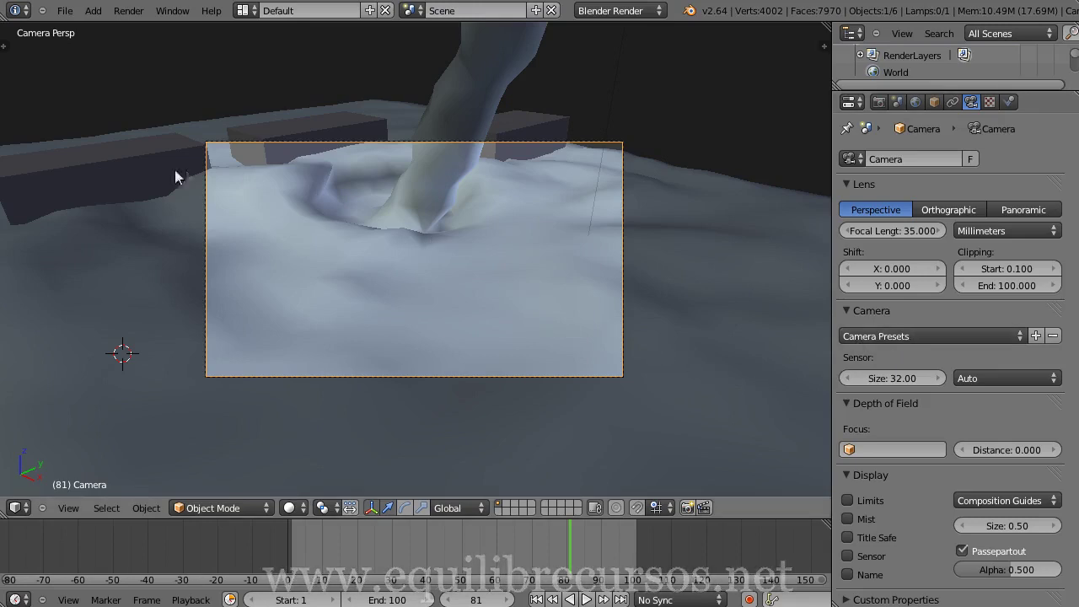
right_click(133, 170)
shift+right_click(328, 129)
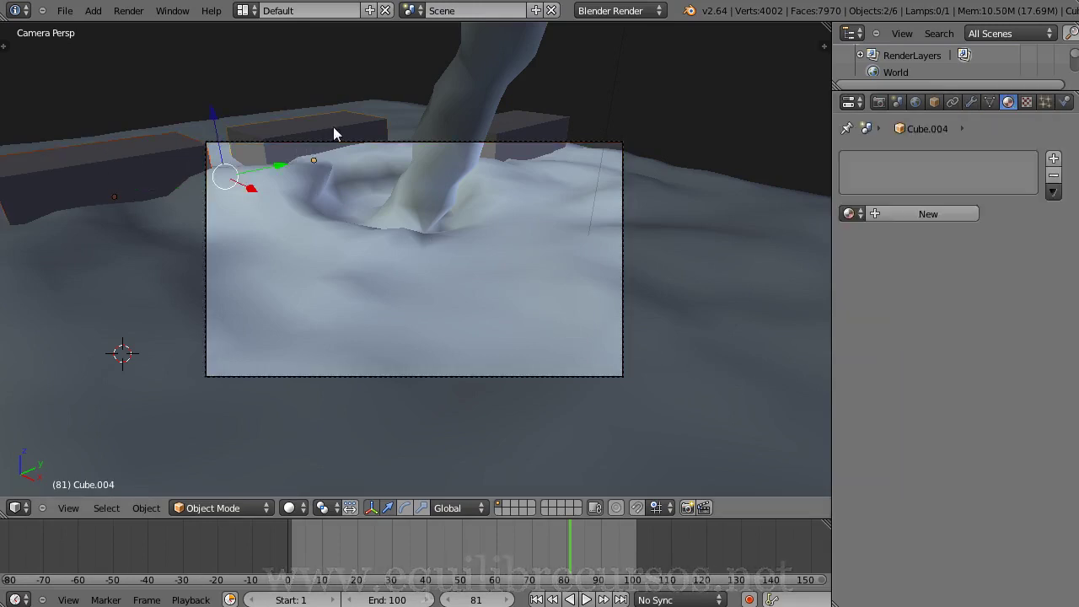
shift+right_click(515, 122)
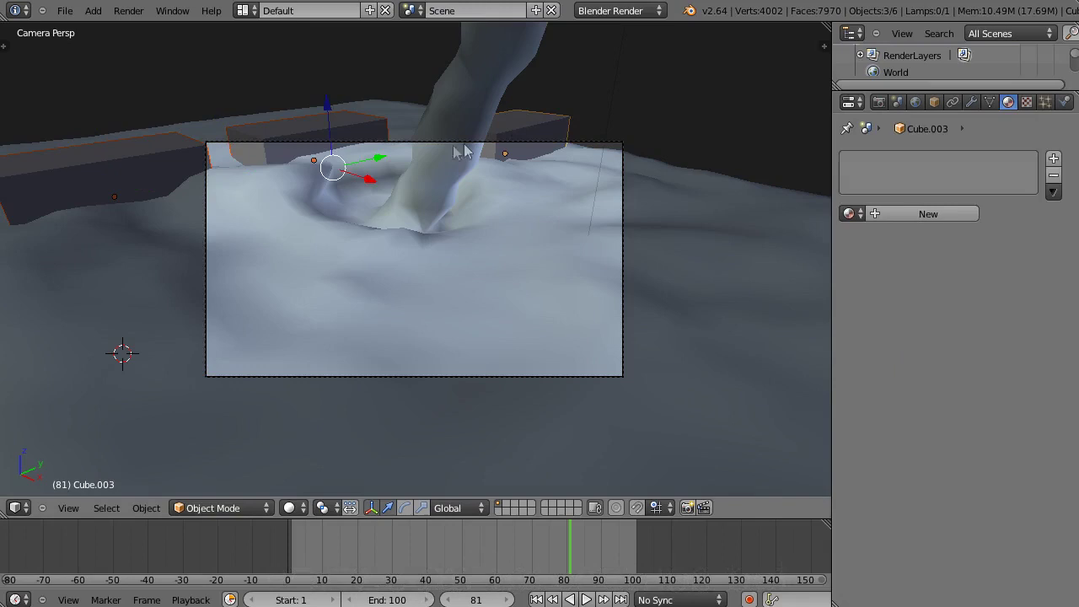
shift+right_click(401, 234)
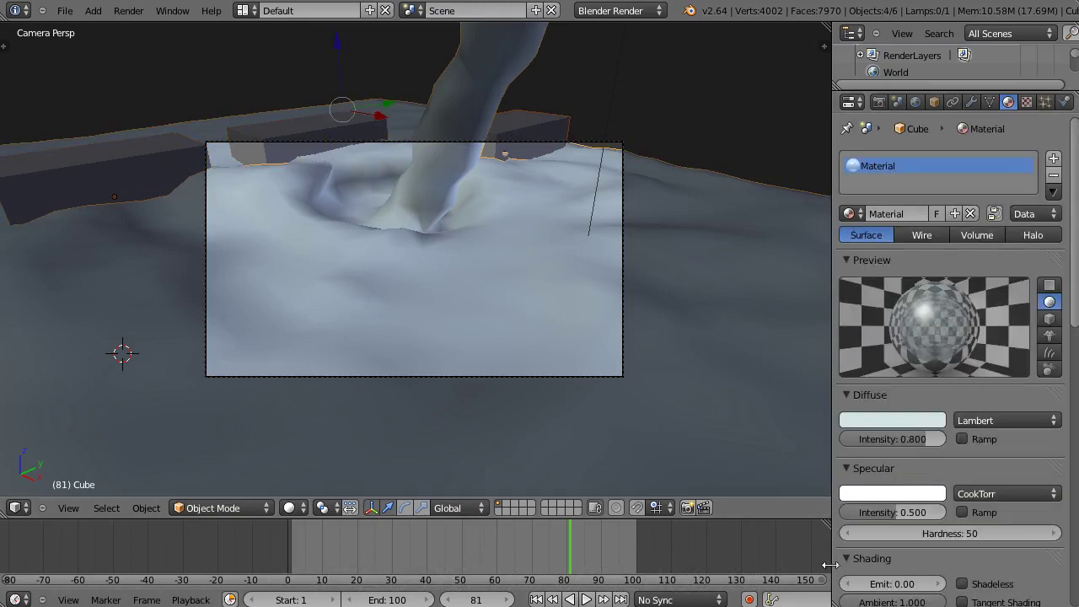
- Start playback at frame 81, then scale down, rotate about Z and move the selection
key(s)
key(s)
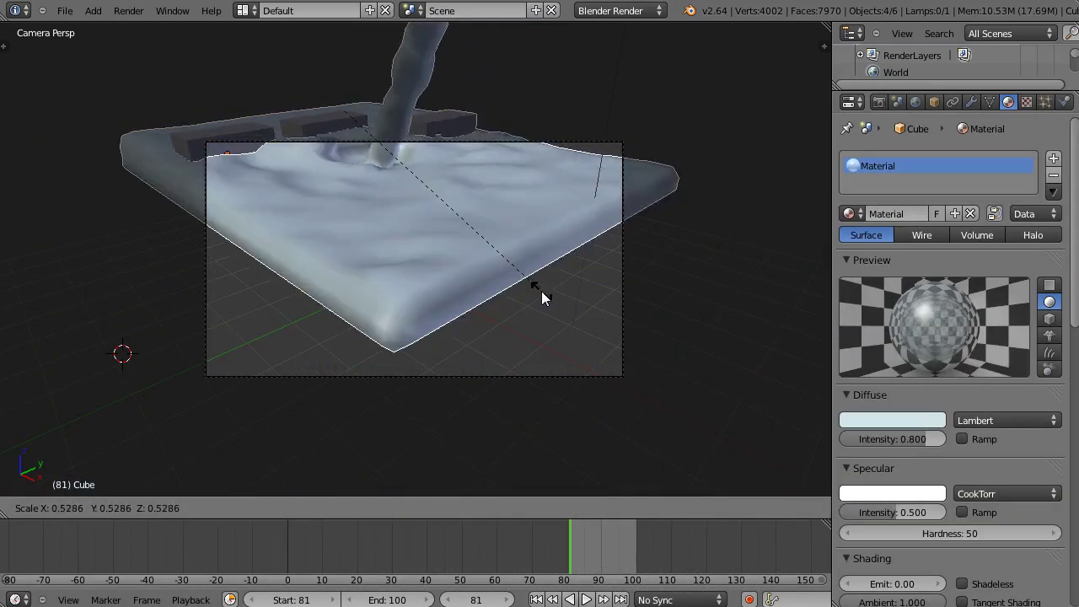
click(475, 249)
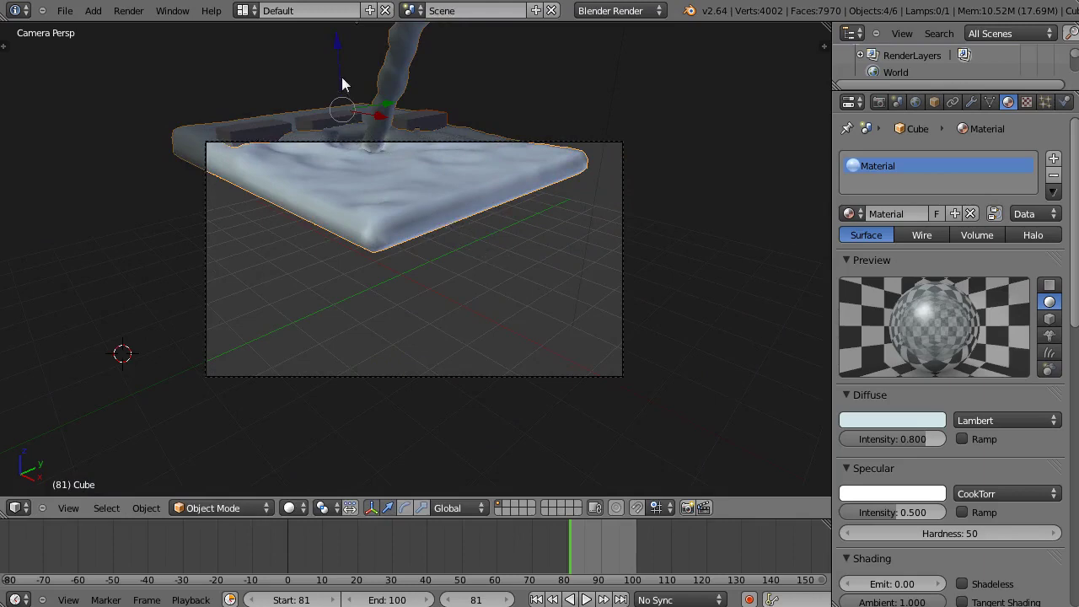
key(s)
click(396, 281)
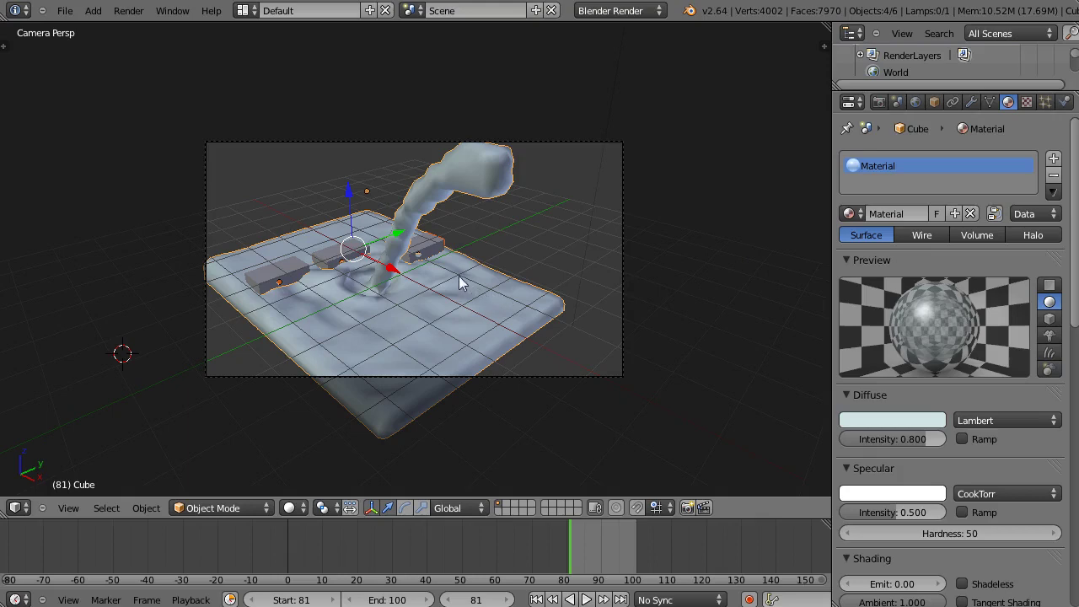
key(r)
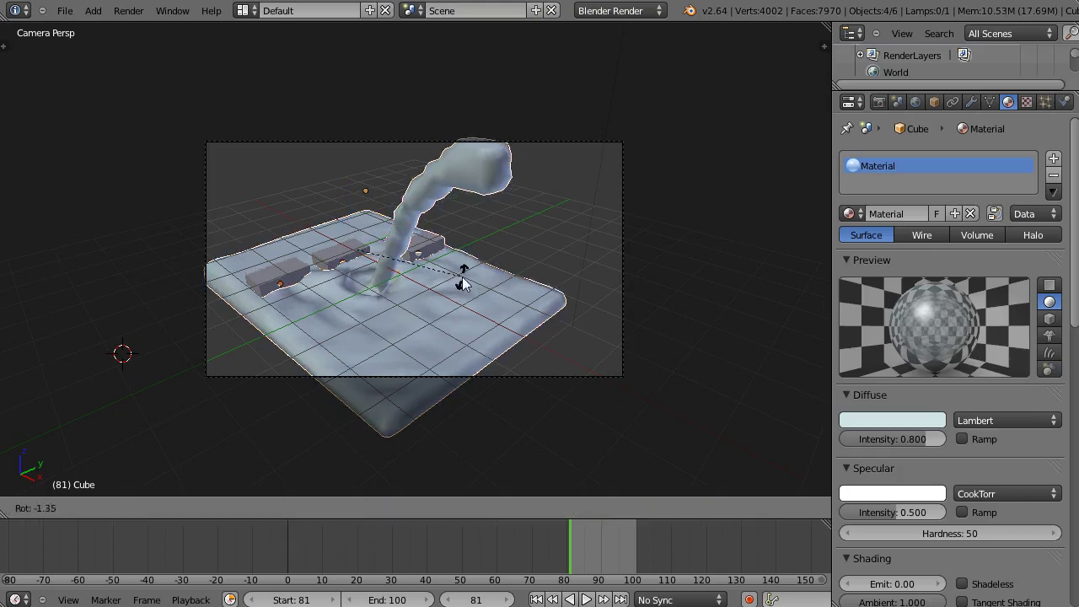
key(z)
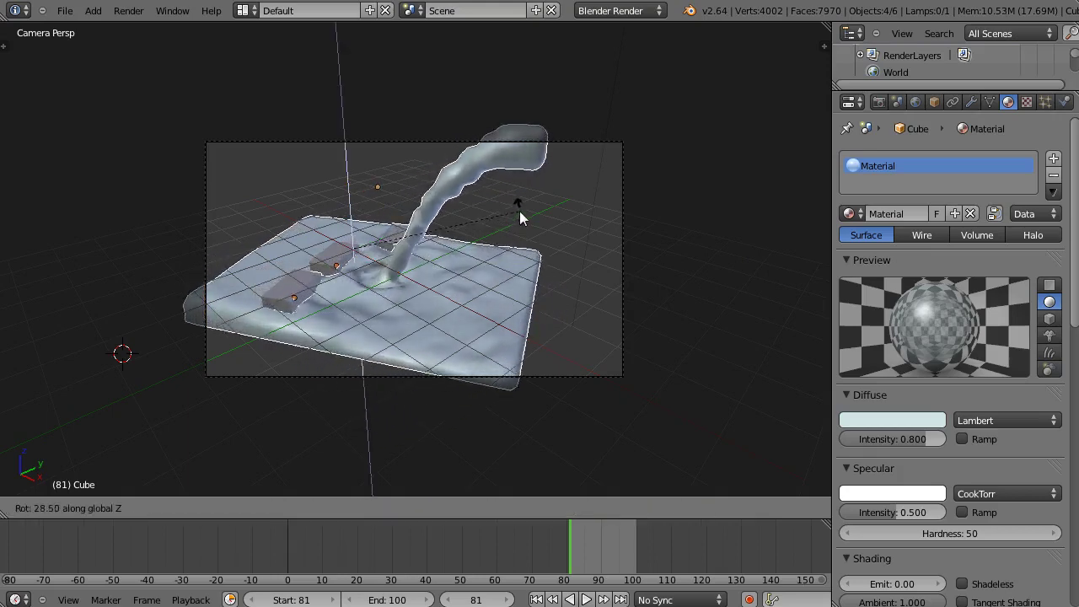
click(550, 198)
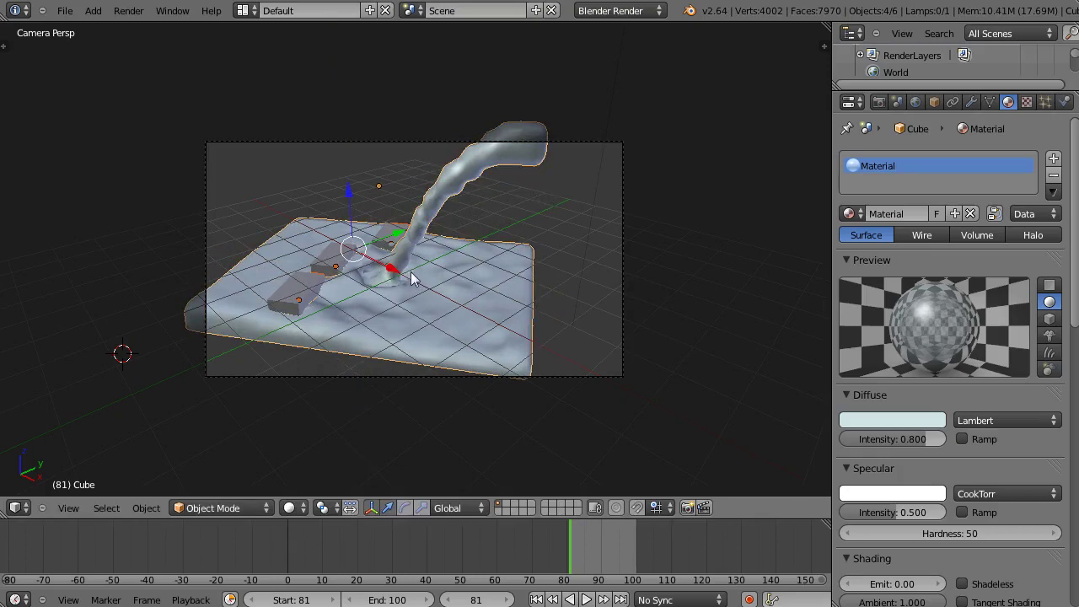
key(g)
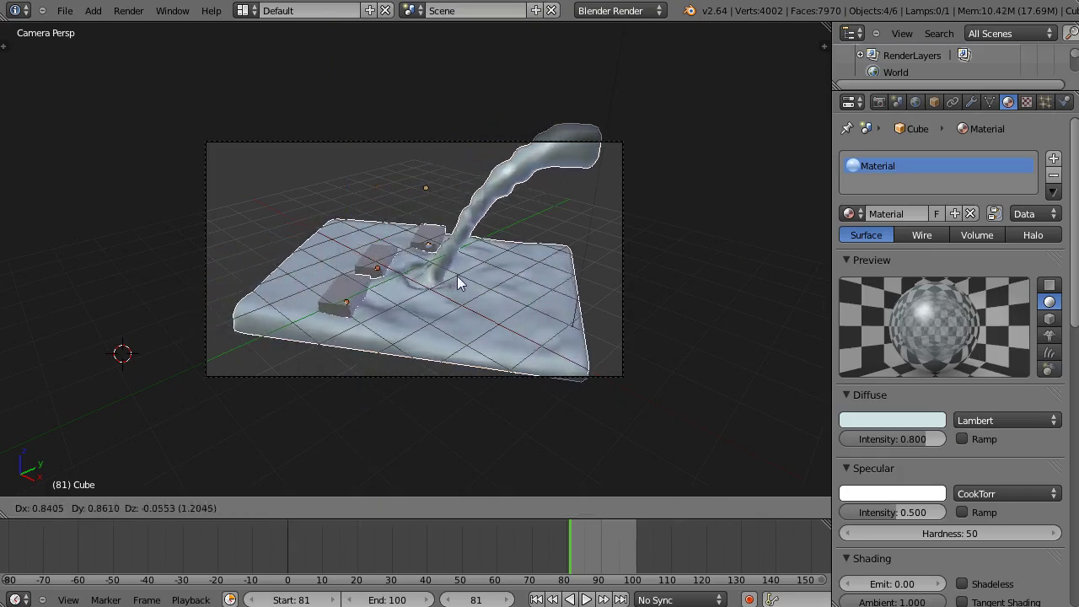
click(458, 285)
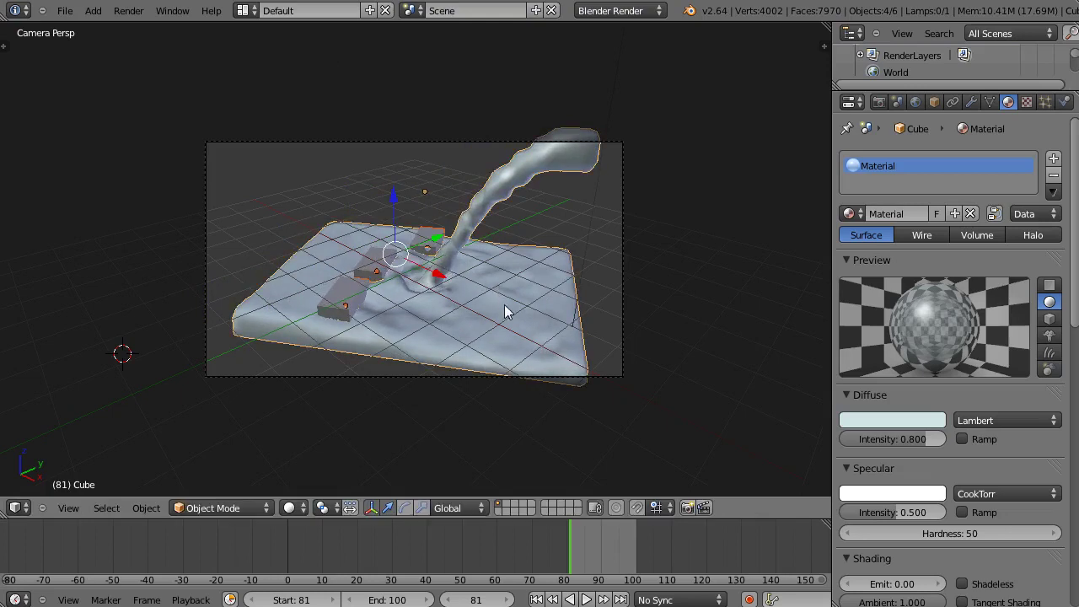
- From the front view, raise the selected blocks and fluid along Z
key(KP_1)
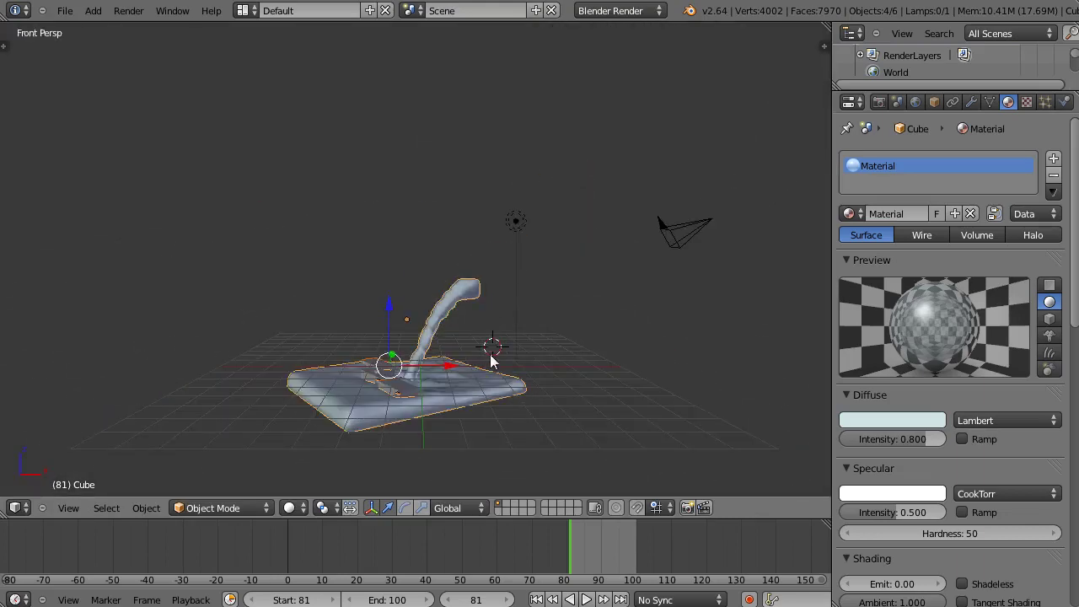
scroll(493, 361, up, 2)
scroll(493, 361, up, 2)
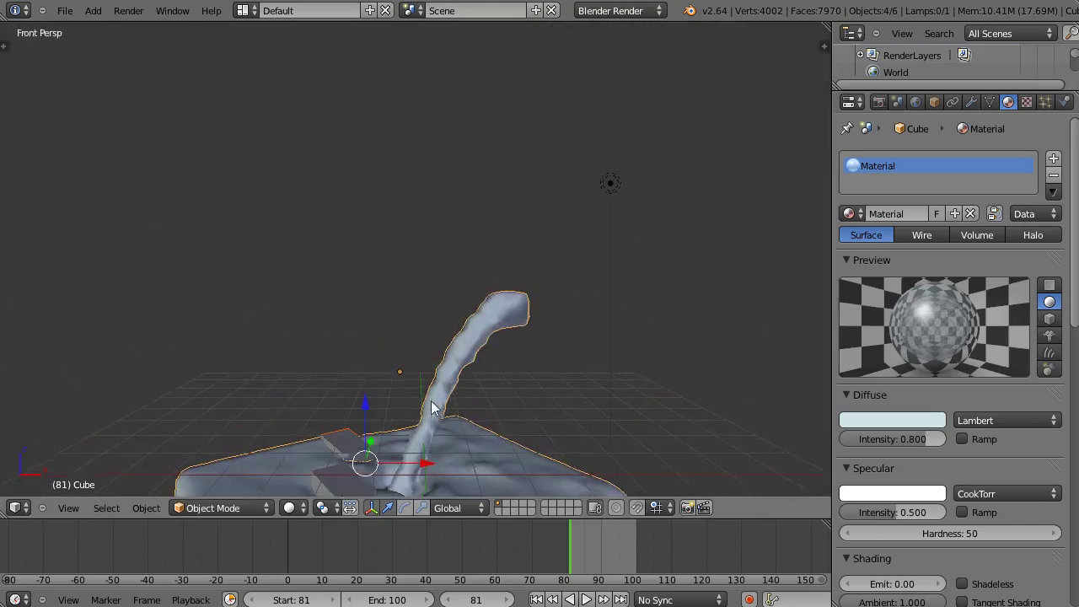
middle_drag(431, 408, 418, 264)
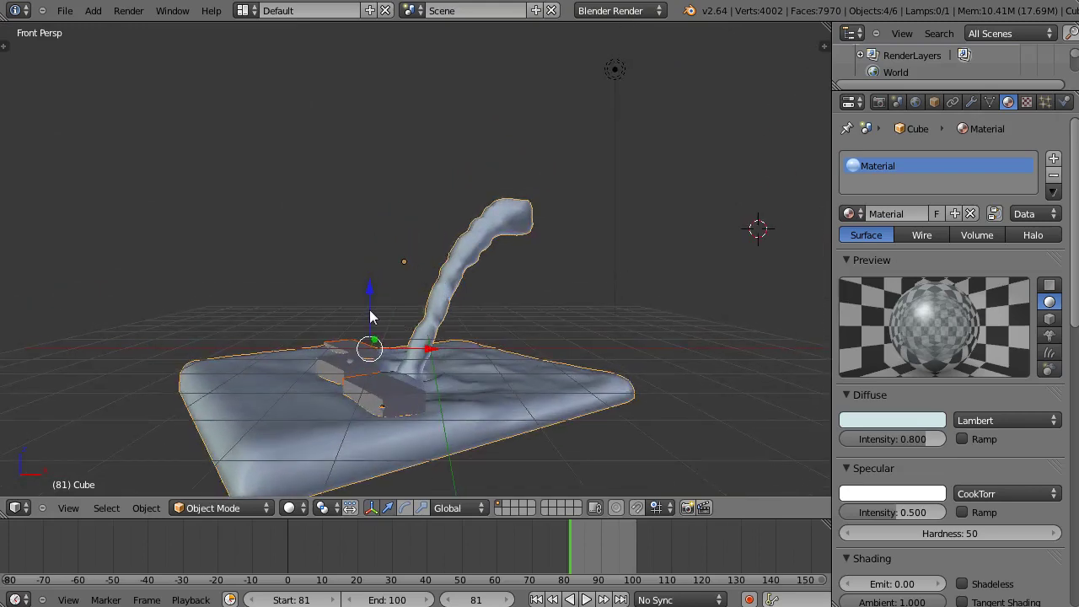
mouse_move(371, 317)
mouse_down()
mouse_move(362, 246)
mouse_move(382, 211)
mouse_up()
- Set the camera focal length to 25.982 mm with shift X -0.032 and Y 0.096
key(KP_0)
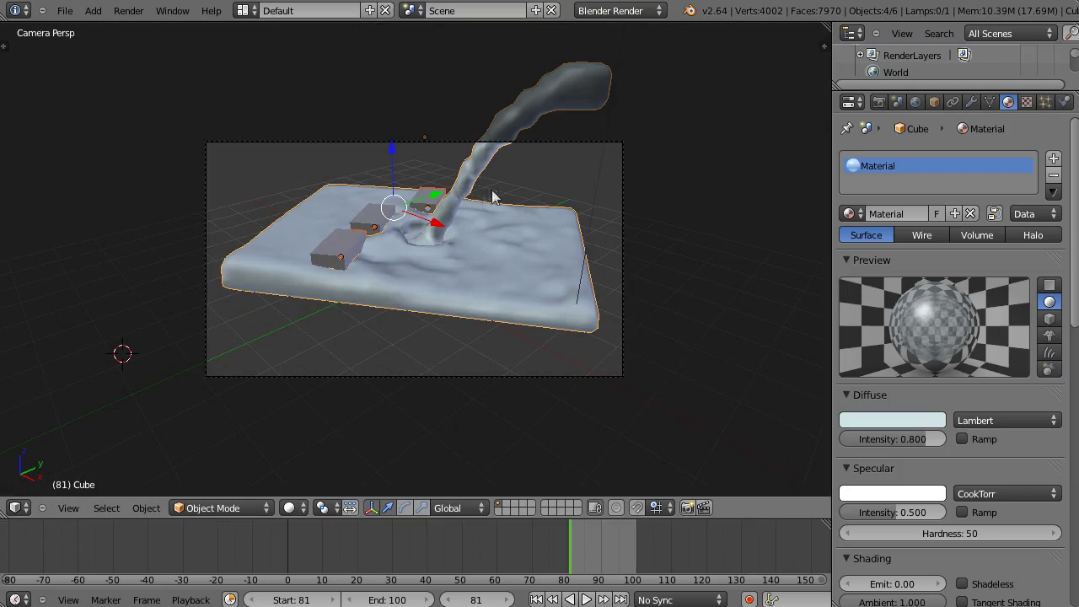
right_click(573, 143)
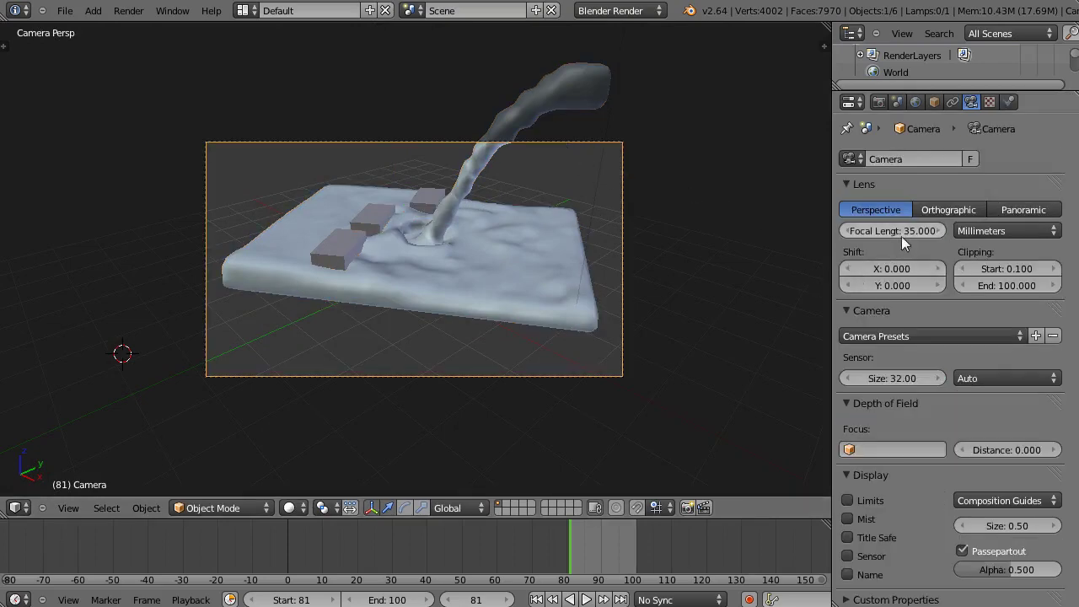
drag(909, 230, 879, 232)
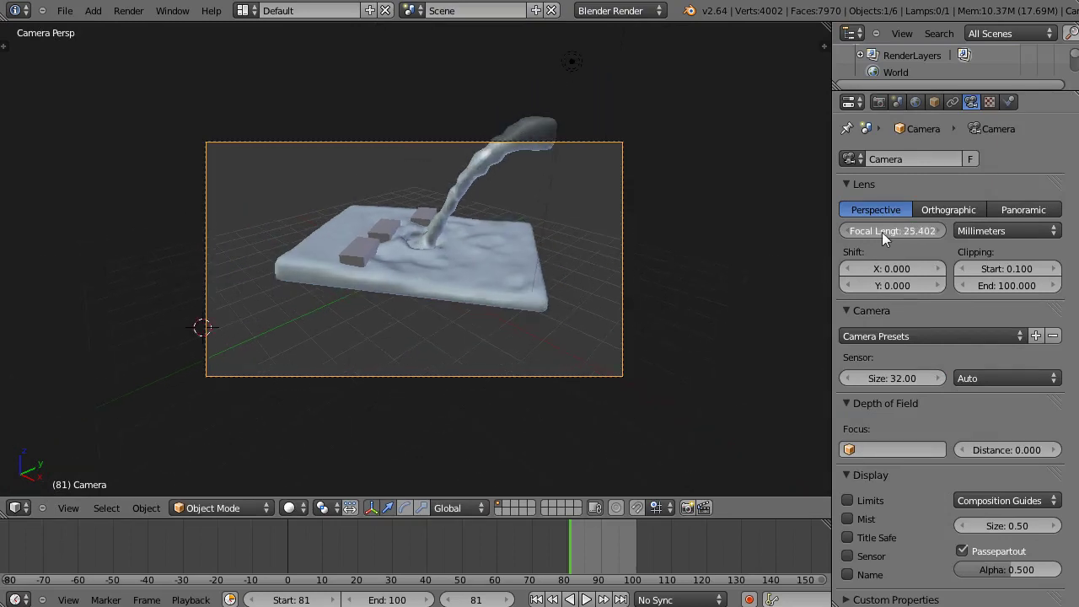
mouse_move(884, 277)
mouse_down()
mouse_move(881, 268)
mouse_move(895, 286)
mouse_up()
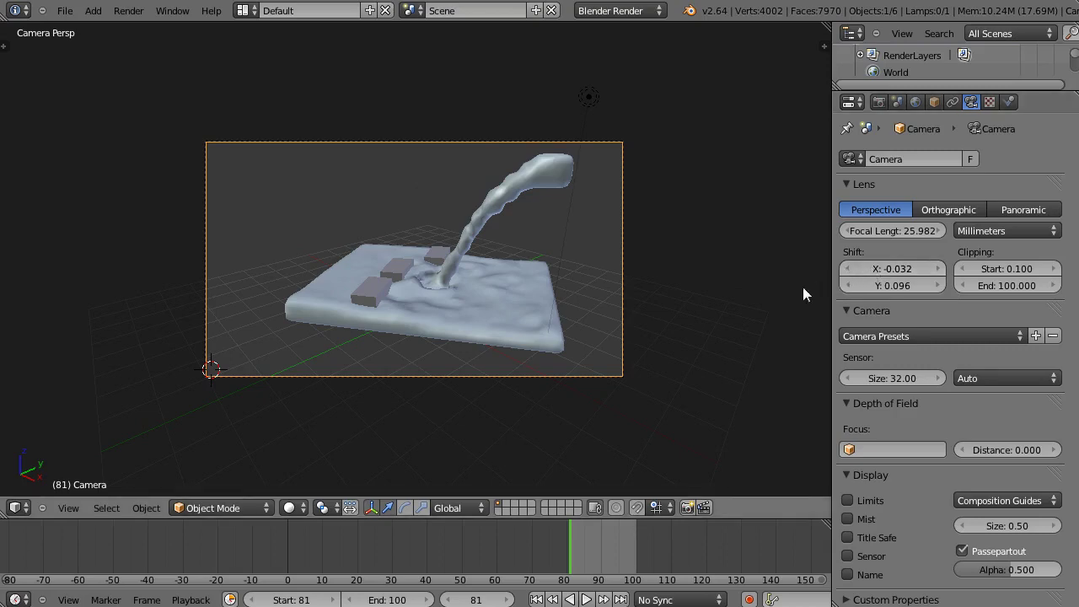
- Give the front obstacle block a new material with a red diffuse colour
key(KP_1)
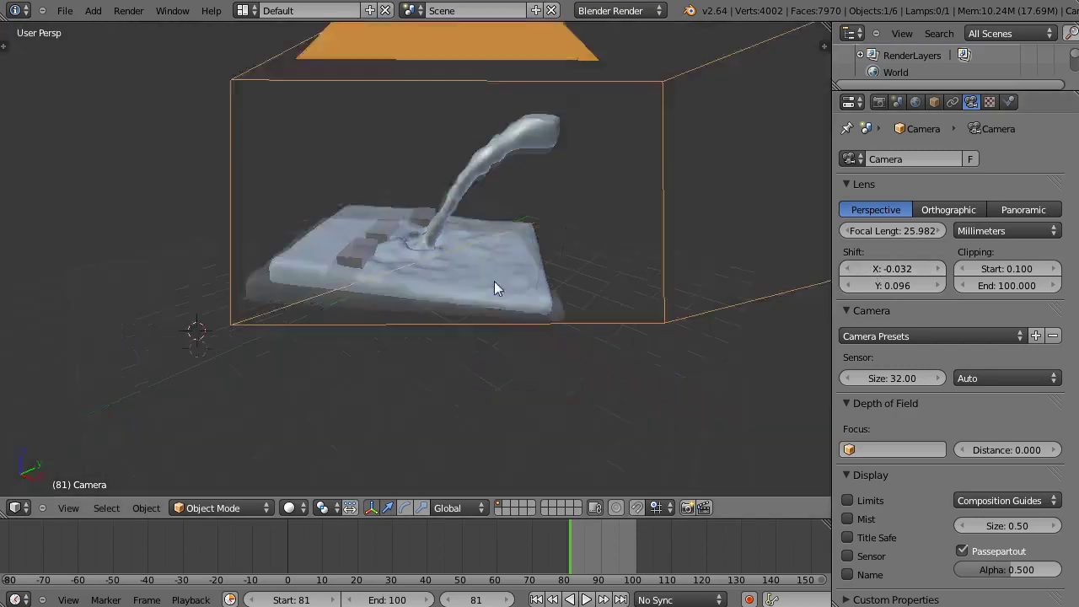
right_click(390, 318)
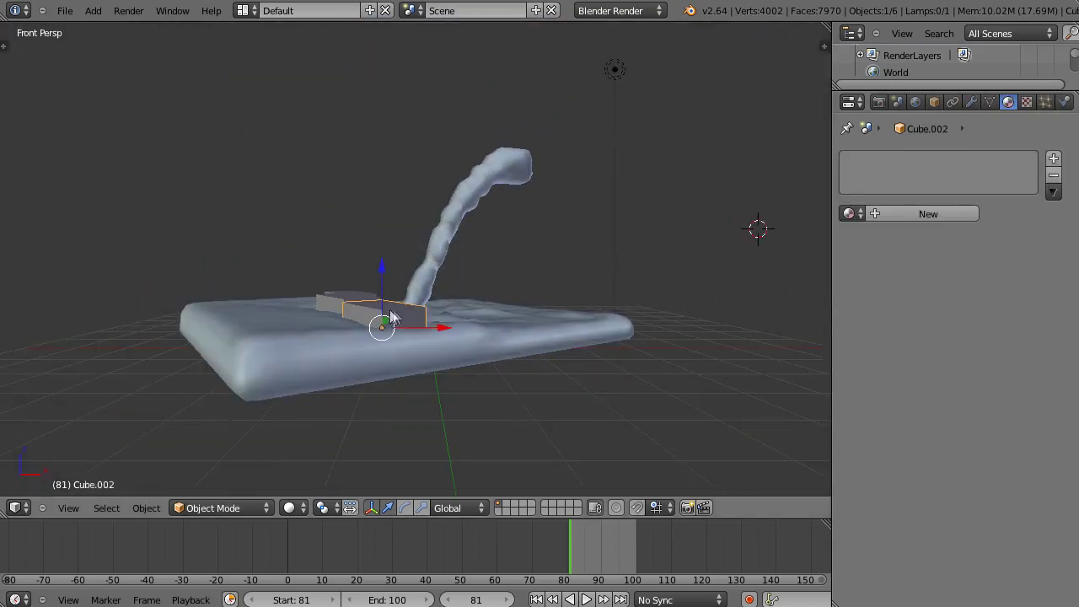
click(949, 214)
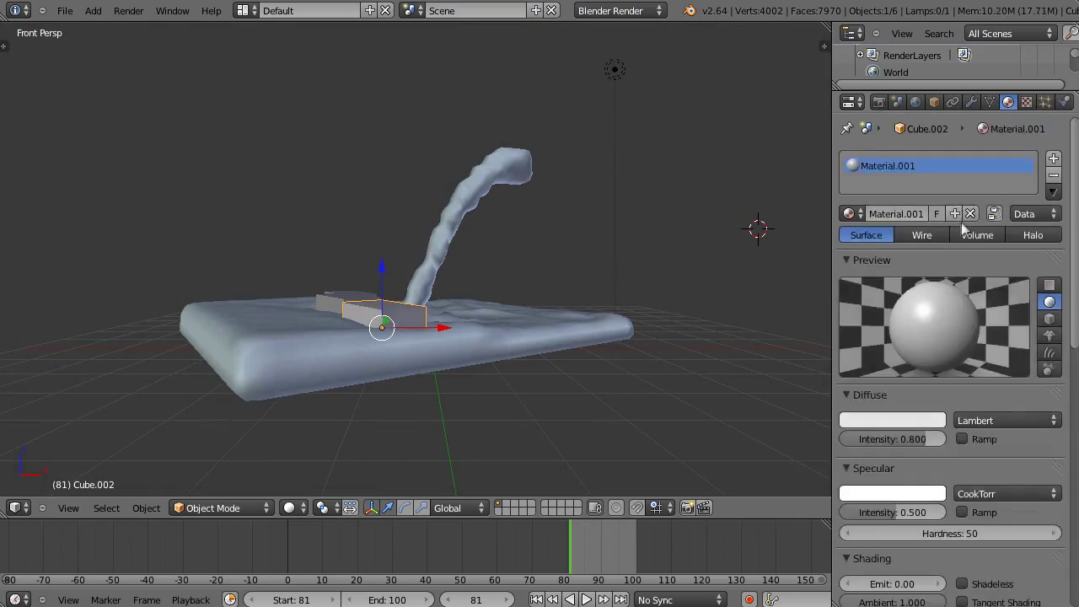
click(885, 420)
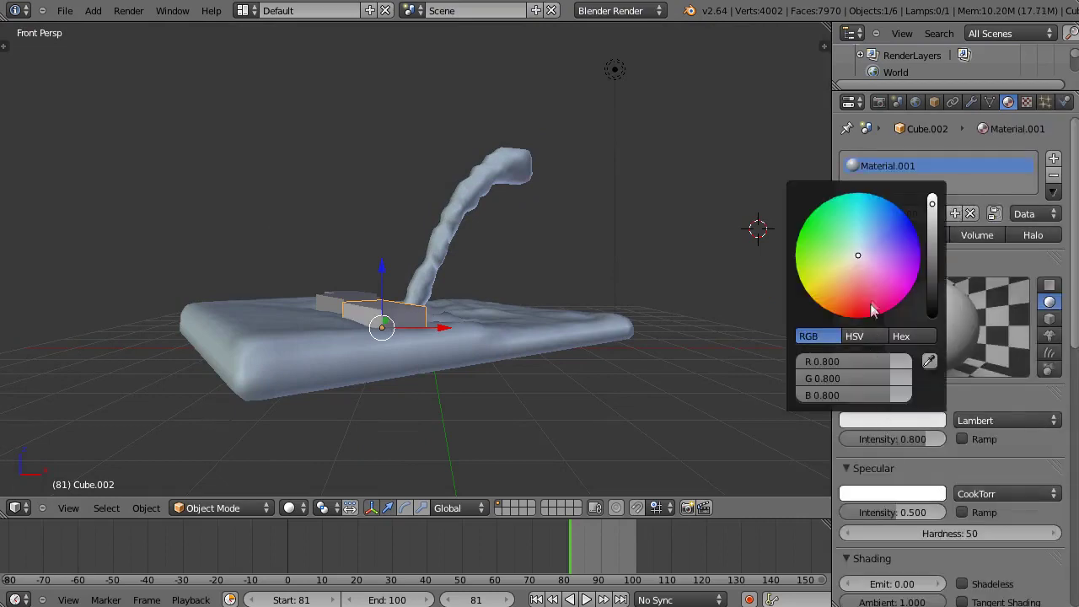
drag(858, 254, 858, 314)
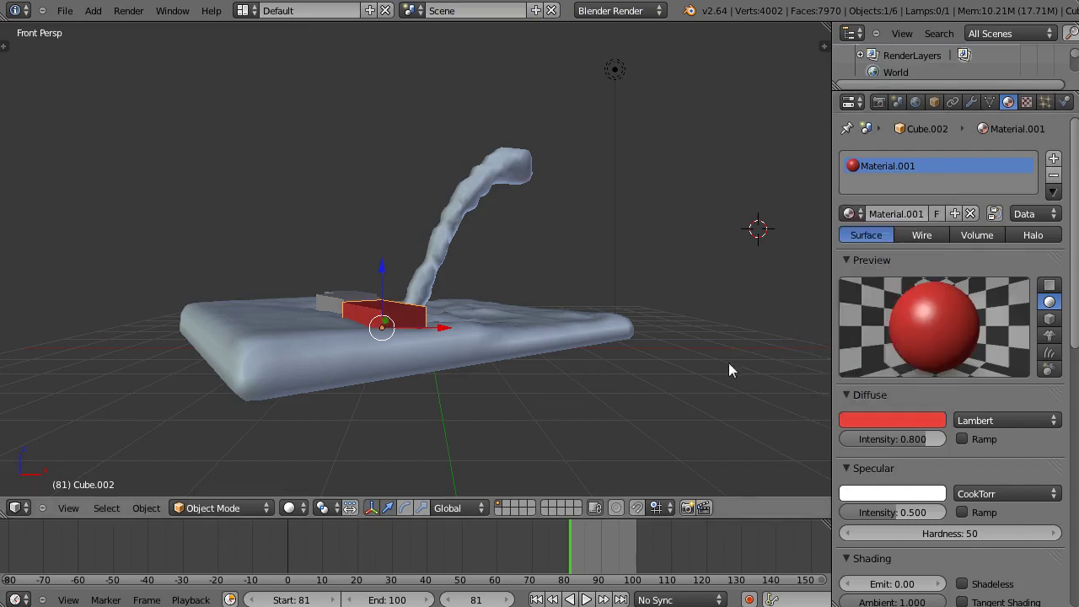
- Give the next grey block a new material with a blue diffuse colour
right_click(337, 309)
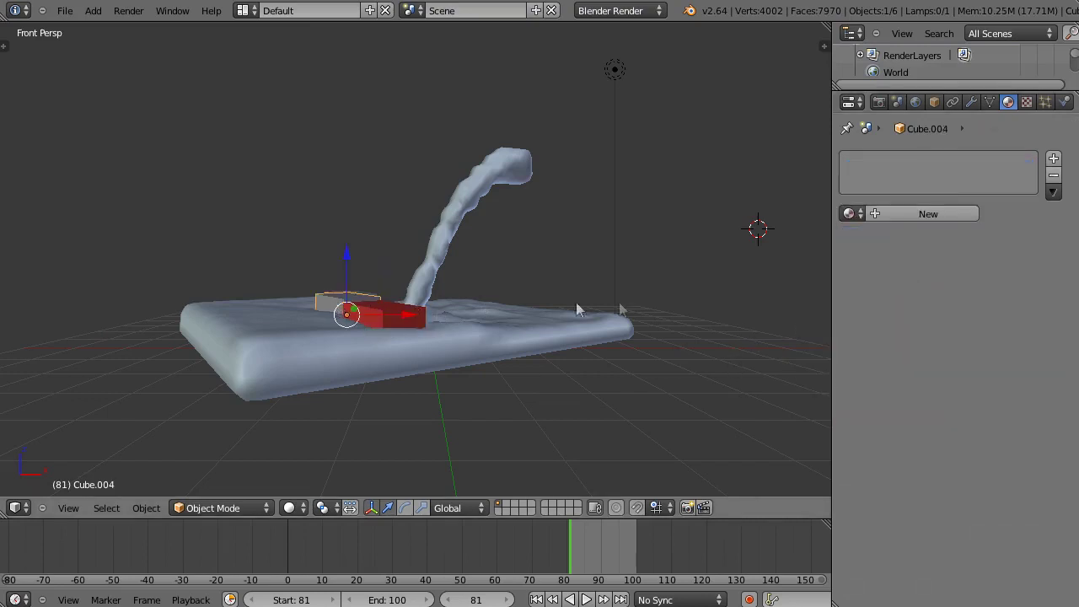
click(922, 212)
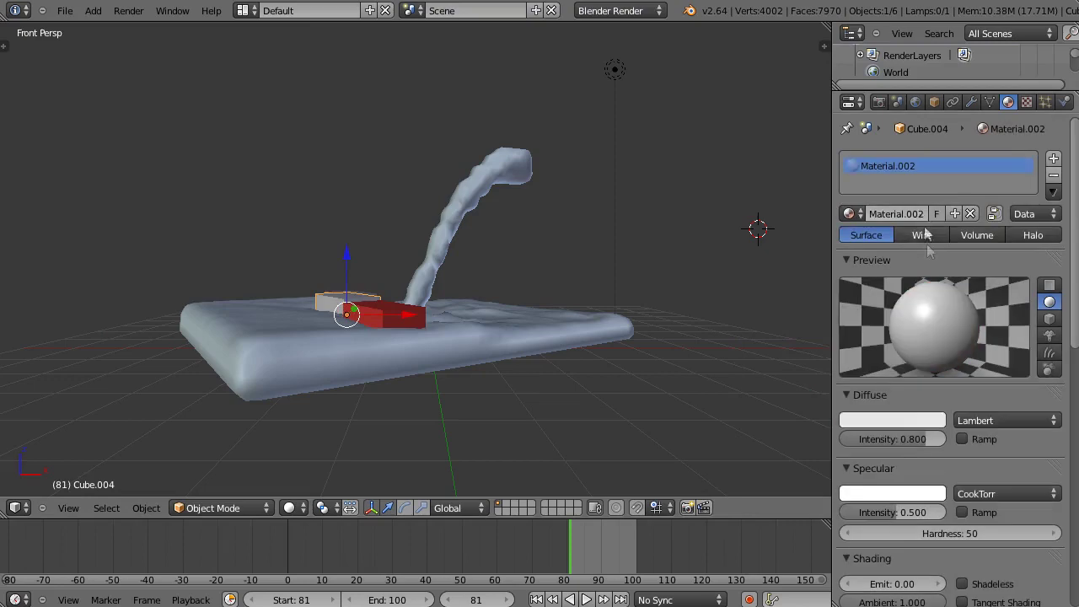
click(895, 420)
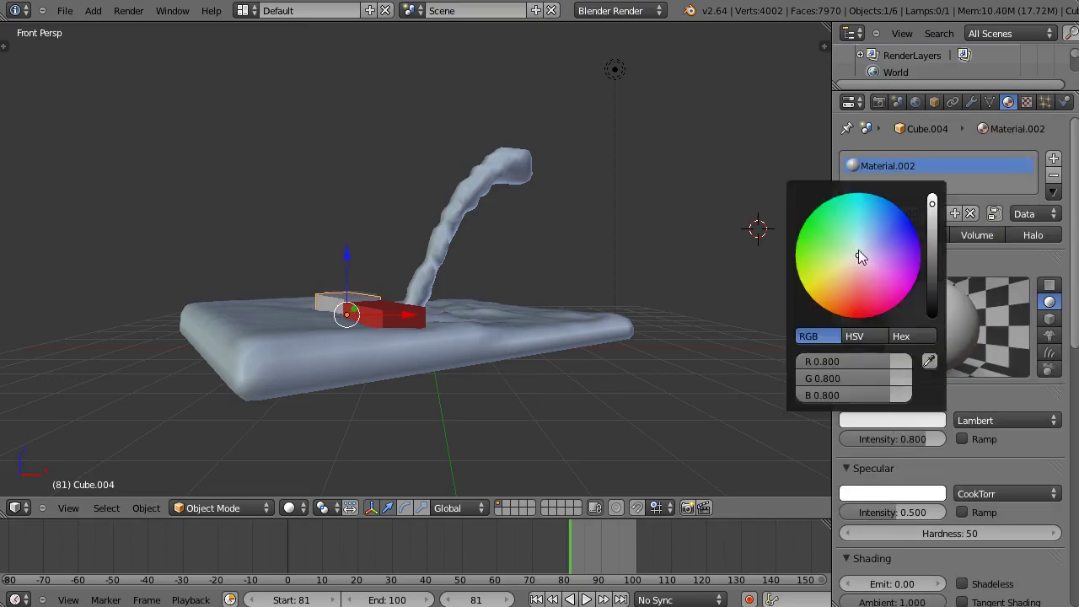
mouse_move(858, 252)
mouse_down()
mouse_move(904, 225)
mouse_move(934, 229)
mouse_move(933, 251)
mouse_up()
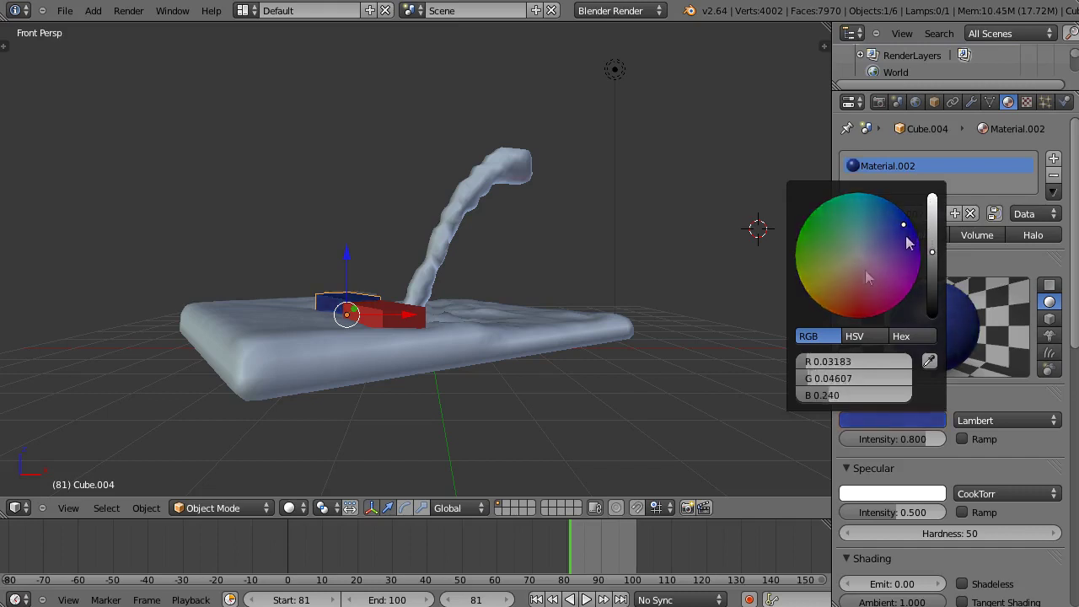
- Give the last block a new dark-yellow material (R 0.615, G 0.375, B 0.050)
mouse_move(553, 380)
middle_down()
mouse_move(553, 397)
mouse_move(535, 374)
middle_up()
right_click(358, 232)
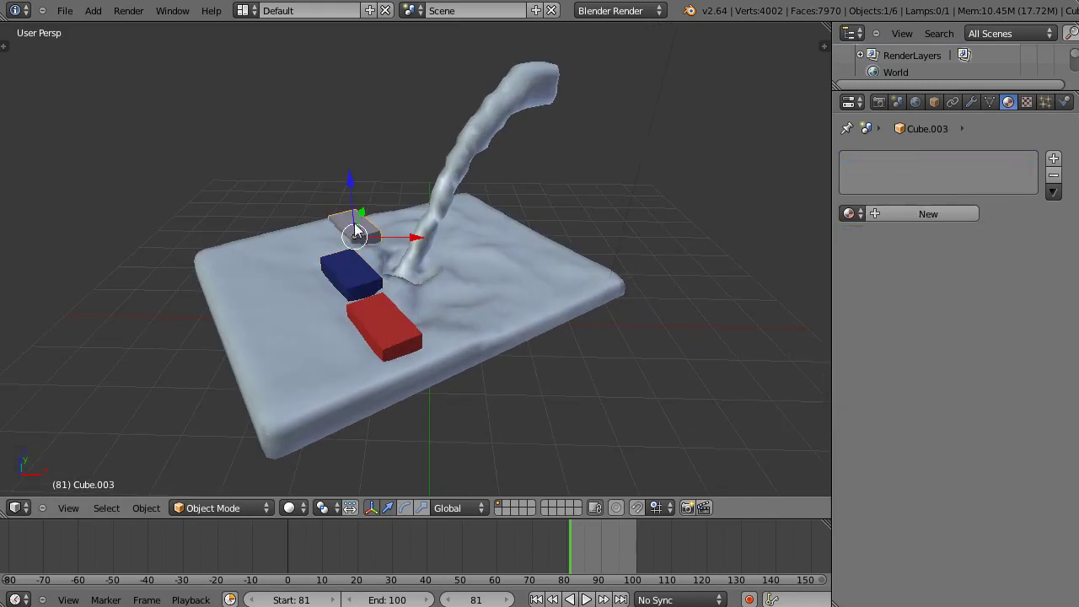
click(932, 214)
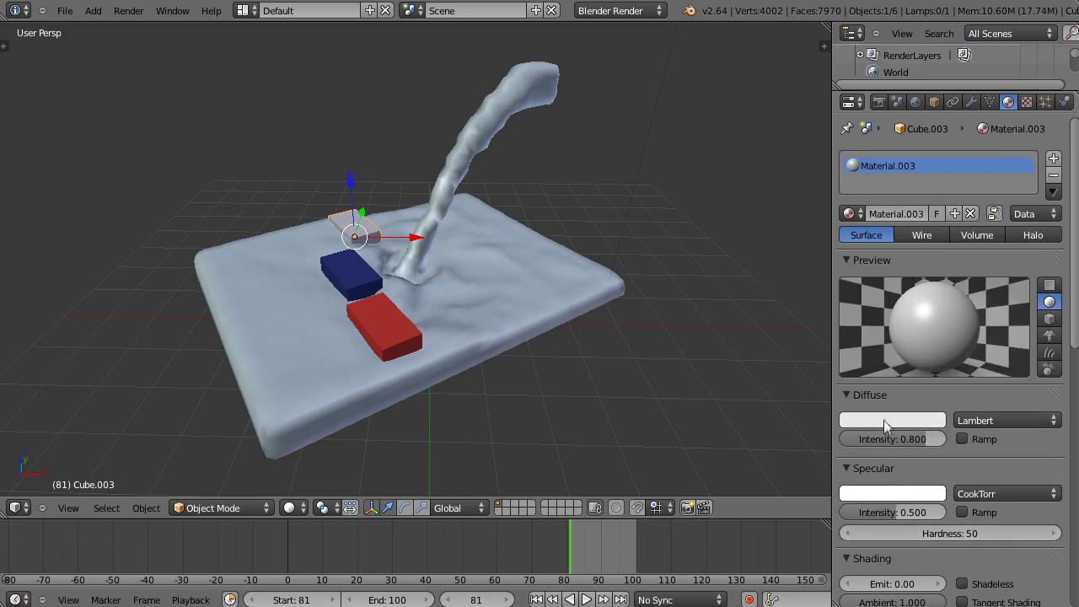
click(883, 420)
drag(858, 254, 825, 305)
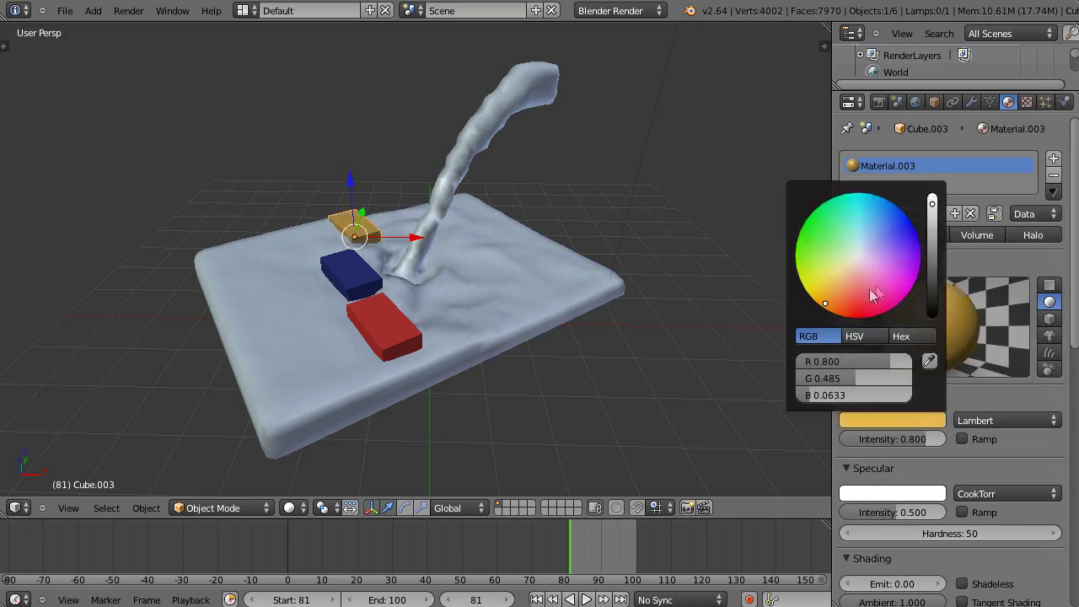
drag(932, 204, 933, 220)
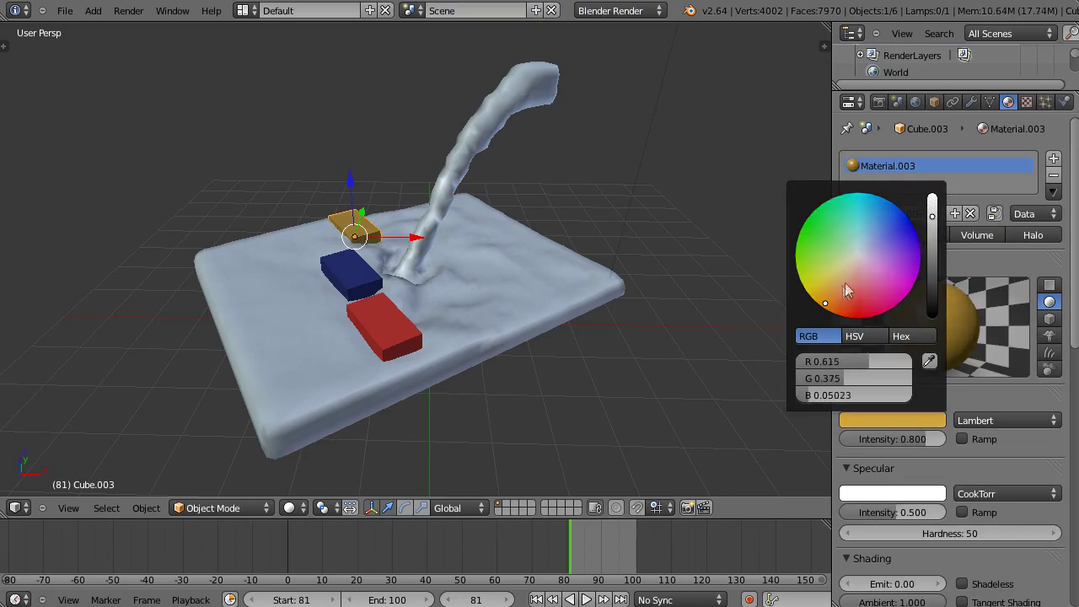
click(825, 301)
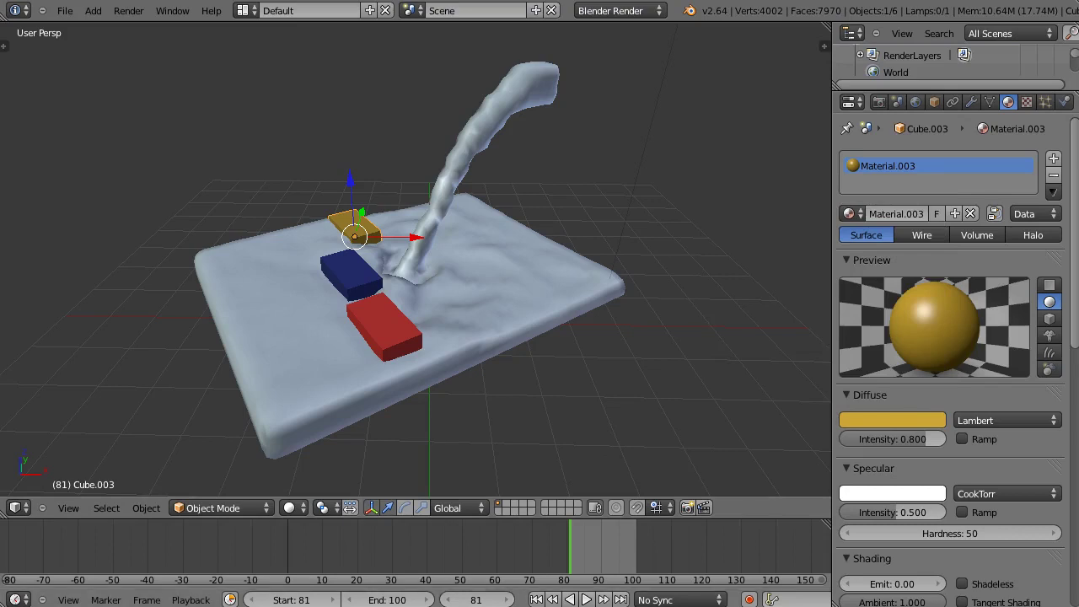
- Set the animation start frame to 1 and play the fluid simulation in the viewport
click(586, 599)
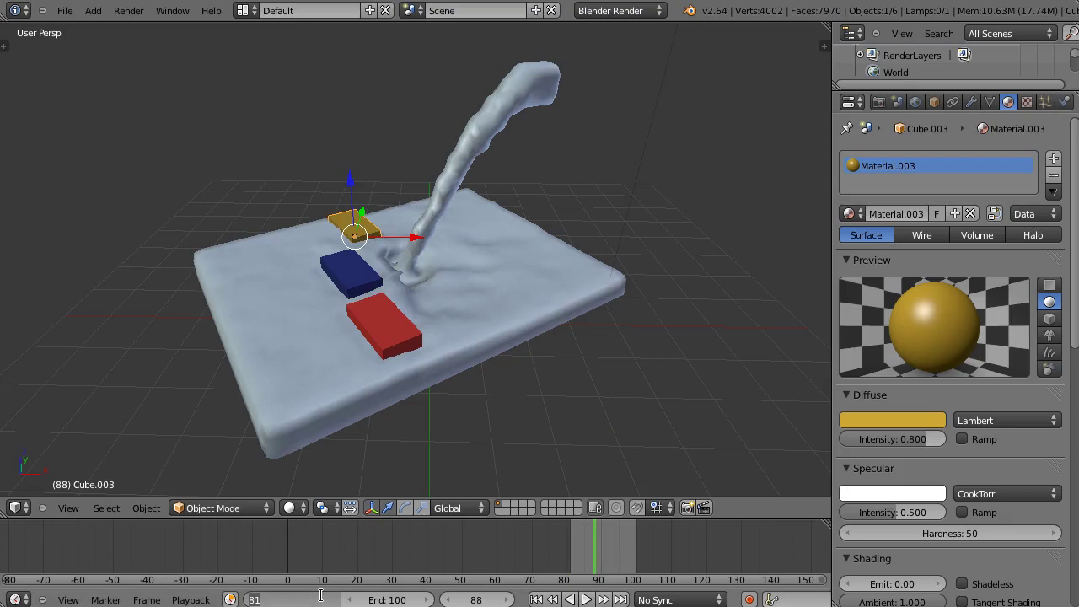
text(1)
key(Return)
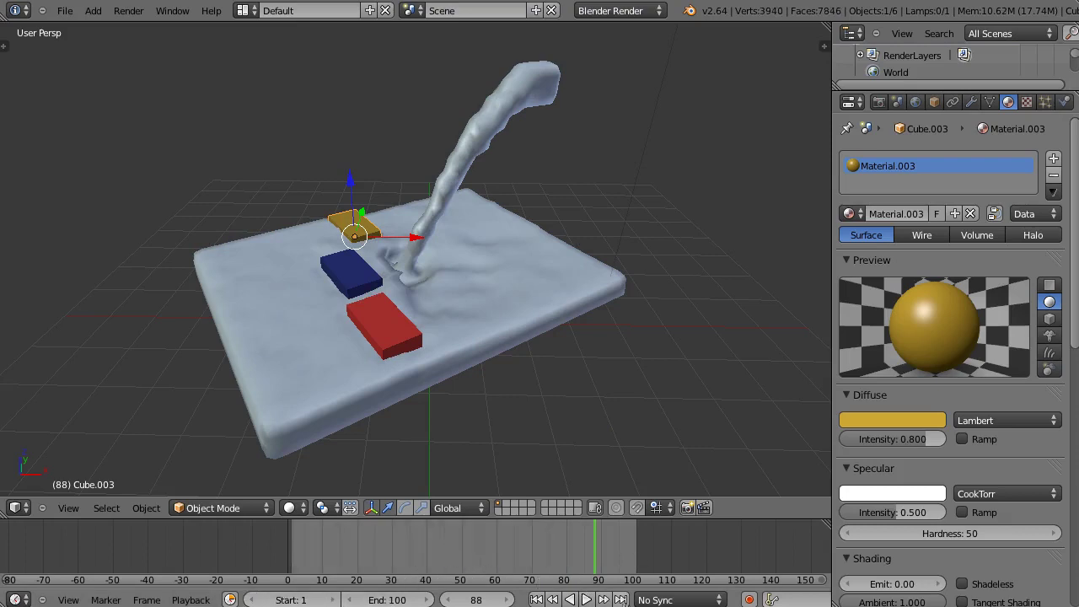
click(587, 599)
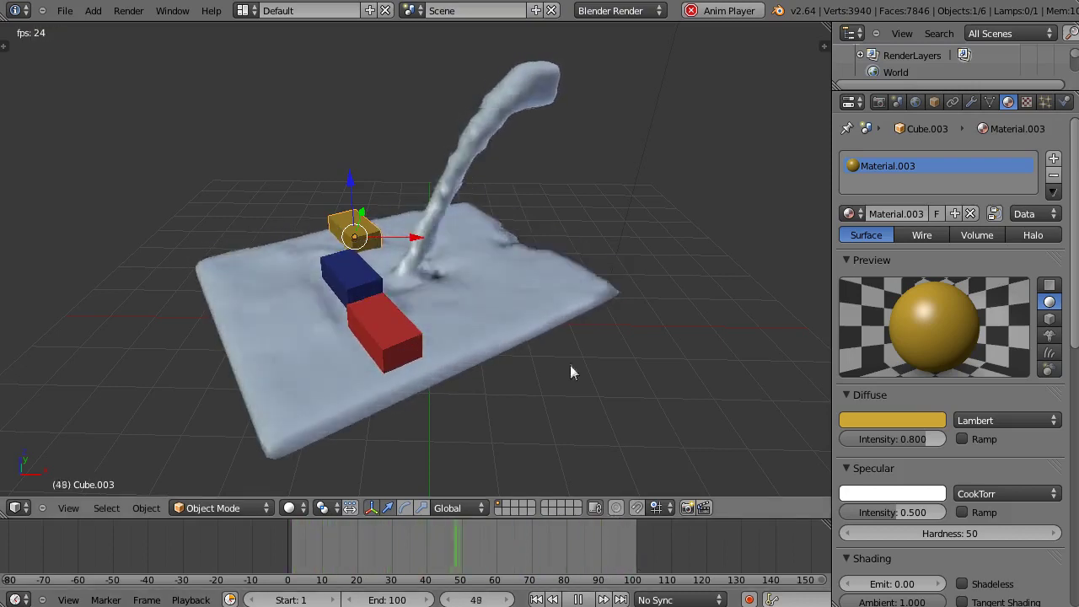
mouse_move(552, 379)
middle_down()
mouse_move(474, 348)
mouse_move(547, 358)
middle_up()
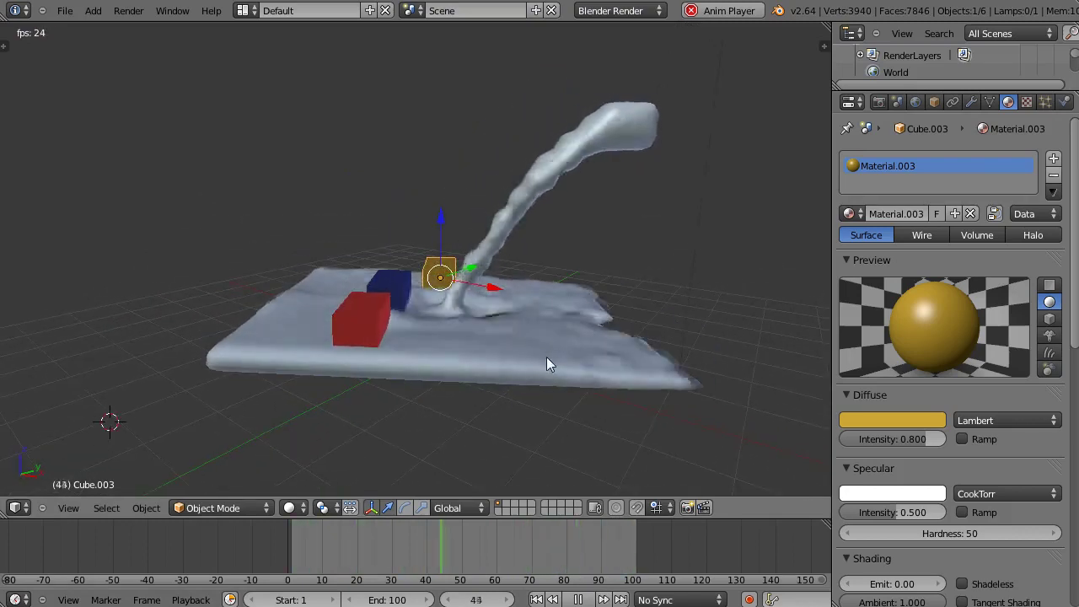
- Move the red block down along Z
right_click(362, 318)
key(g)
key(z)
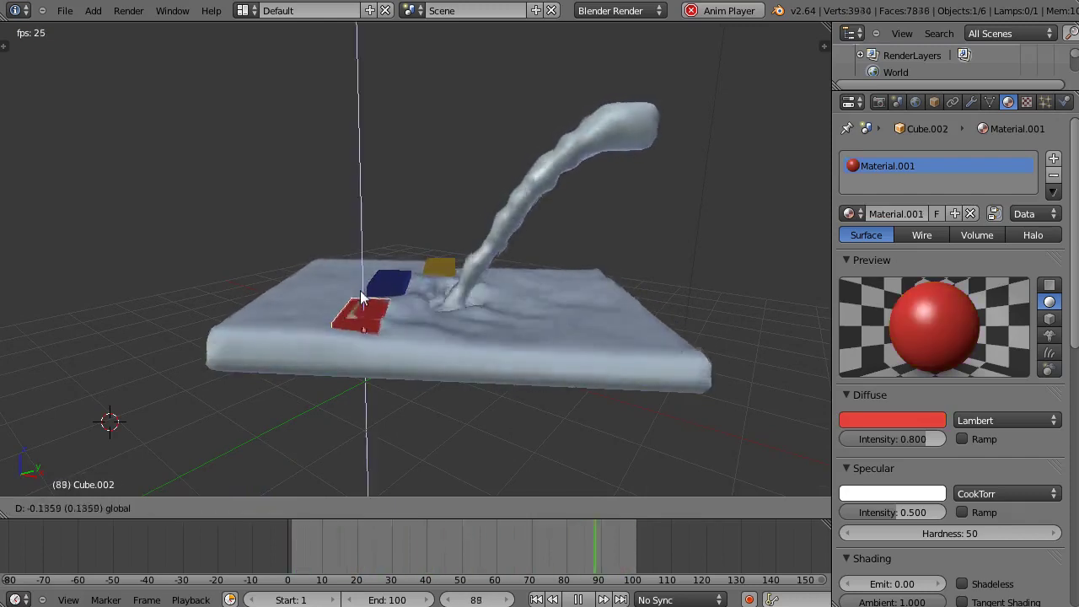
click(439, 357)
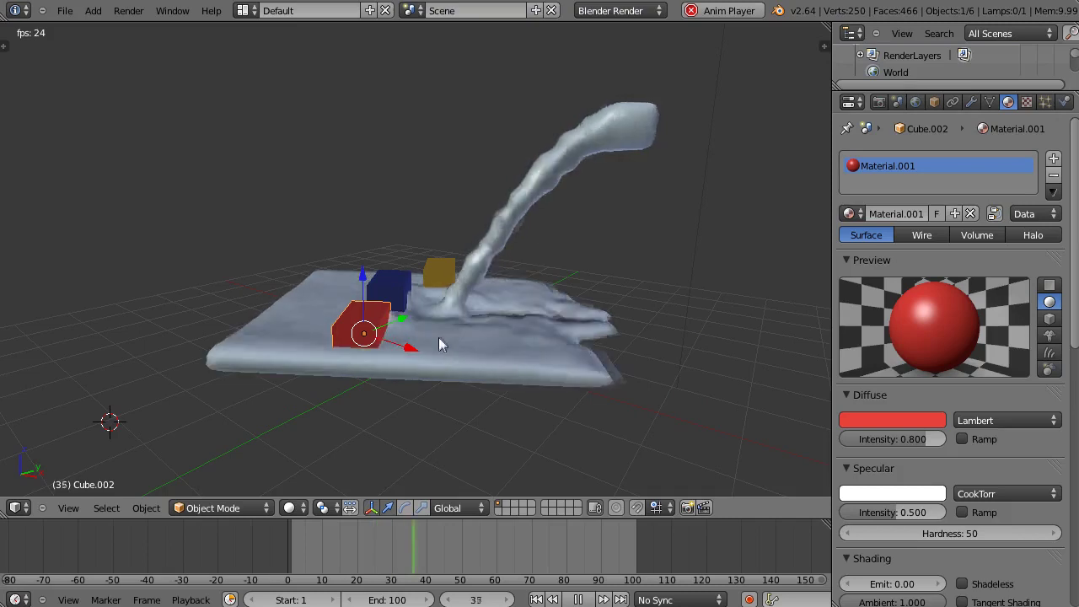
- Scale the blue block's height down along Z and stop playback at frame 40
right_click(389, 286)
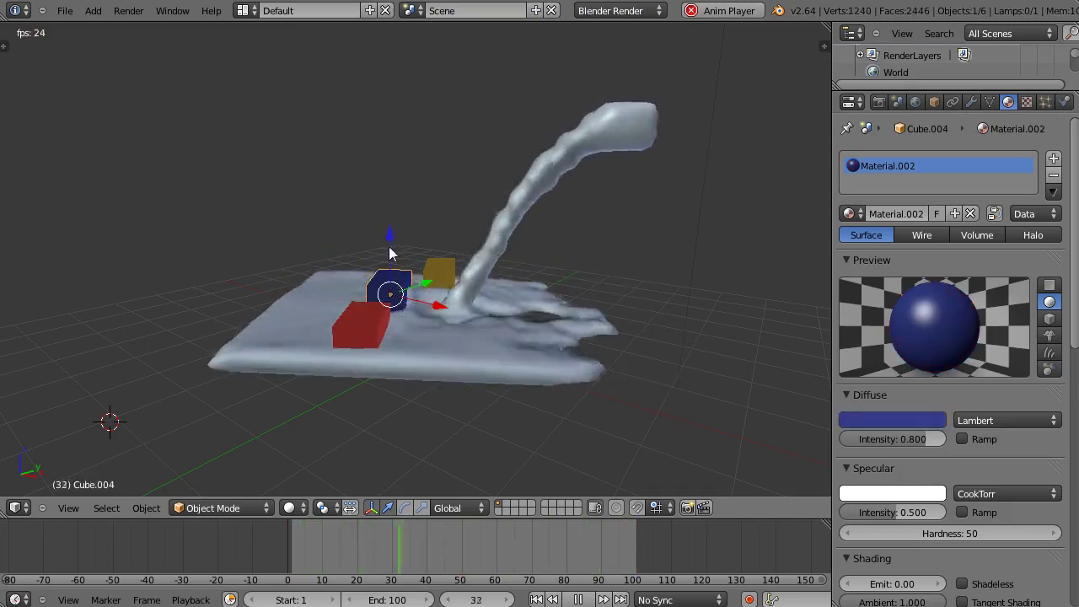
key(s)
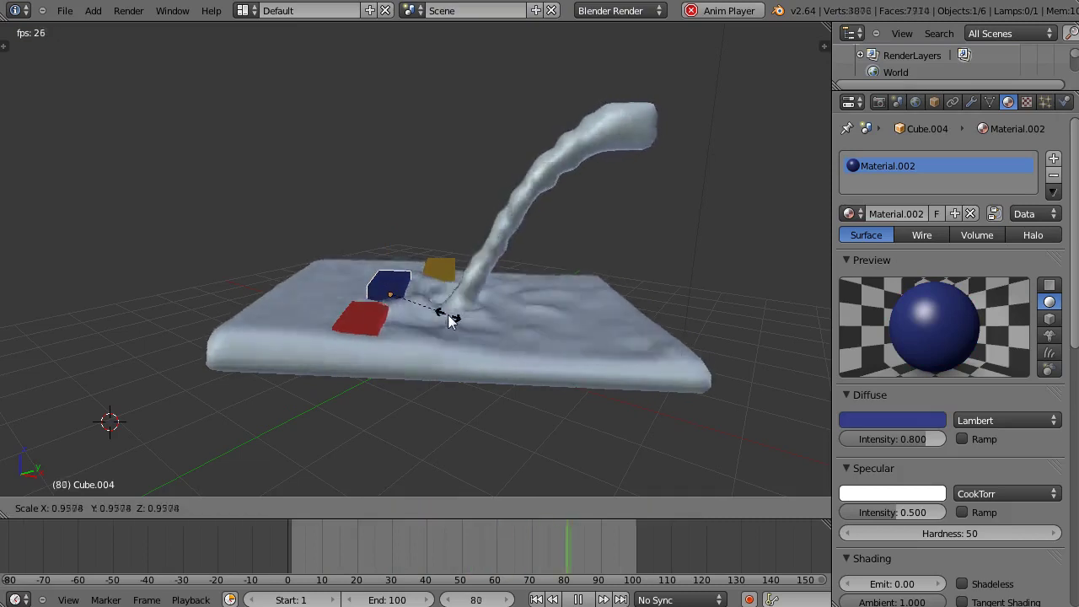
key(z)
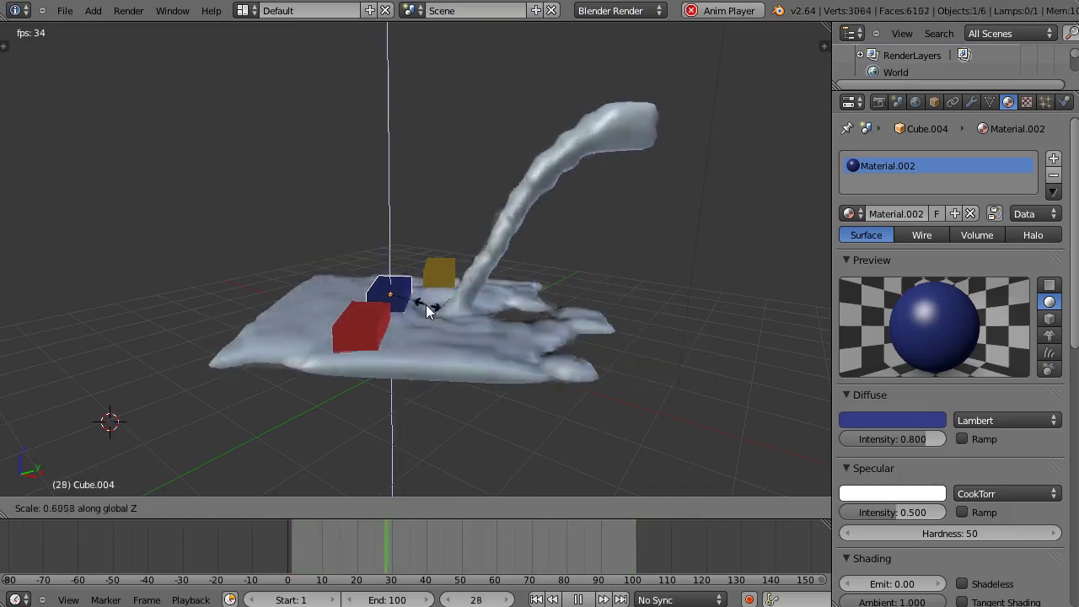
click(430, 342)
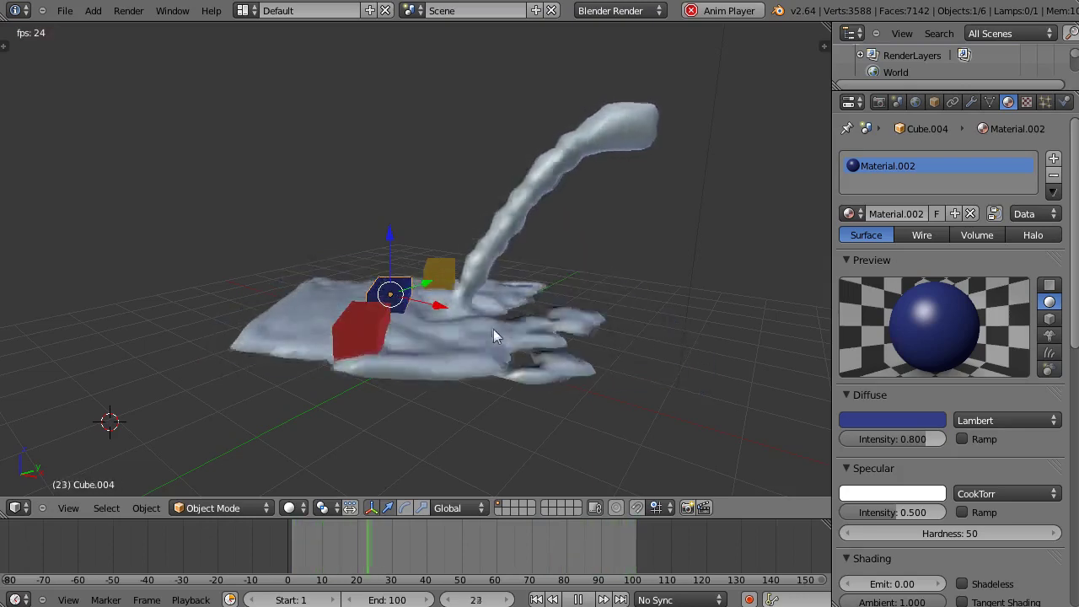
middle_drag(493, 329, 496, 393)
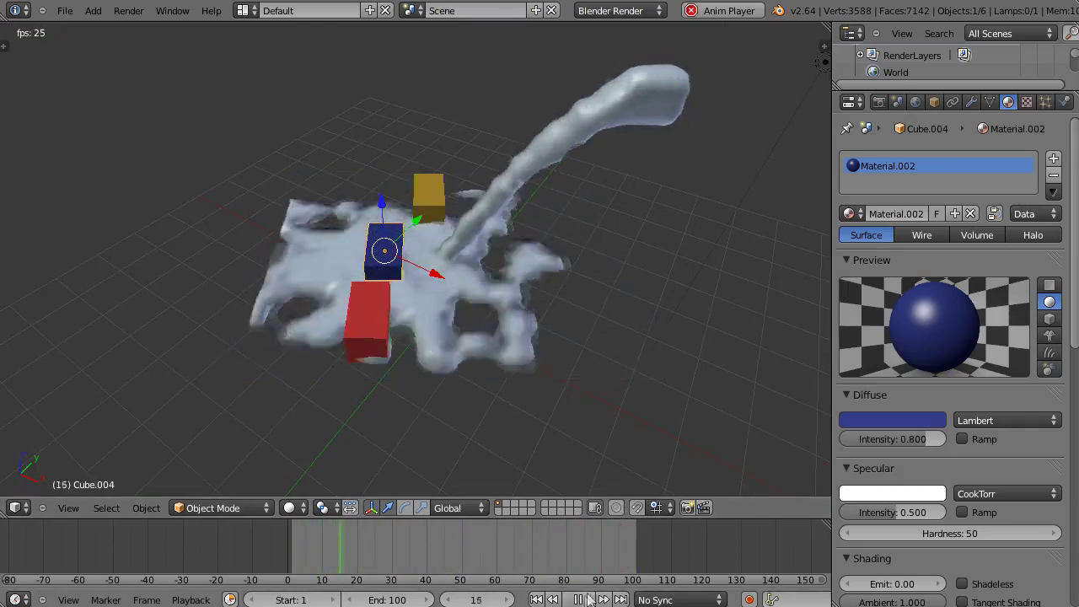
key(alt+a)
right_click(432, 191)
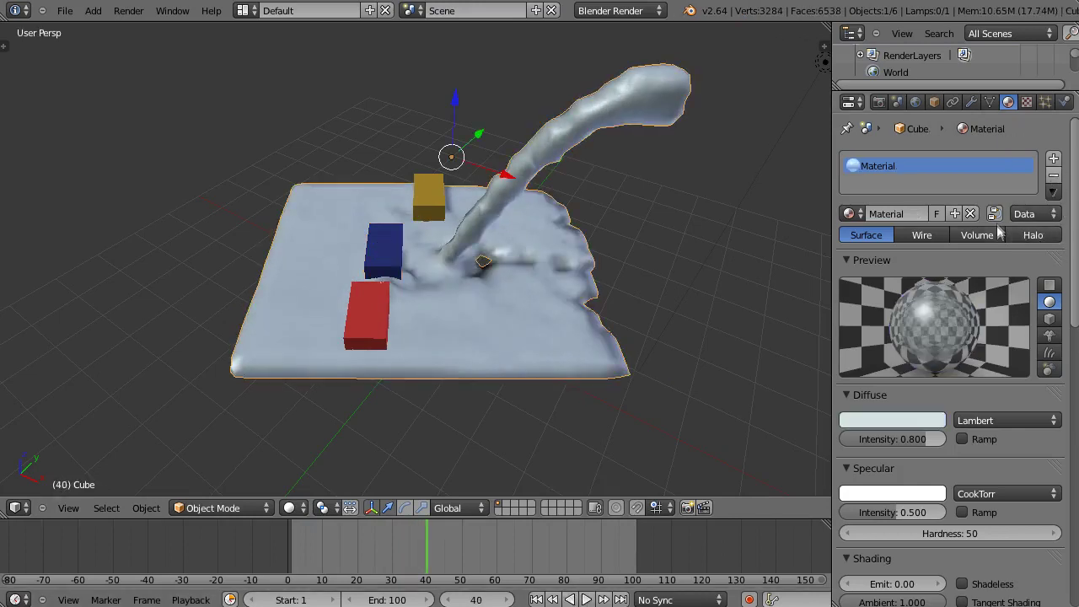
- Set the render resolution to 300 × 150 and view the scene through the camera
click(879, 101)
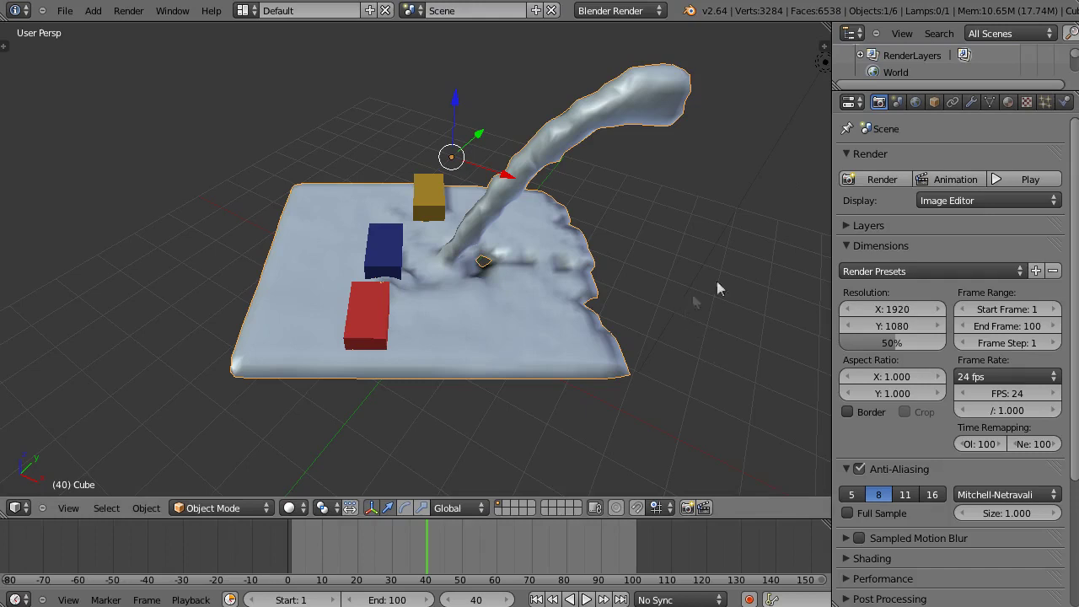
click(900, 312)
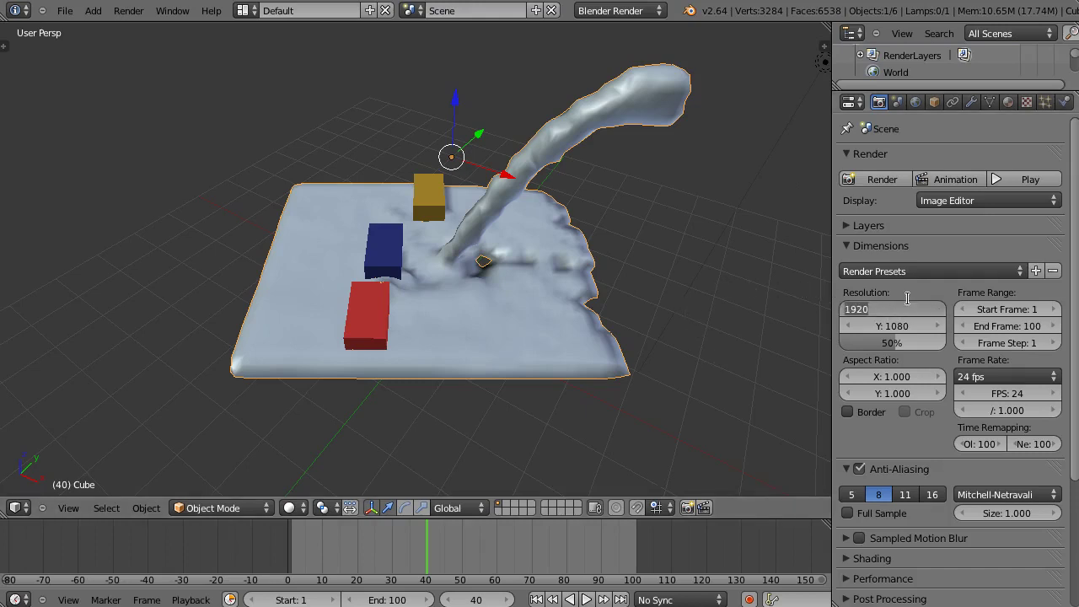
text(300)
key(Return)
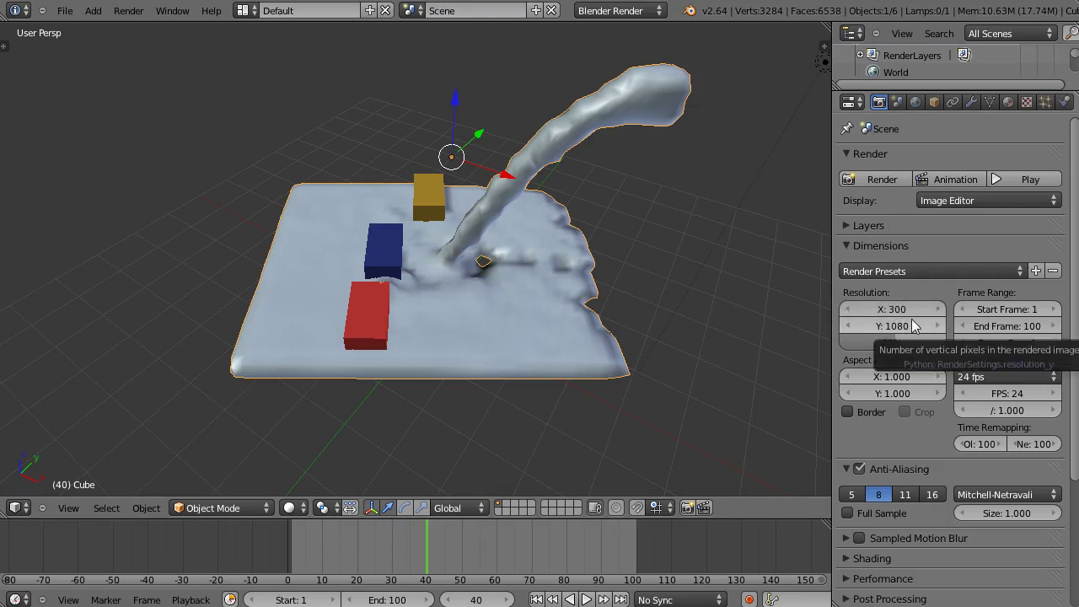
click(896, 327)
text(150)
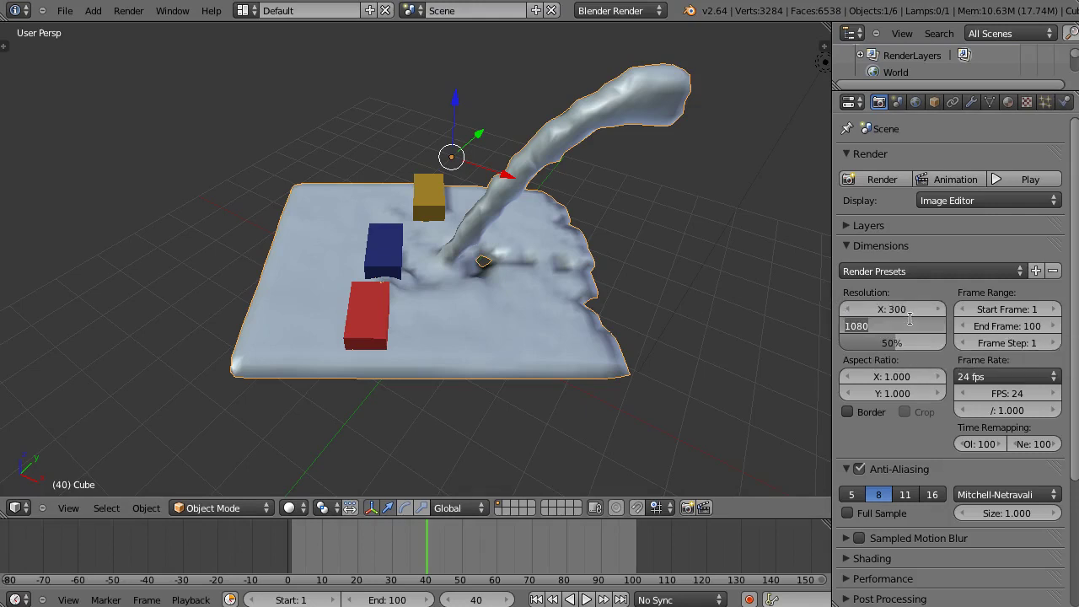
key(Return)
key(KP_0)
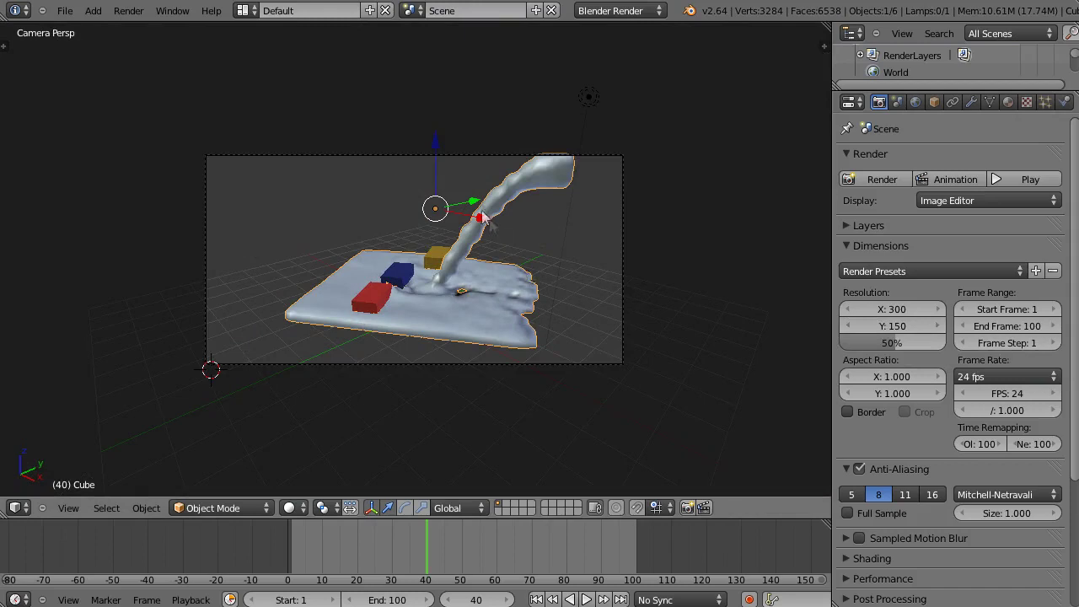
- Select the obstacle cubes and raise the resolution scale from 50% to 100%
shift+right_click(436, 255)
shift+right_click(398, 273)
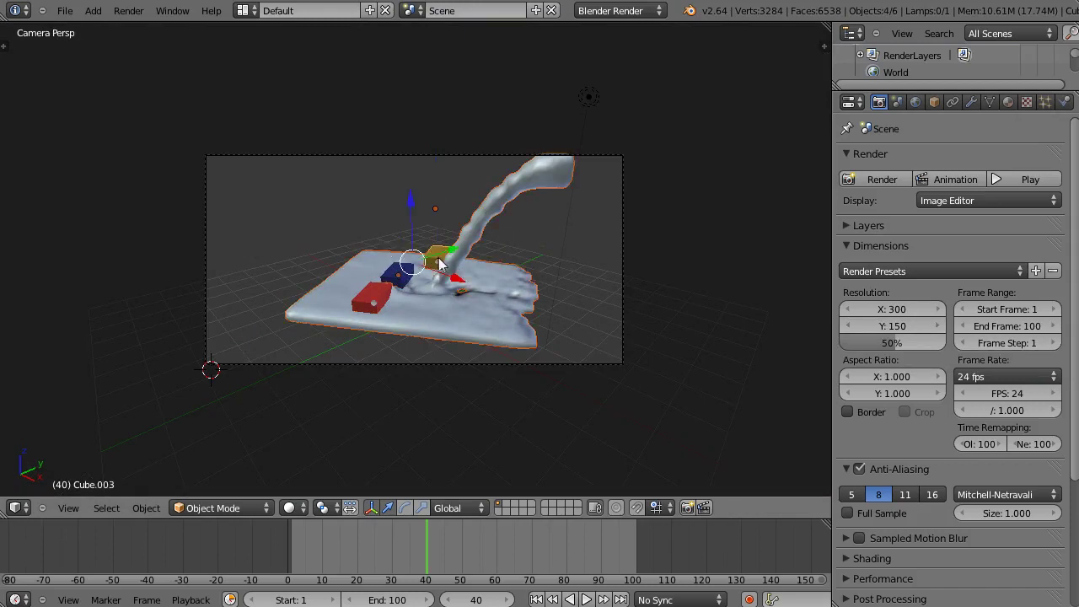
shift+right_click(435, 258)
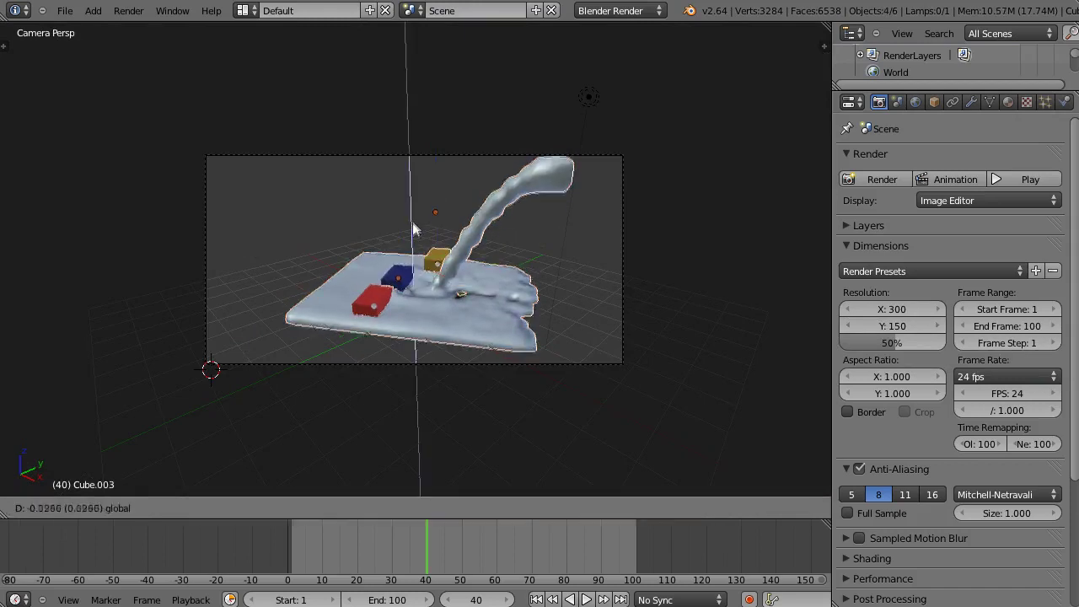
click(892, 344)
drag(914, 342, 911, 328)
text(100)
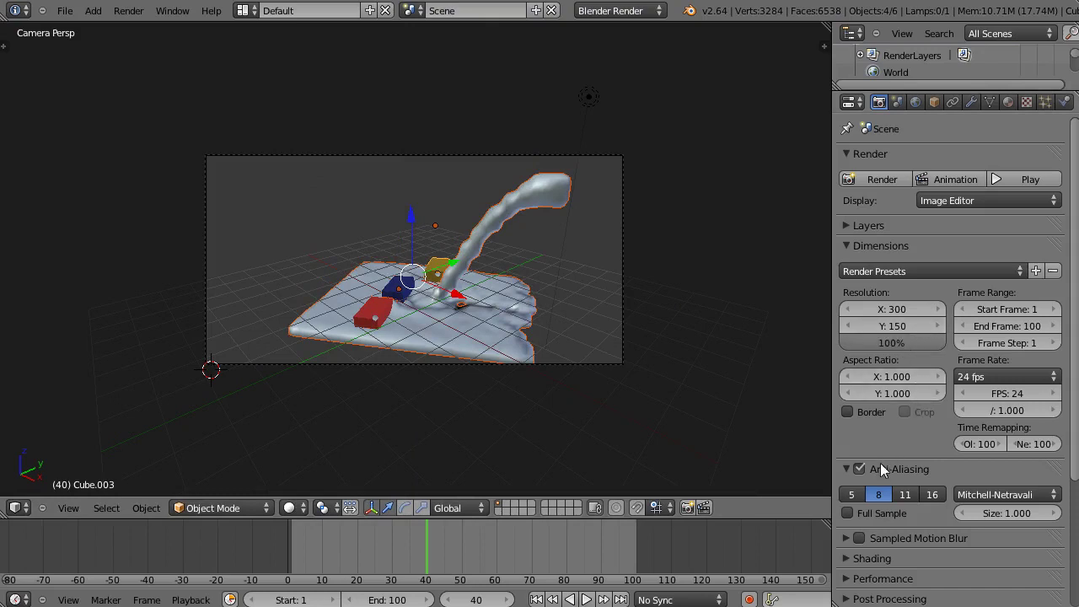
scroll(947, 477, down, 5)
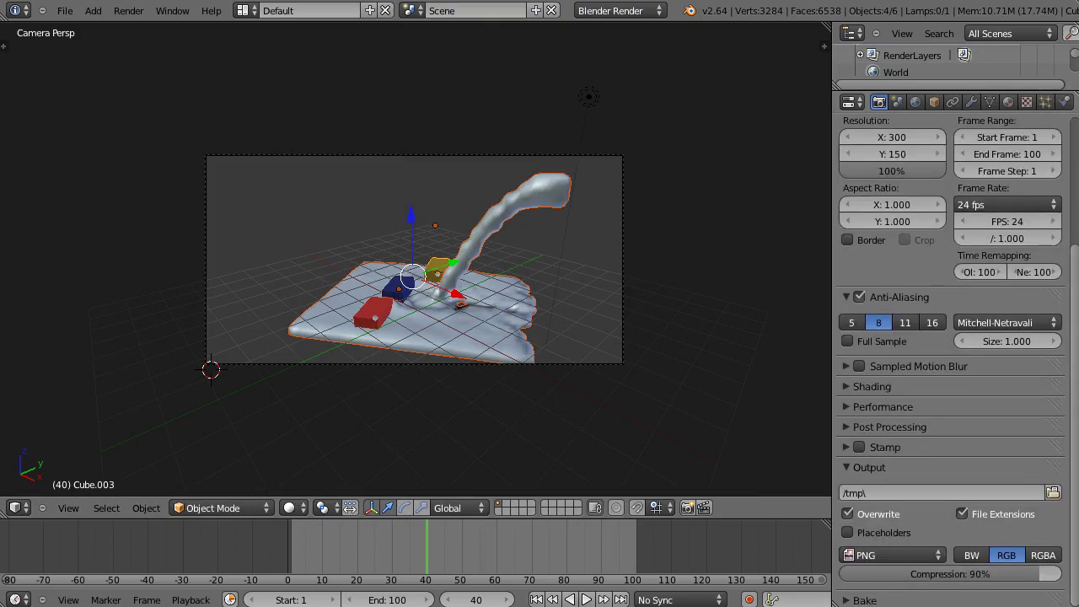
- Set the render output path to //AVI\107-FuidSimulationInflow1.avi, based on the earlier fluid video's name
click(1052, 493)
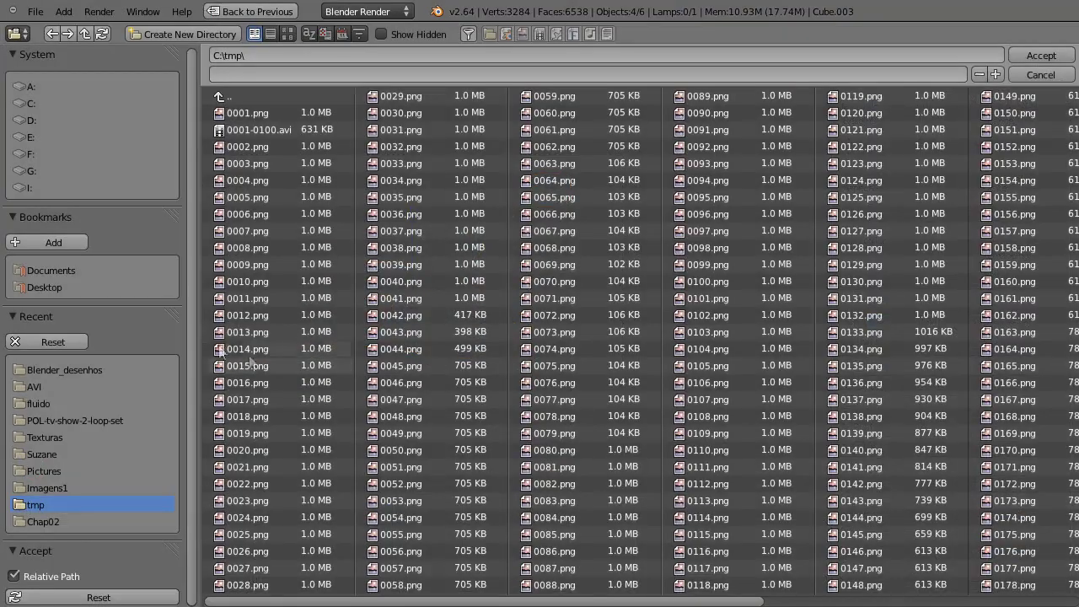
click(33, 387)
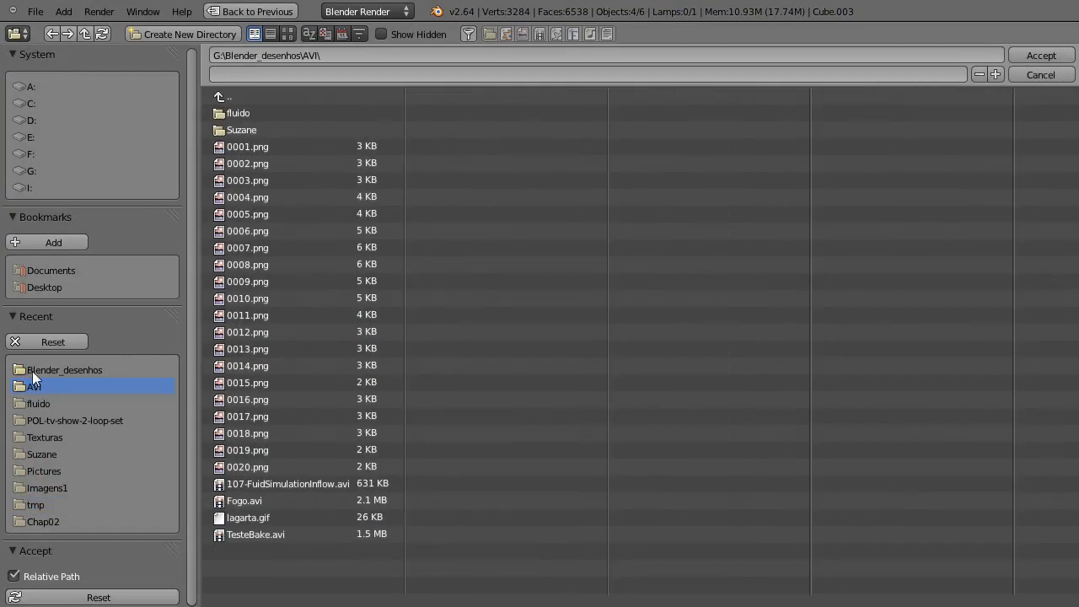
click(257, 483)
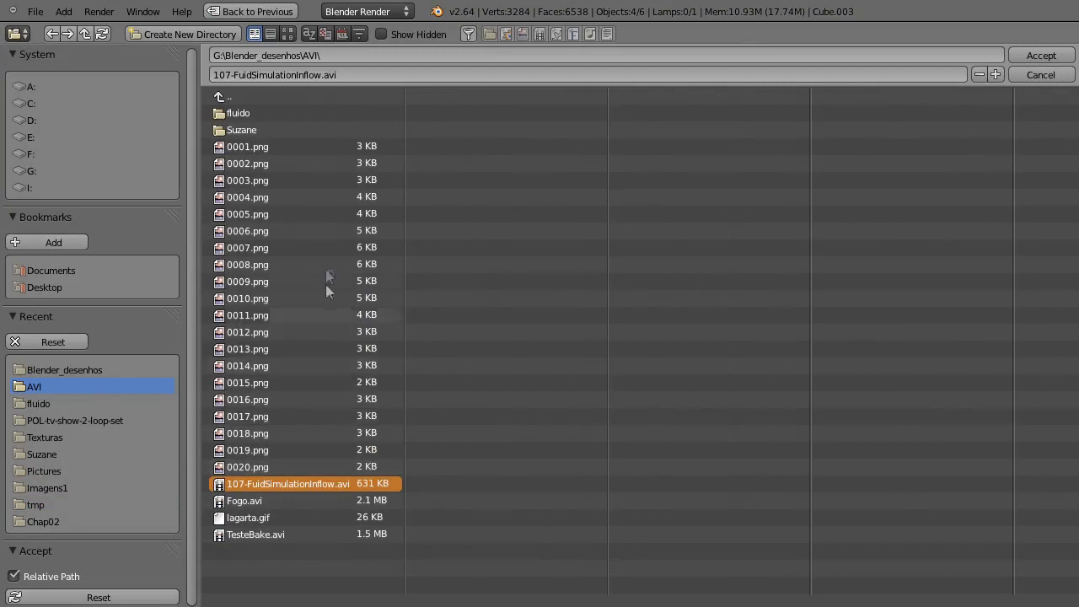
click(323, 75)
click(323, 75)
text(1)
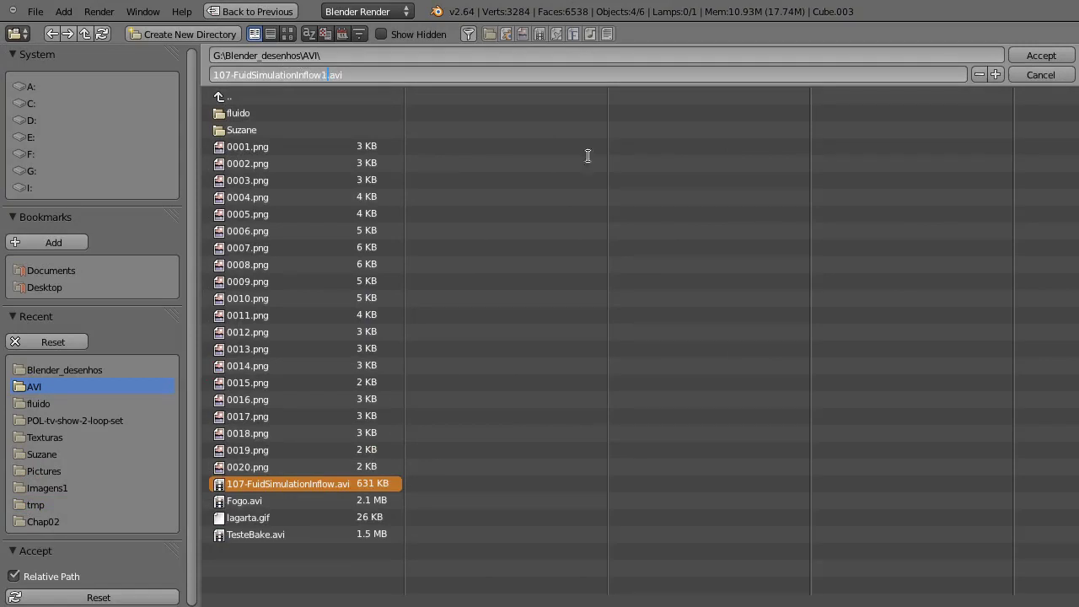
click(1040, 54)
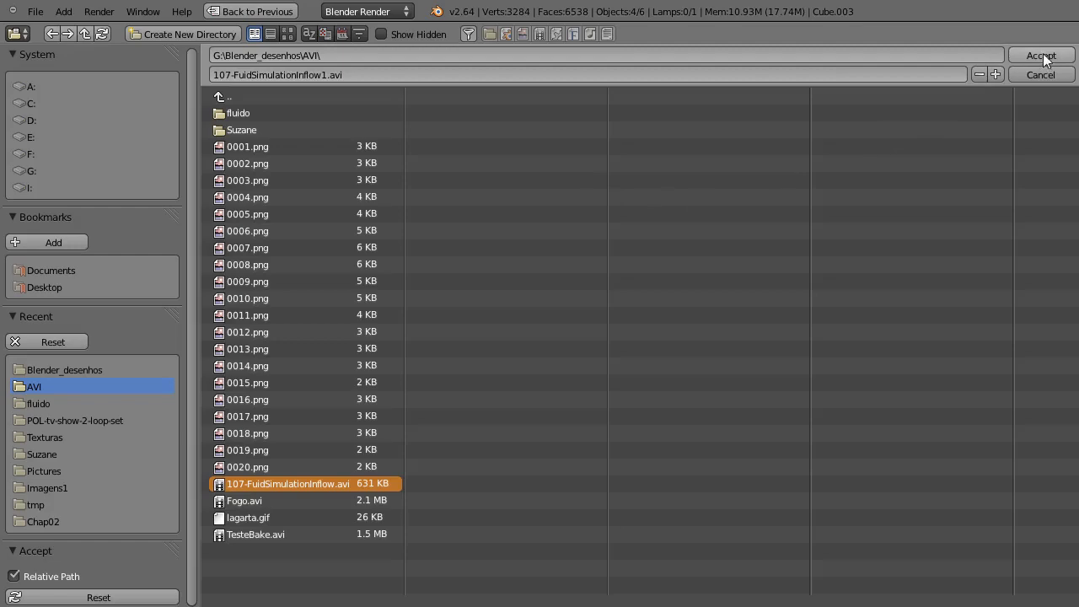
click(1043, 57)
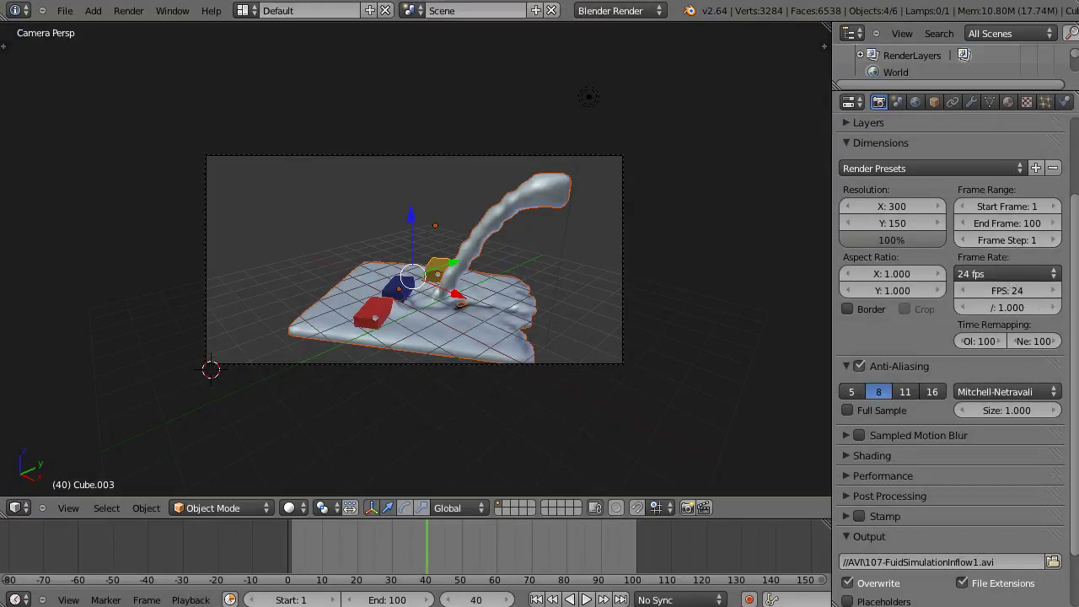
- Switch the output format from PNG to AVI JPEG and render all 100 animation frames
scroll(953, 337, down, 2)
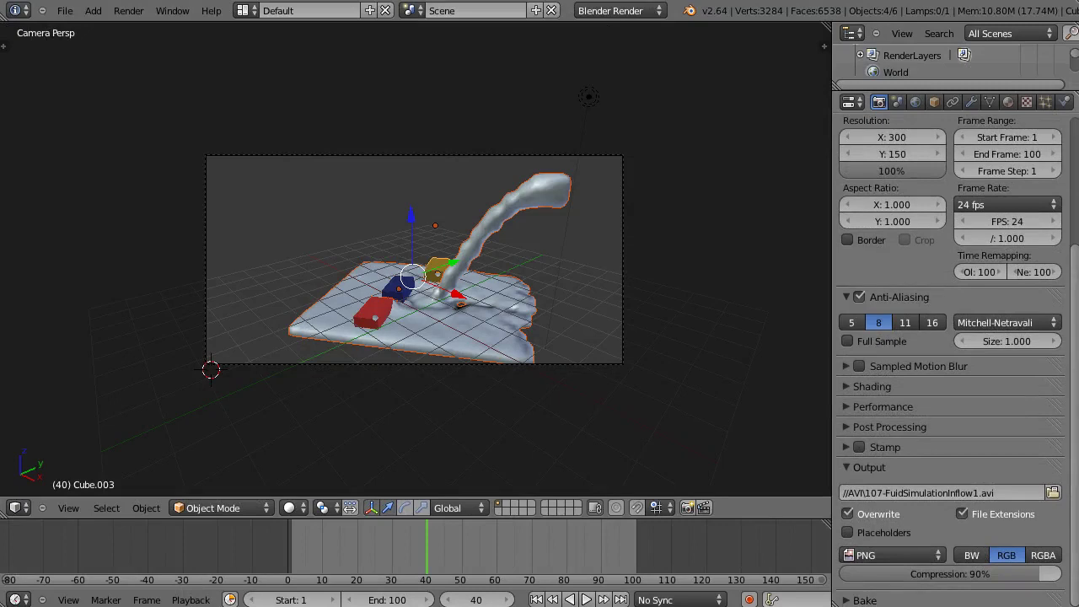
click(937, 558)
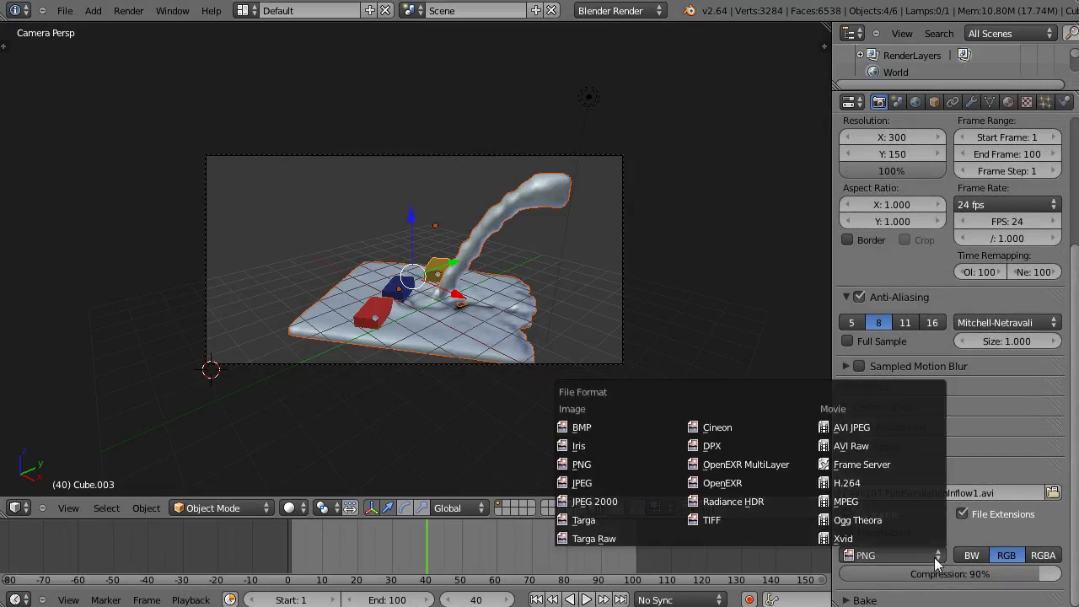
click(847, 430)
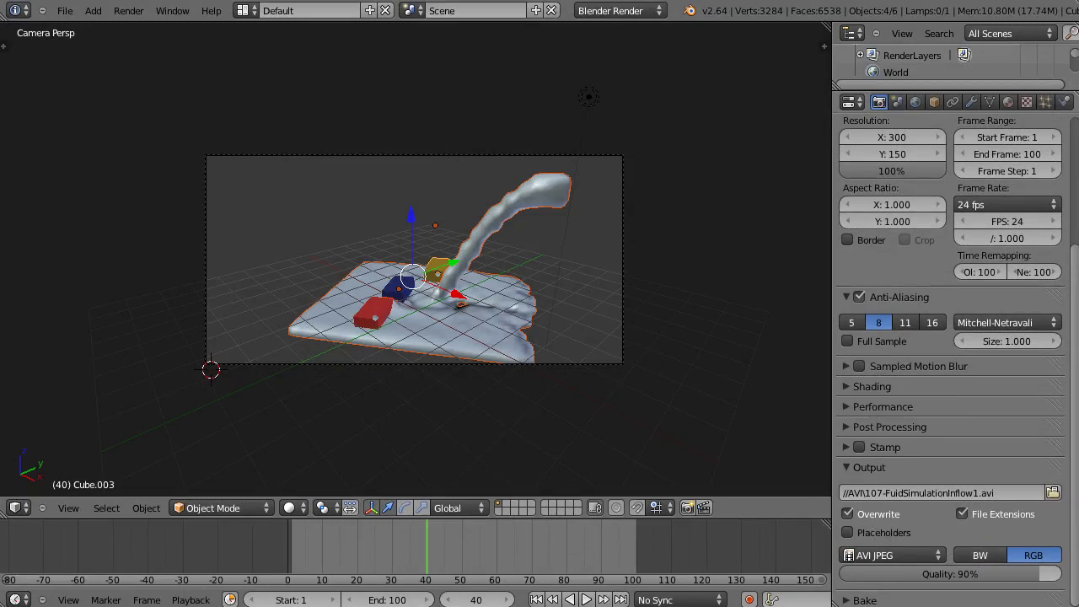
scroll(1075, 398, up, 5)
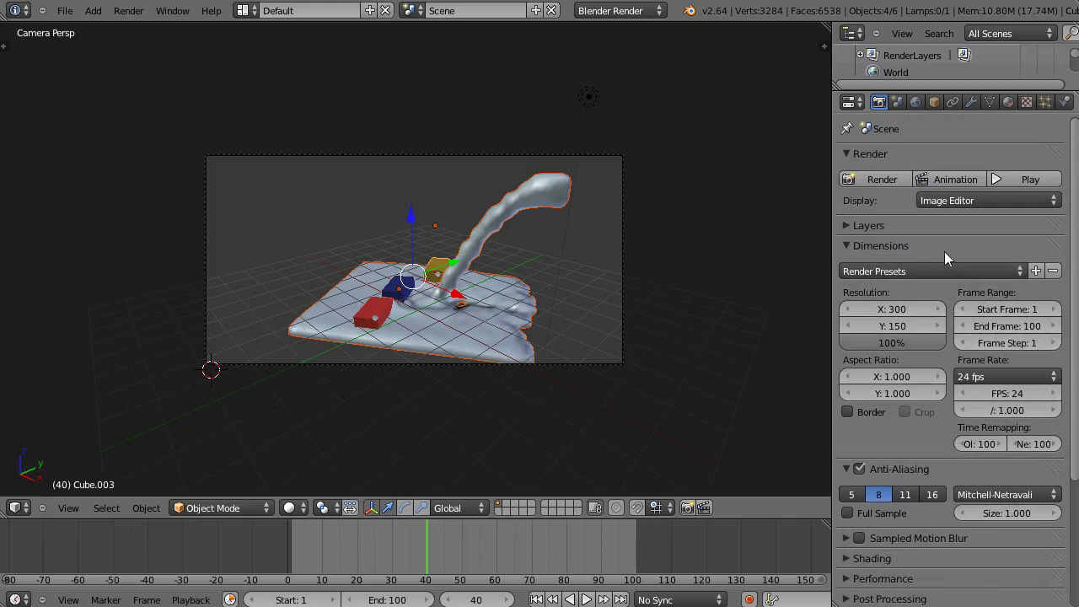
click(951, 179)
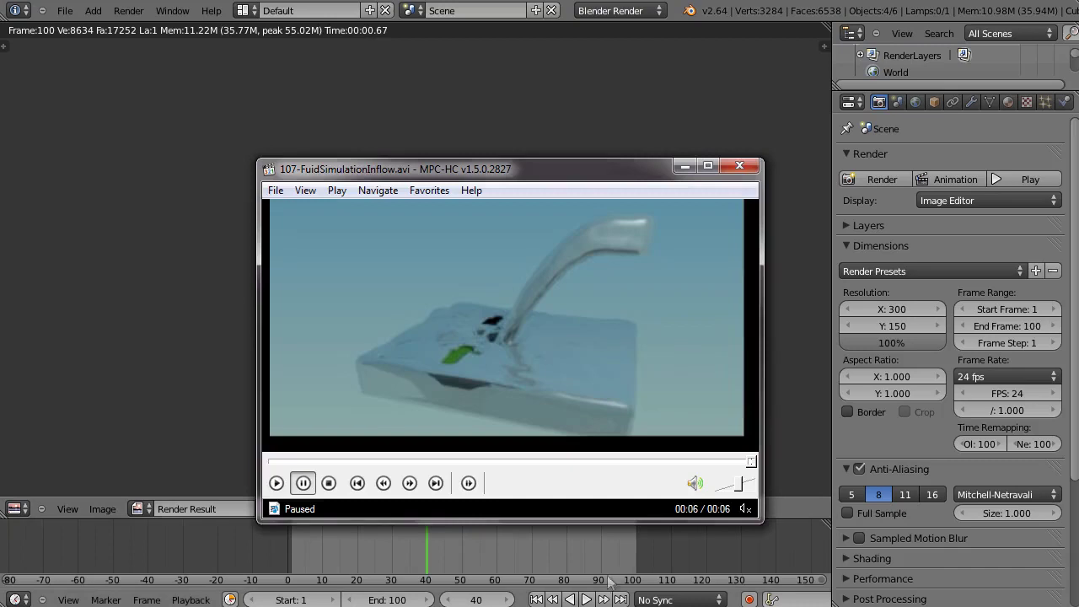
- Move the MPC-HC window up and left and enlarge it
drag(513, 171, 495, 118)
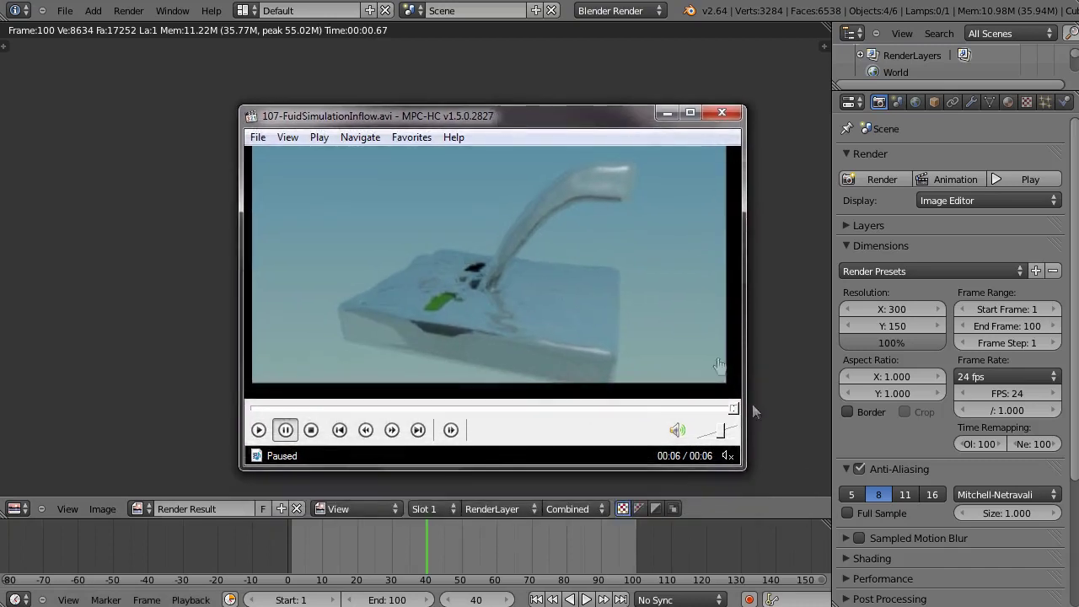
mouse_move(743, 469)
mouse_down()
mouse_move(780, 477)
mouse_move(805, 505)
mouse_up()
drag(520, 113, 487, 74)
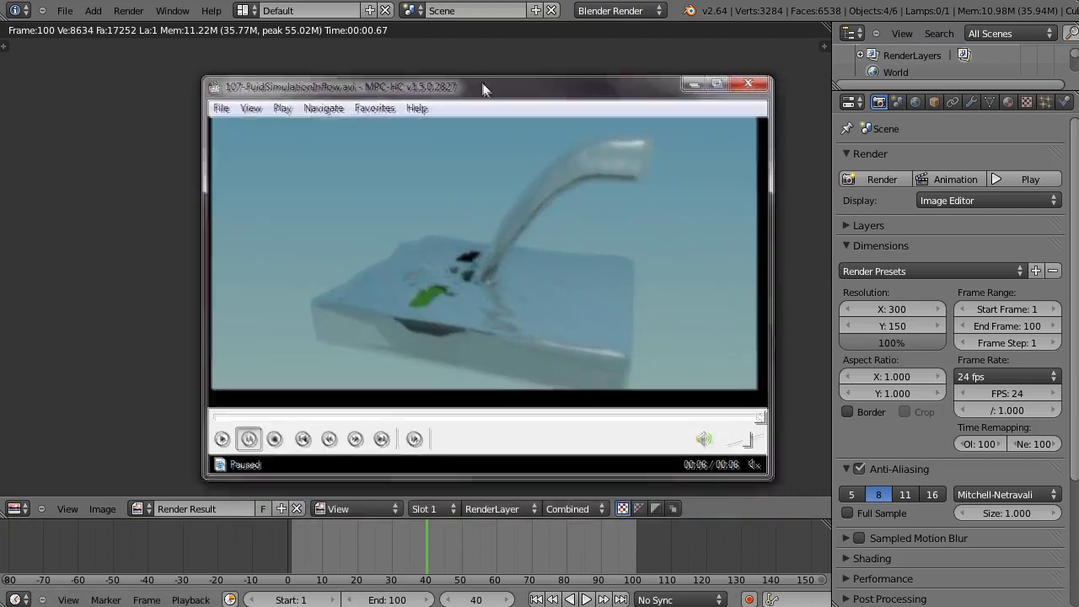
- Replay 107-FuidSimulationInflow.avi from the start several times
click(219, 437)
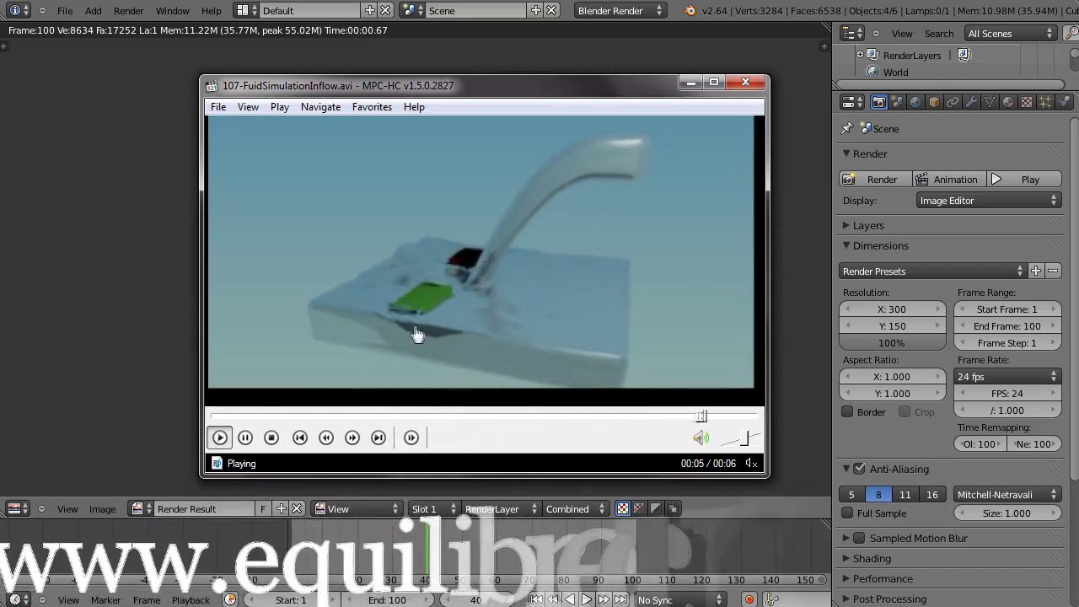
click(218, 437)
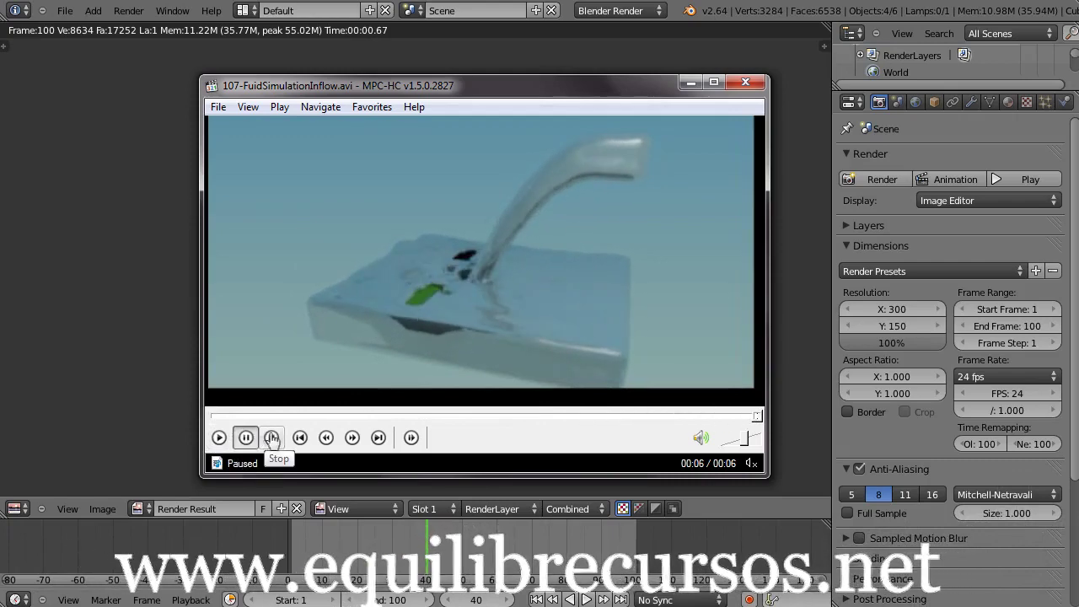
click(218, 437)
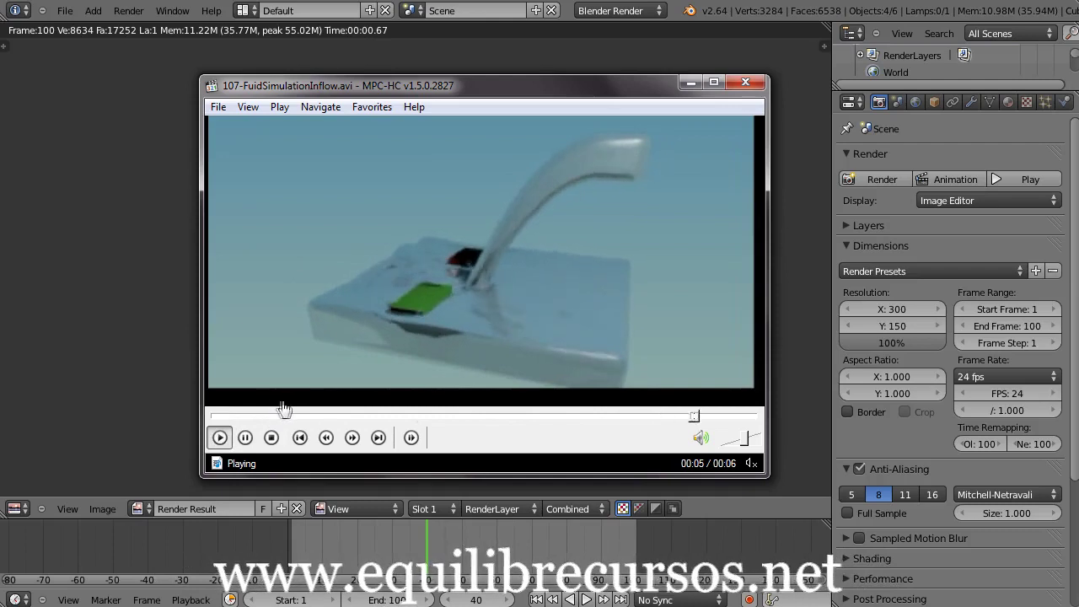
click(219, 439)
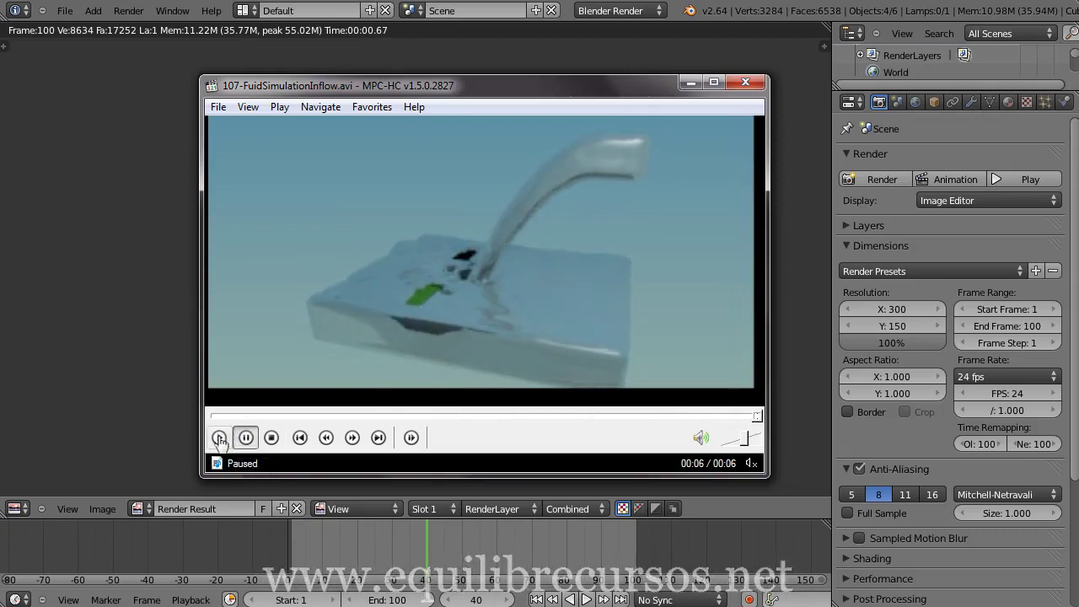
click(220, 438)
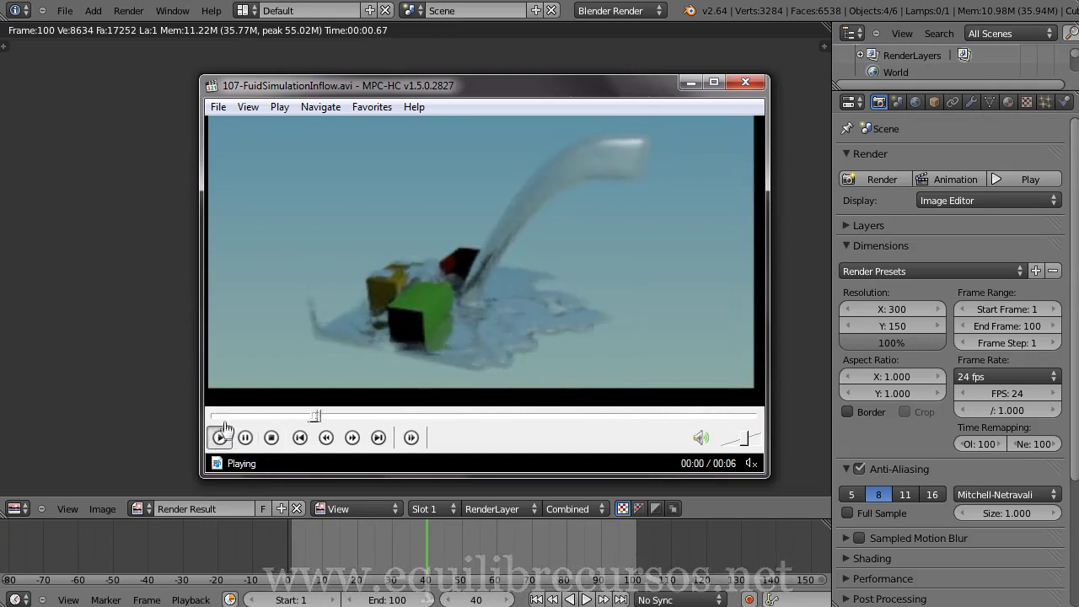